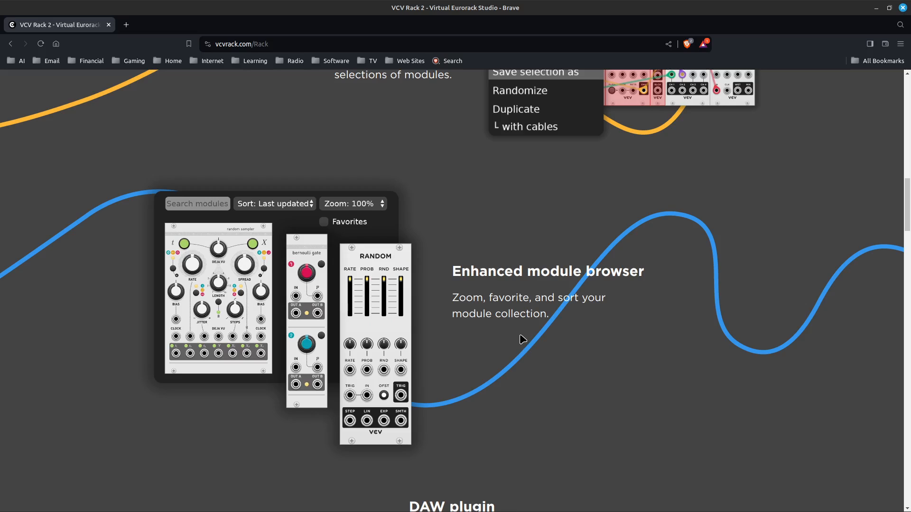
# Review the VCV Rack 2 web page from the module browser and DAW plugin features down to the Free and Pro download options.
pyautogui.scroll(-10, 522, 339)
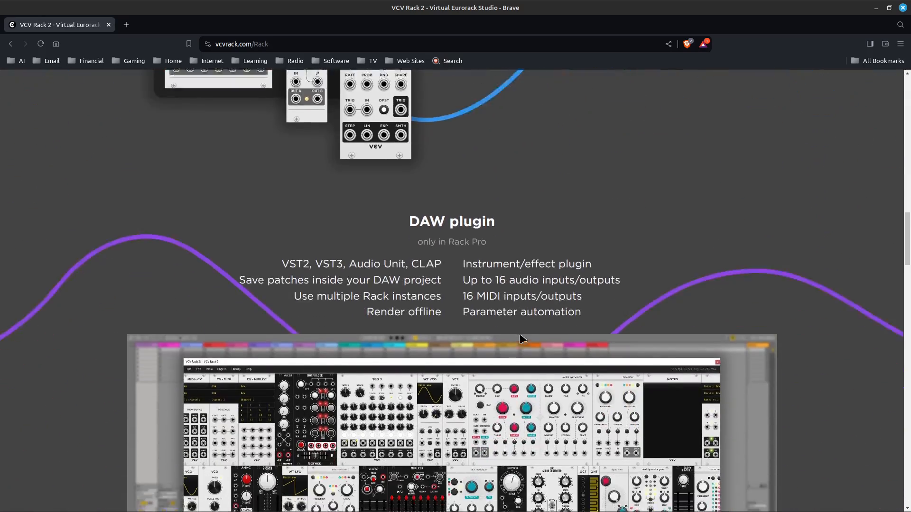
pyautogui.scroll(-2, 521, 338)
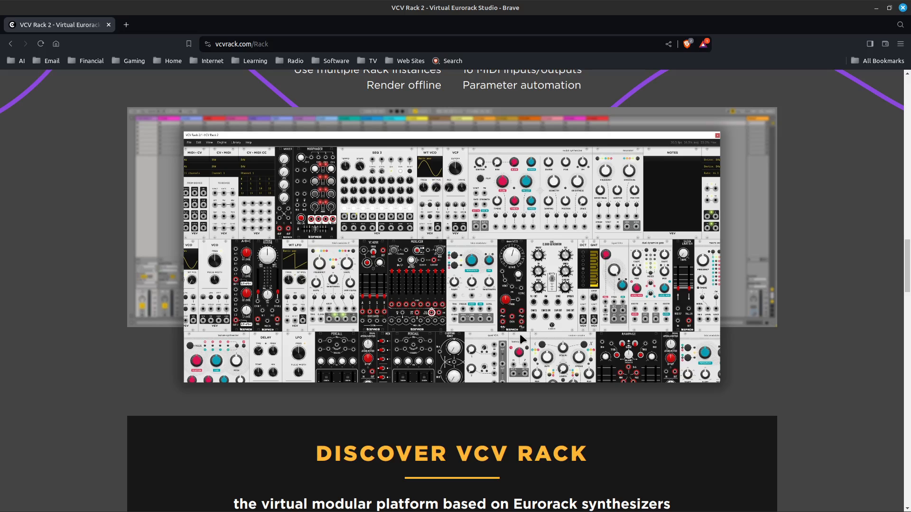
pyautogui.scroll(-6, 522, 340)
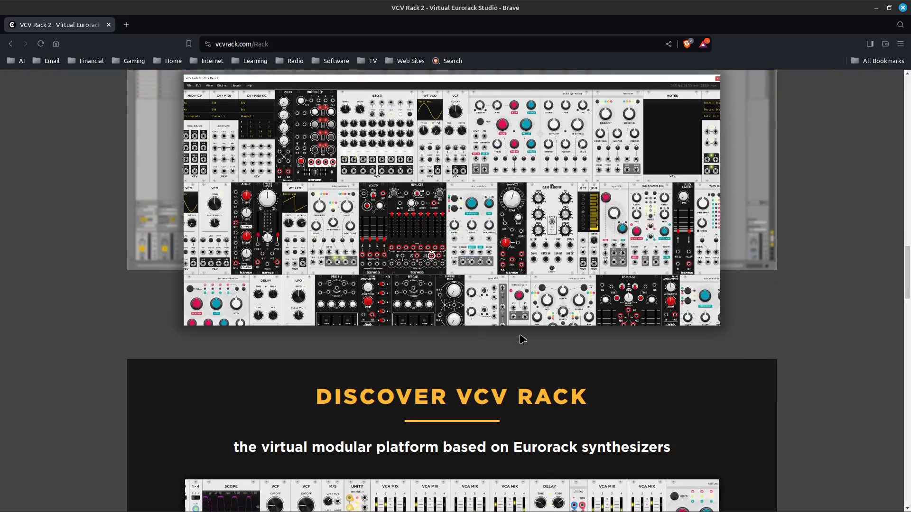
pyautogui.scroll(-8, 522, 339)
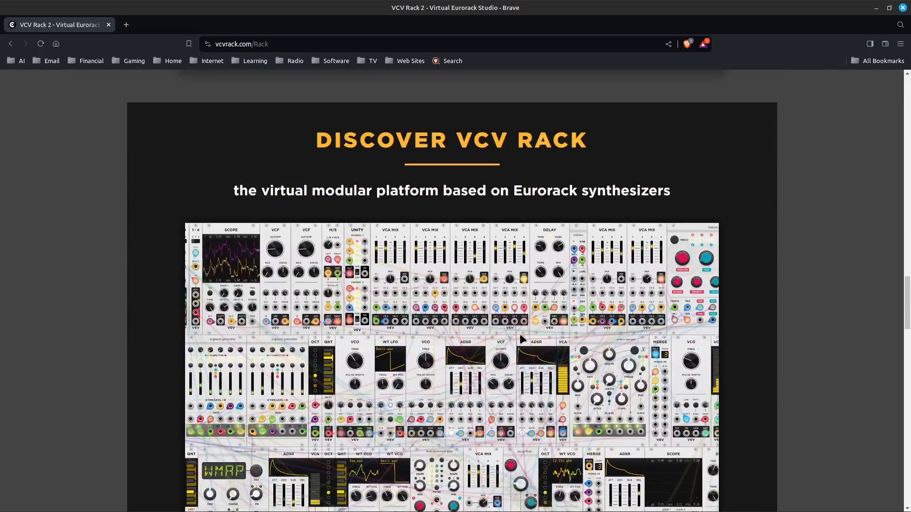
pyautogui.scroll(2, 521, 339)
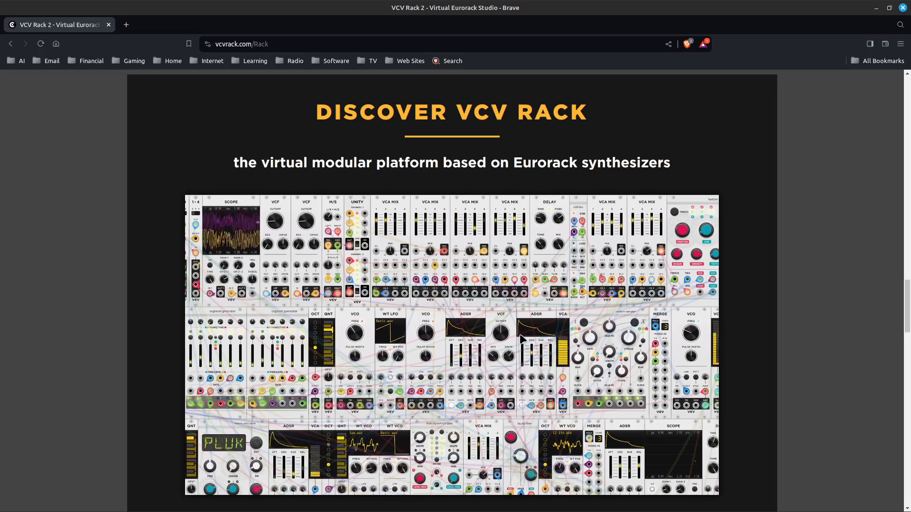
pyautogui.scroll(-3, 522, 338)
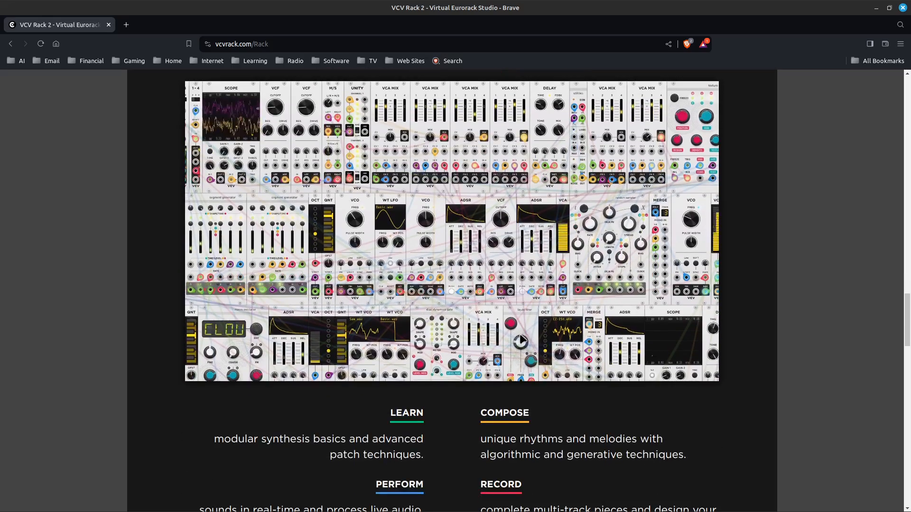
pyautogui.scroll(-2, 522, 339)
pyautogui.scroll(-7, 521, 339)
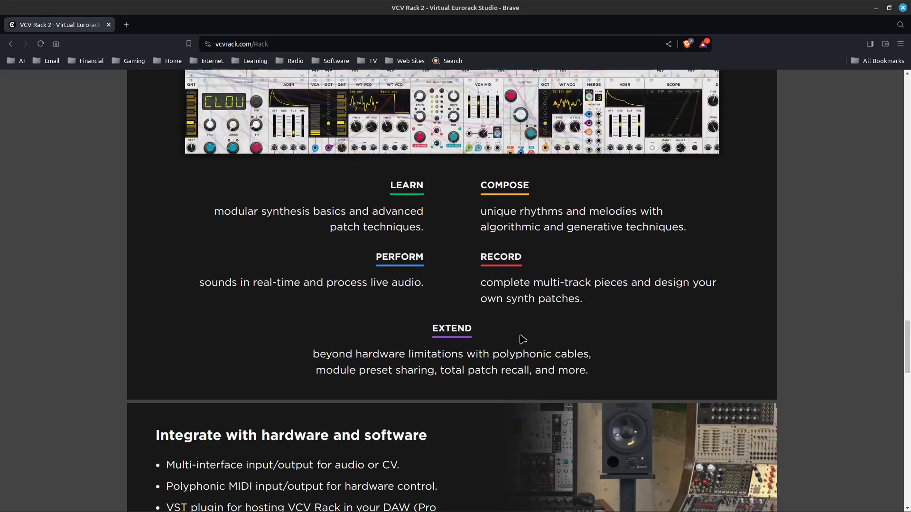
pyautogui.scroll(-4, 521, 339)
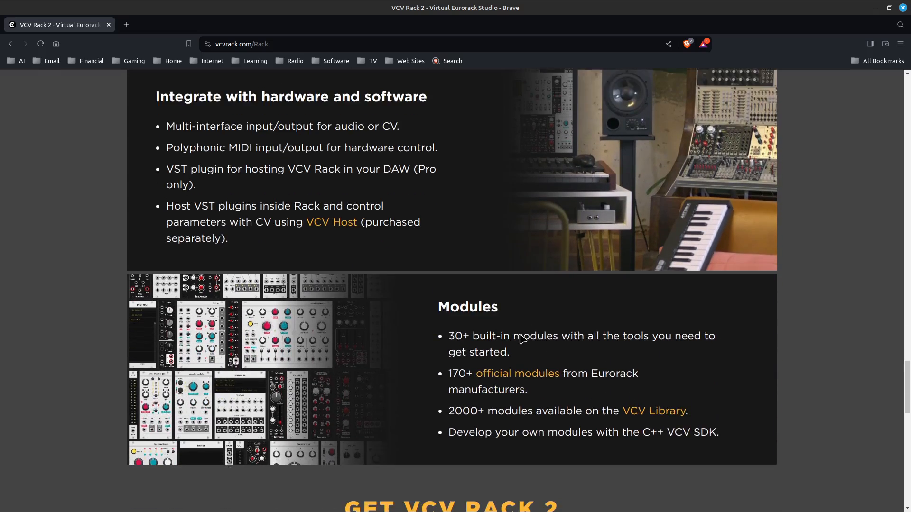
pyautogui.scroll(-3, 520, 337)
pyautogui.scroll(-6, 520, 336)
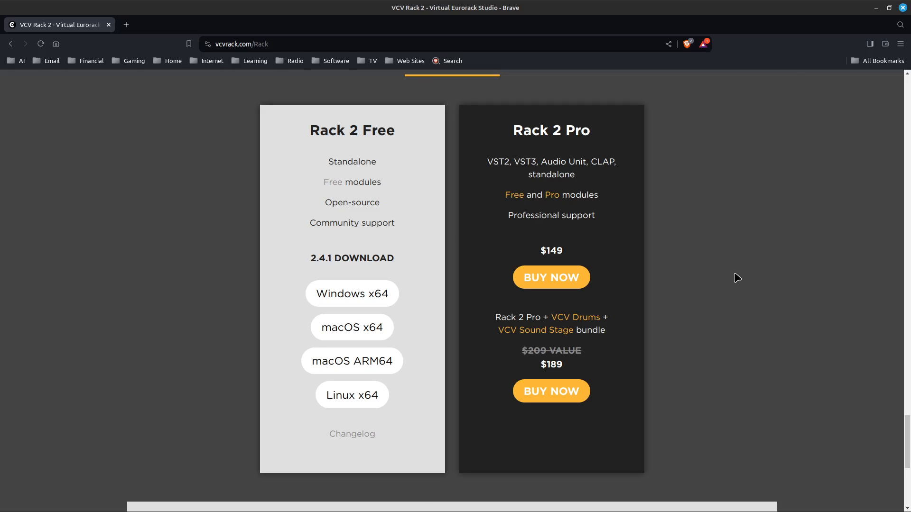
# Switch to the VCV Rack Free window, dismiss the welcome tips and maximize the window.
pyautogui.hotkey('ctrl', 'alt', 'Left')
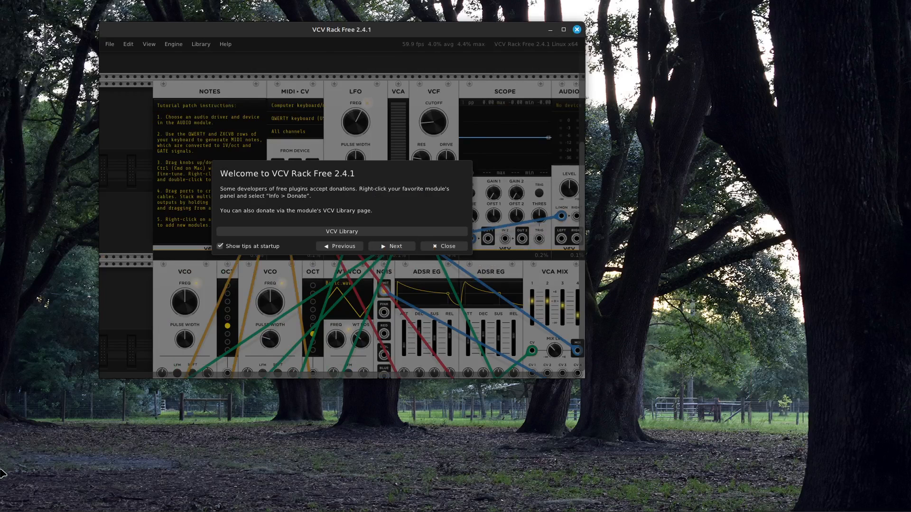
pyautogui.moveTo(9, 498)
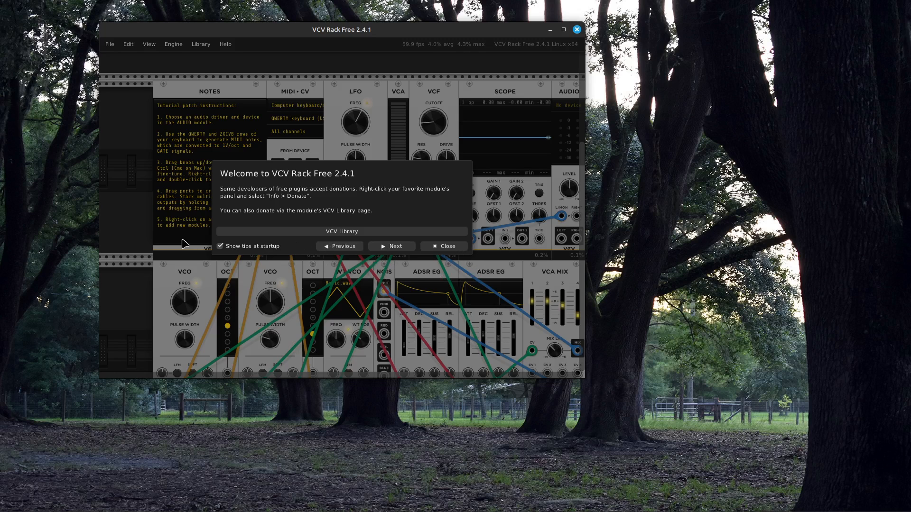
pyautogui.click(448, 246)
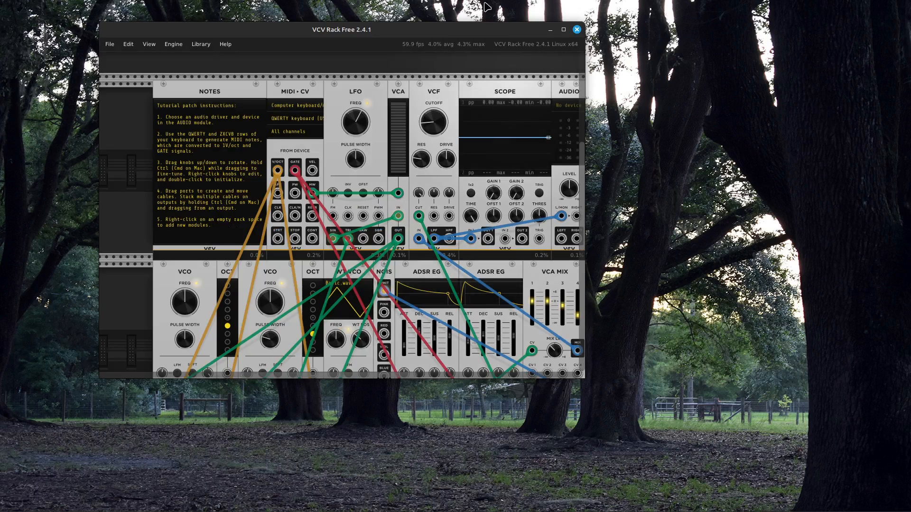
pyautogui.doubleClick(462, 26)
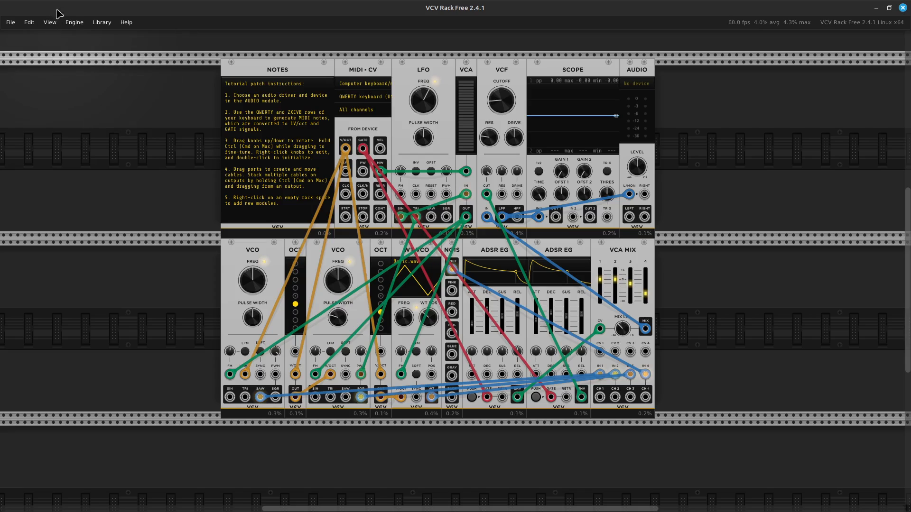
pyautogui.click(72, 23)
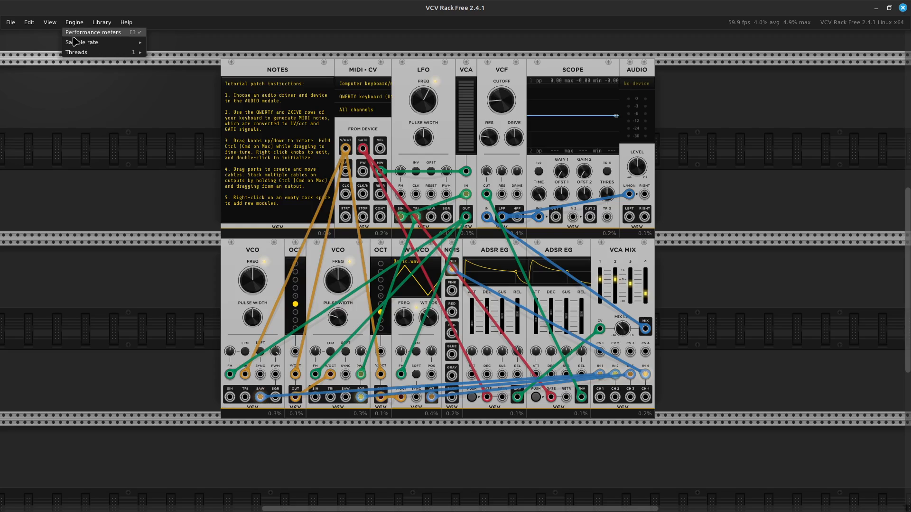
pyautogui.moveTo(76, 47)
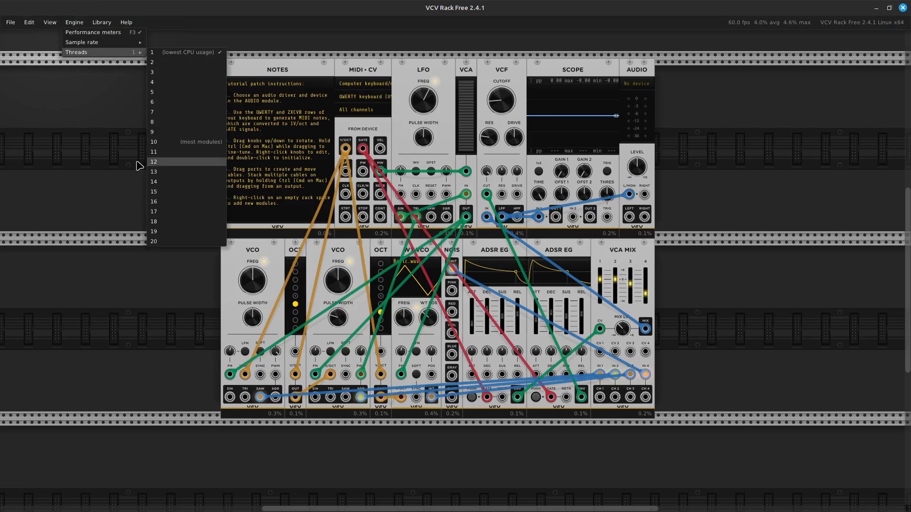
pyautogui.click(78, 166)
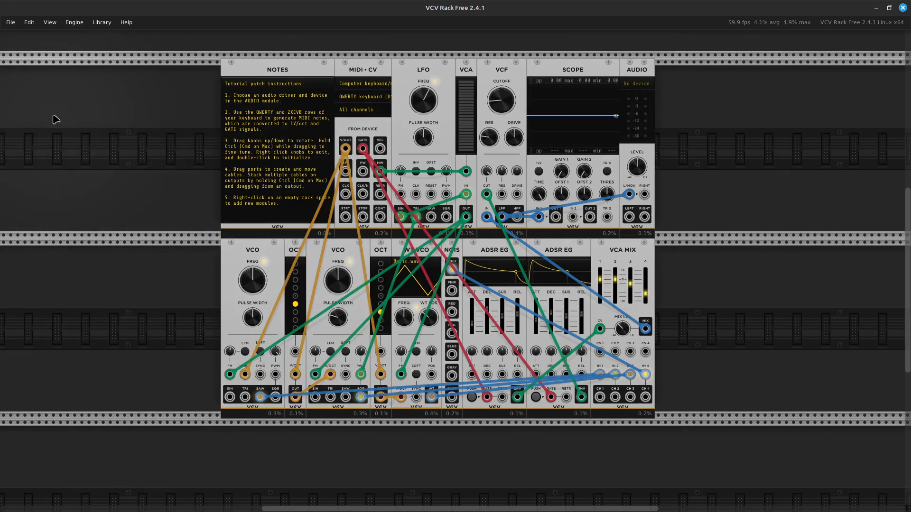
pyautogui.click(26, 24)
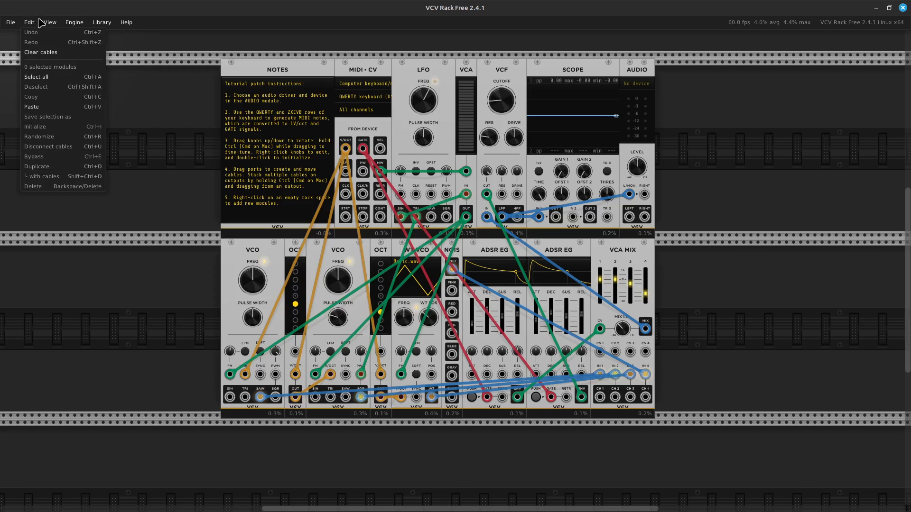
pyautogui.click(70, 24)
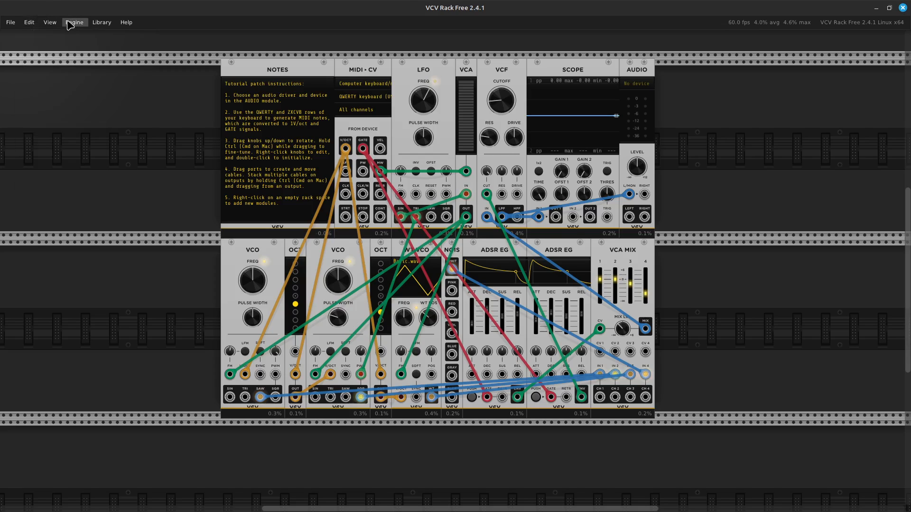
pyautogui.click(30, 24)
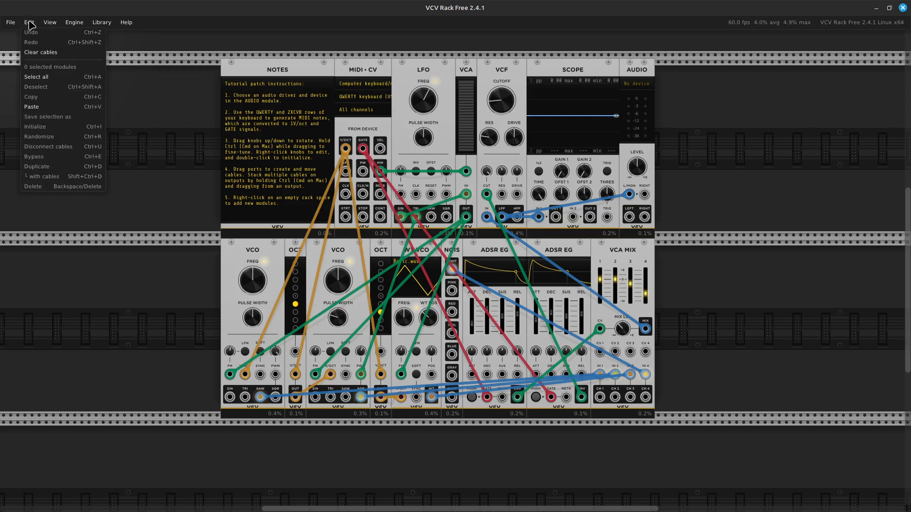
pyautogui.click(11, 23)
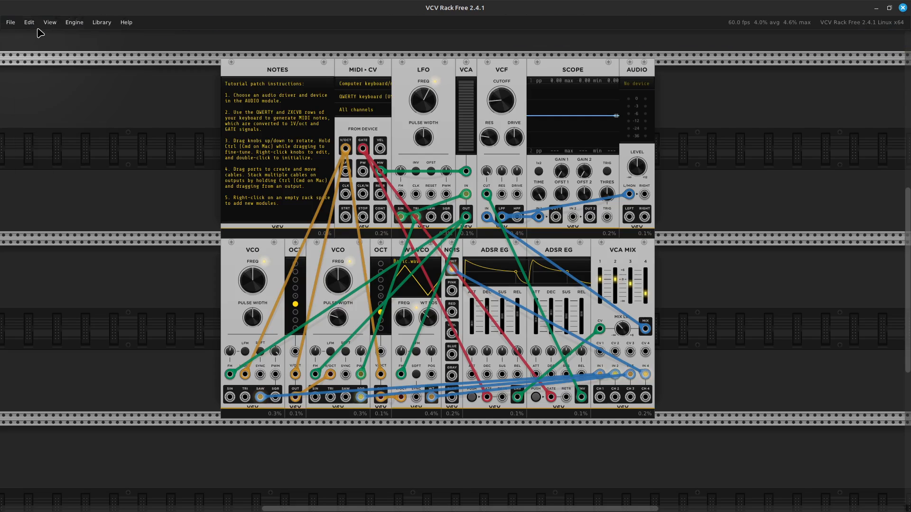
# Raise the rack's zoom level slightly above 100%.
pyautogui.click(55, 24)
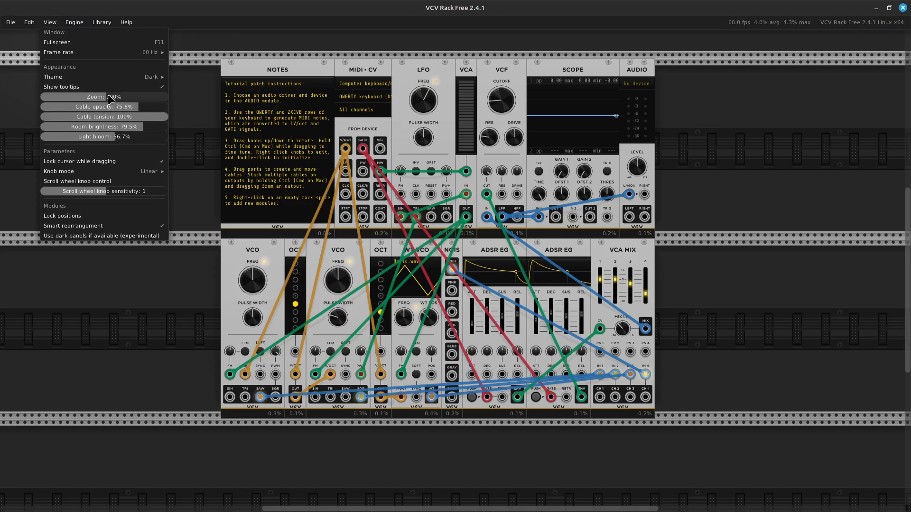
pyautogui.moveTo(95, 95)
pyautogui.mouseDown()
pyautogui.moveTo(115, 95)
pyautogui.moveTo(101, 96)
pyautogui.mouseUp()
pyautogui.click(133, 381)
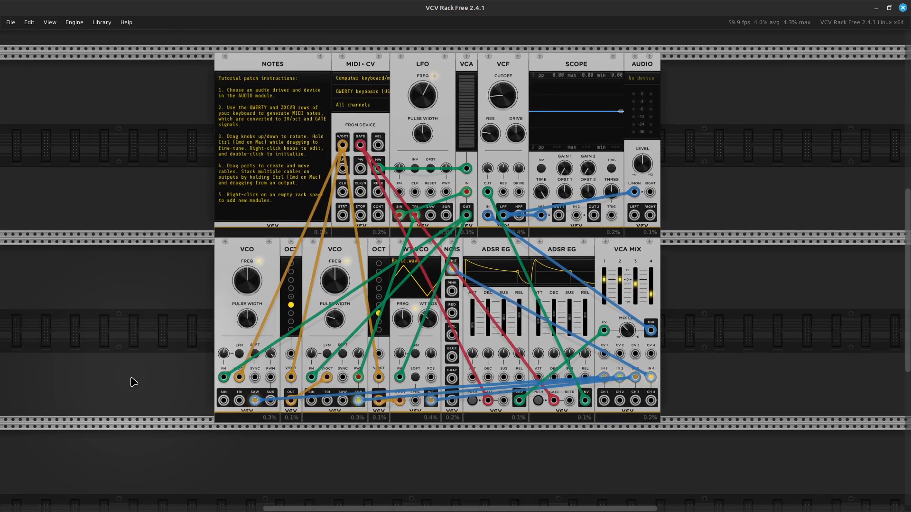
# Examine the tutorial patch across the rack, looking at the module rows as a whole and at the patched modules close up.
pyautogui.press('Right')
pyautogui.press('Right')
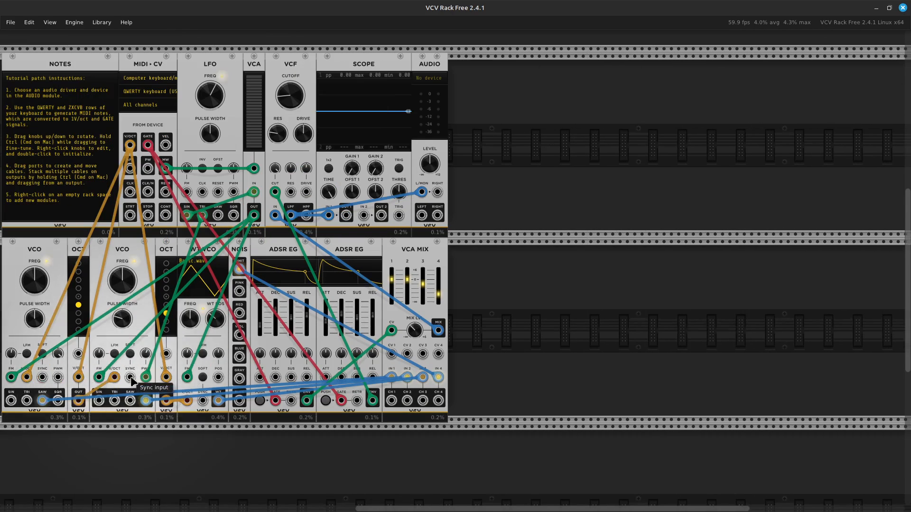
pyautogui.press('Left')
pyautogui.press('Left')
pyautogui.press('Up')
pyautogui.press('Up')
pyautogui.press('Down')
pyautogui.press('Down')
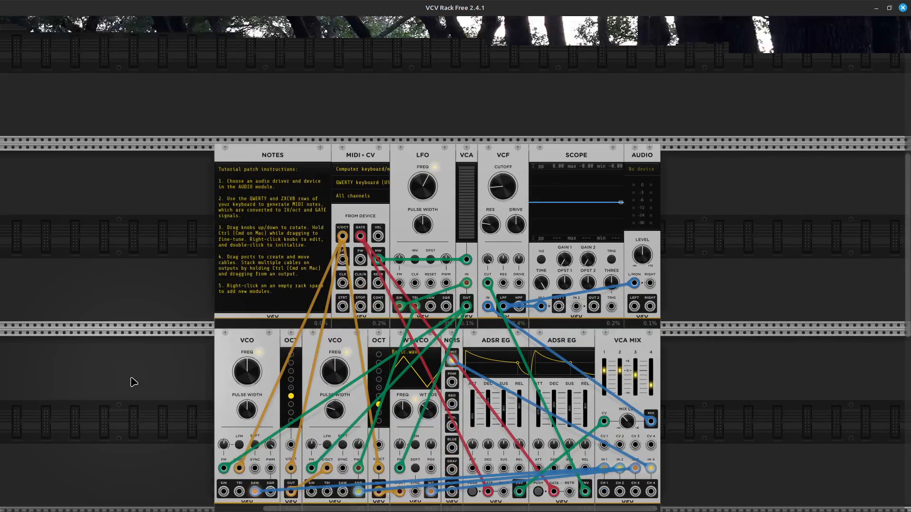
pyautogui.press('Up')
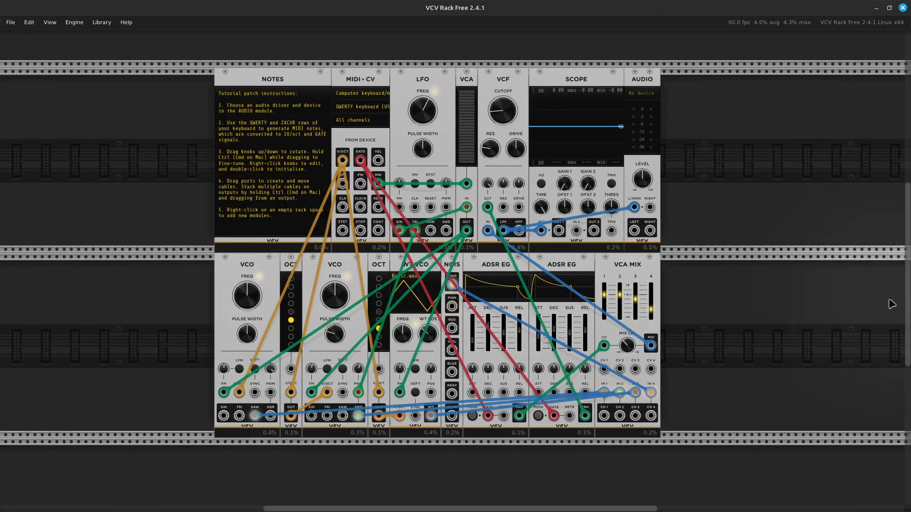
pyautogui.press('Up')
pyautogui.moveTo(910, 280); pyautogui.dragTo(909, 311)
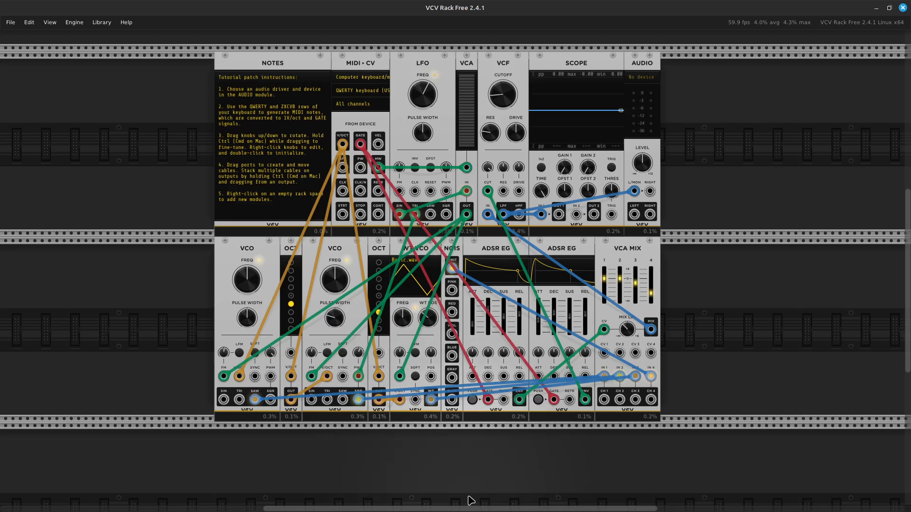
pyautogui.moveTo(471, 508)
pyautogui.mouseDown()
pyautogui.moveTo(437, 509)
pyautogui.moveTo(470, 506)
pyautogui.mouseUp()
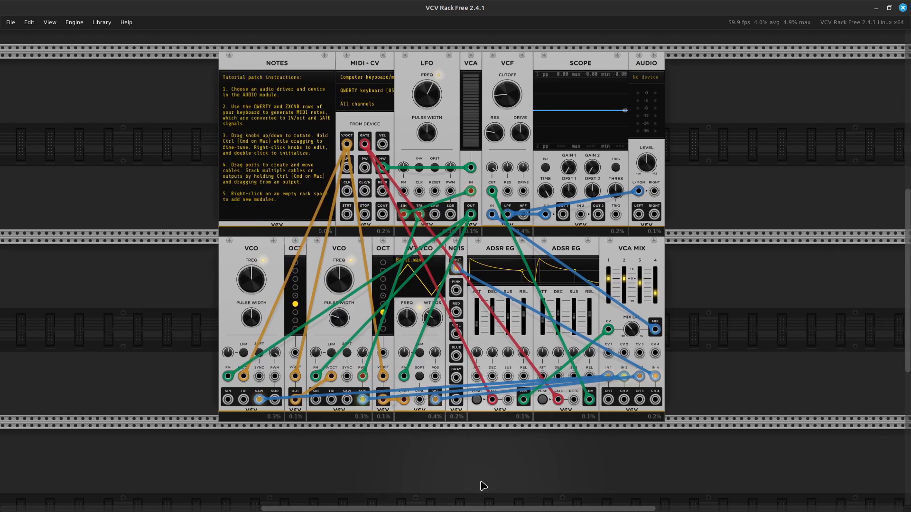
pyautogui.scroll(1, 482, 488)
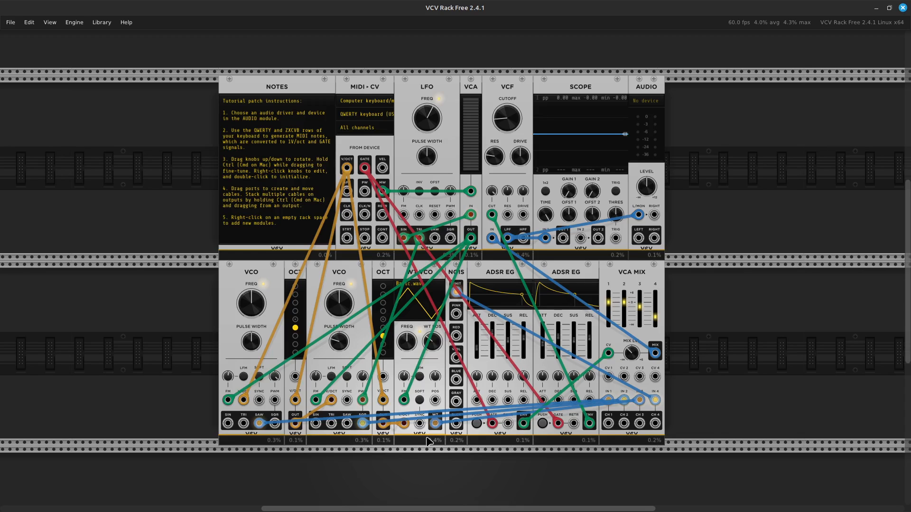
pyautogui.scroll(4, 428, 442)
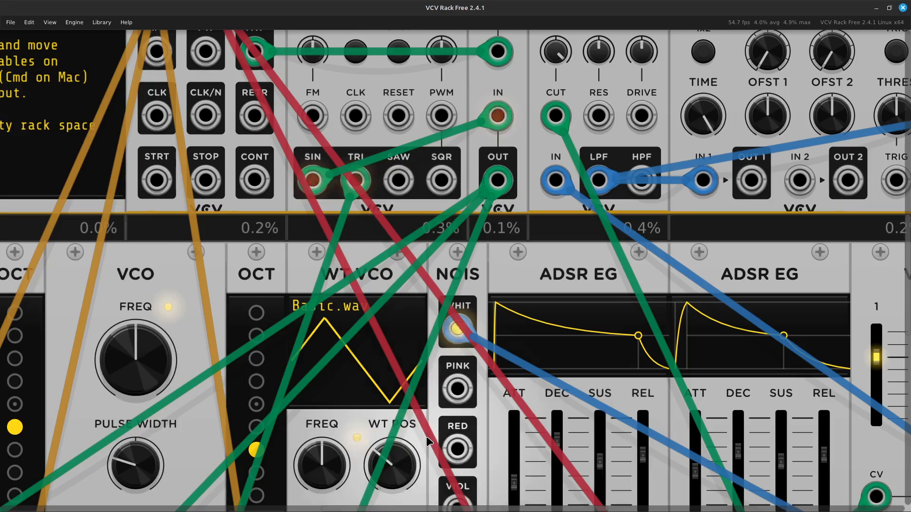
pyautogui.scroll(-4, 428, 441)
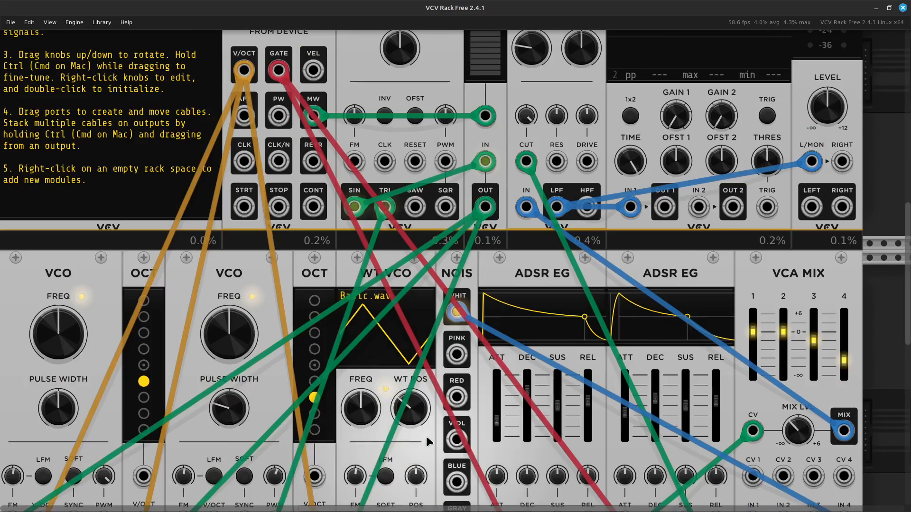
pyautogui.scroll(-1, 429, 441)
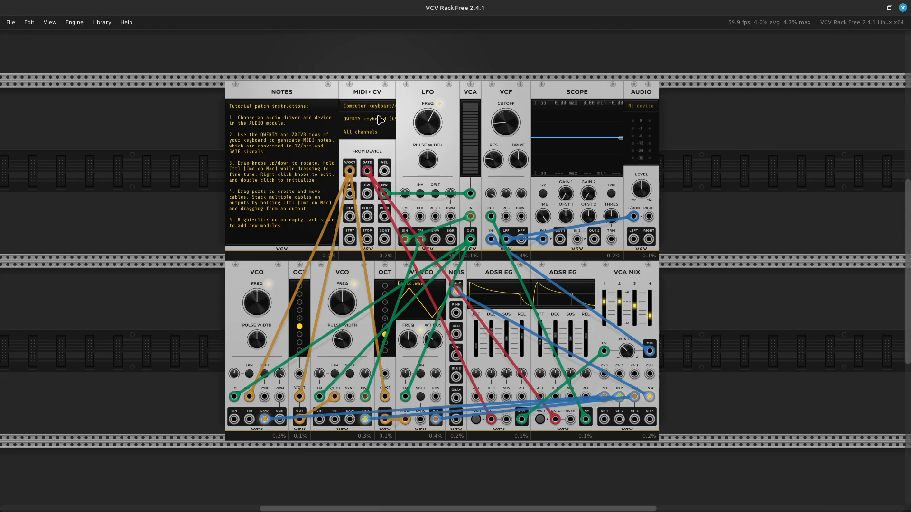
# Set the MIDI driver of the MIDI-CV module to ALSA.
pyautogui.scroll(3, 380, 119)
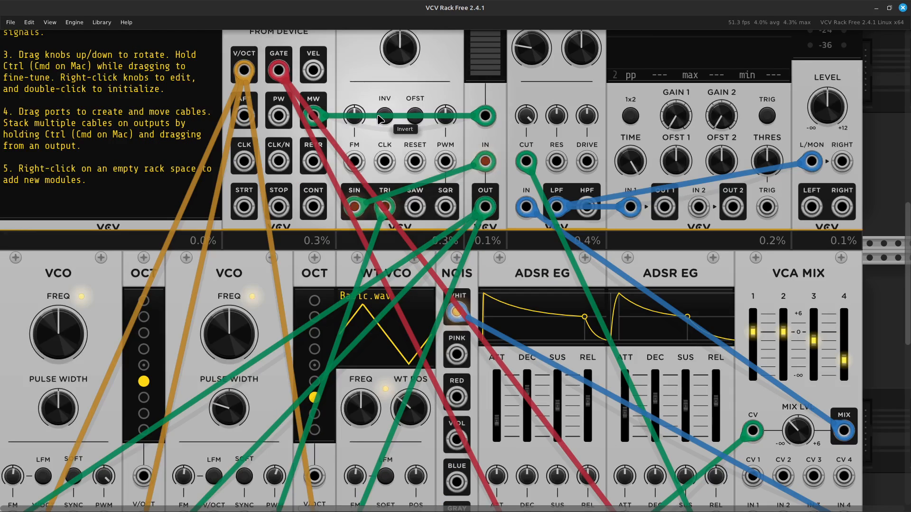
pyautogui.scroll(5, 378, 118)
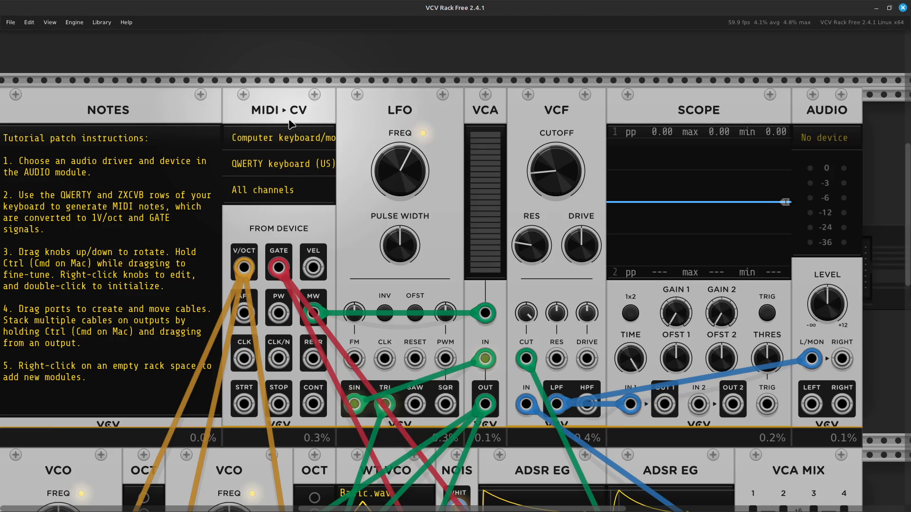
pyautogui.click(262, 147)
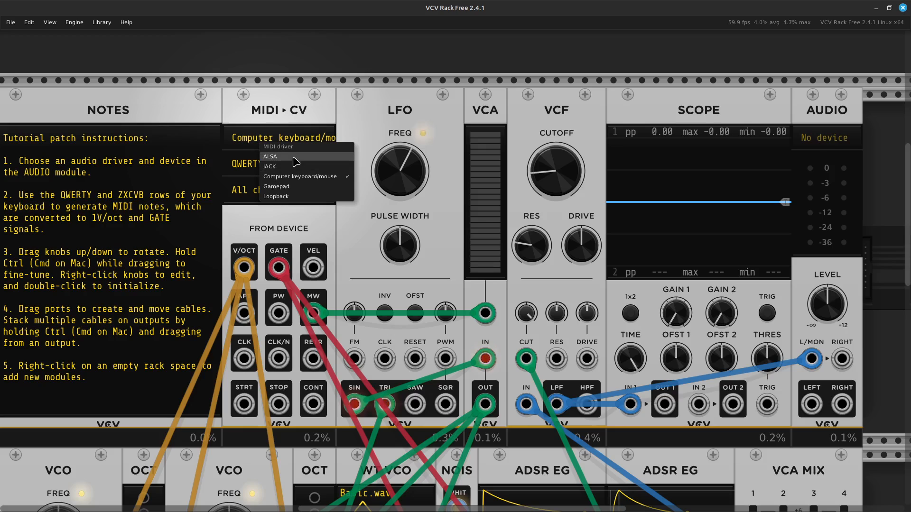
pyautogui.click(293, 158)
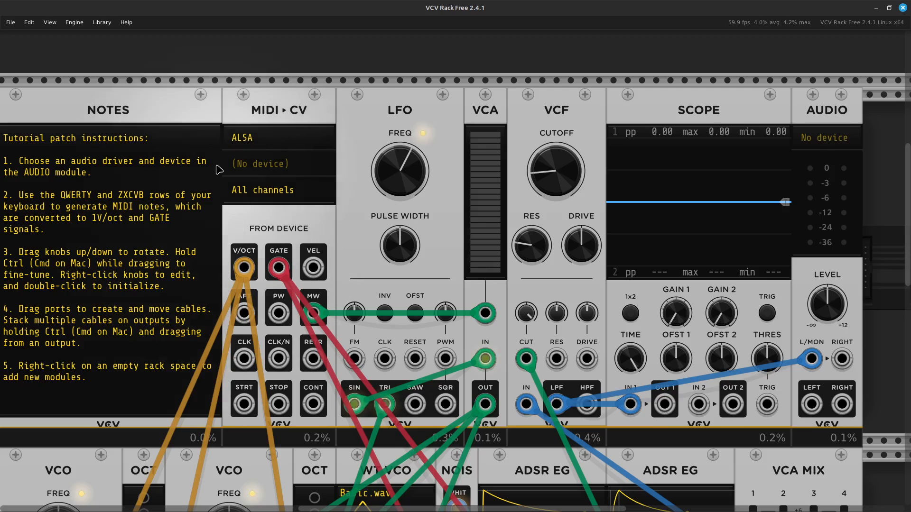
# Review the MIDI drivers of the MIDI-CV module and set its MIDI device to Launchkey MK3 49 LKMK3 MIDI In 24:0.
pyautogui.click(252, 144)
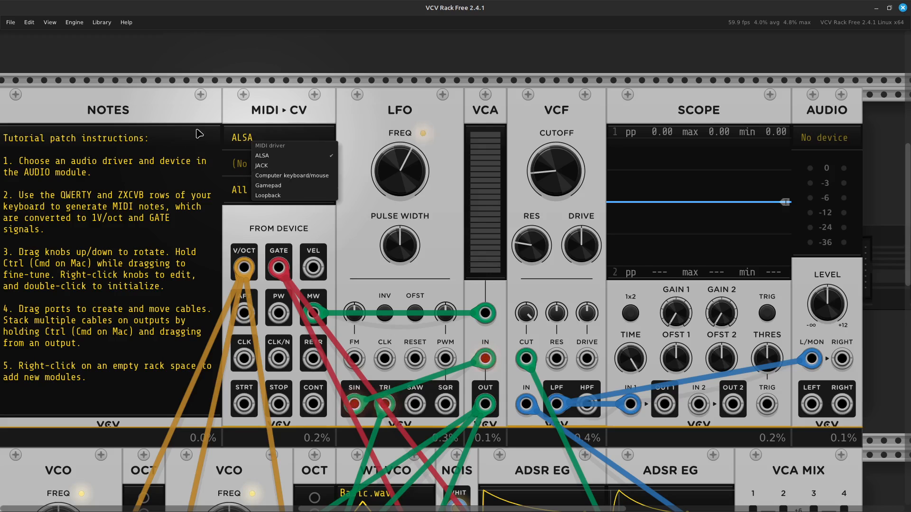
pyautogui.click(229, 111)
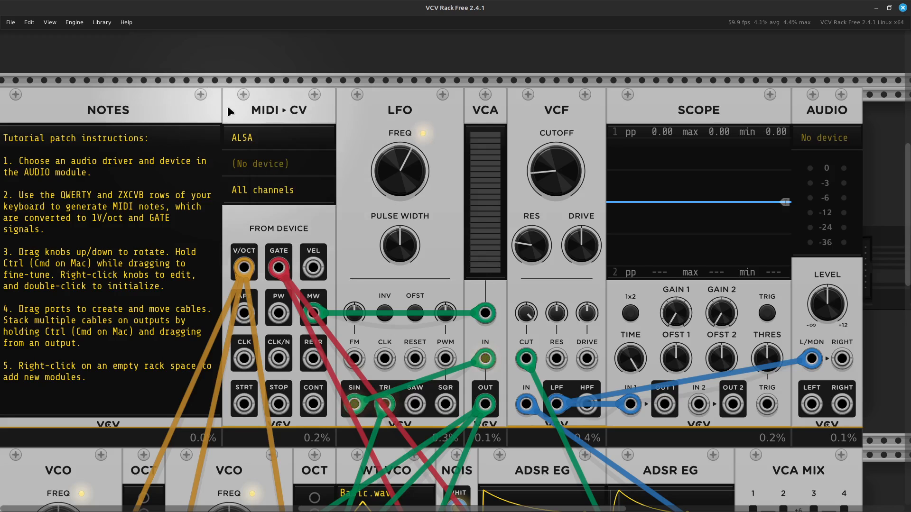
pyautogui.click(277, 168)
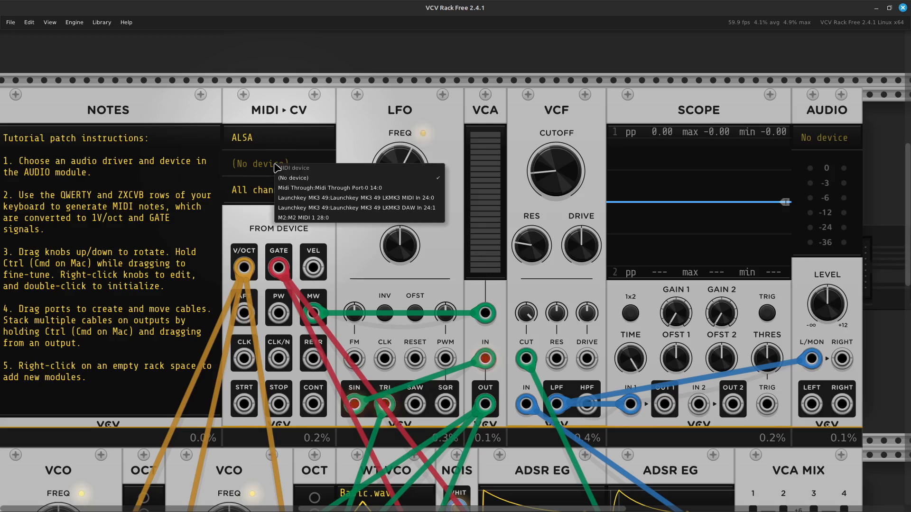
pyautogui.click(305, 202)
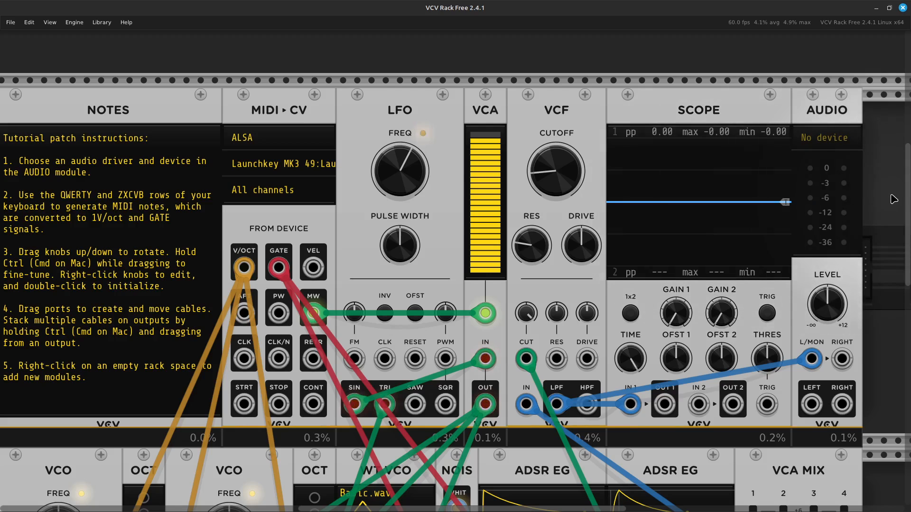
# Set the audio driver of the AUDIO module to JACK.
pyautogui.hscroll(10, 893, 199)
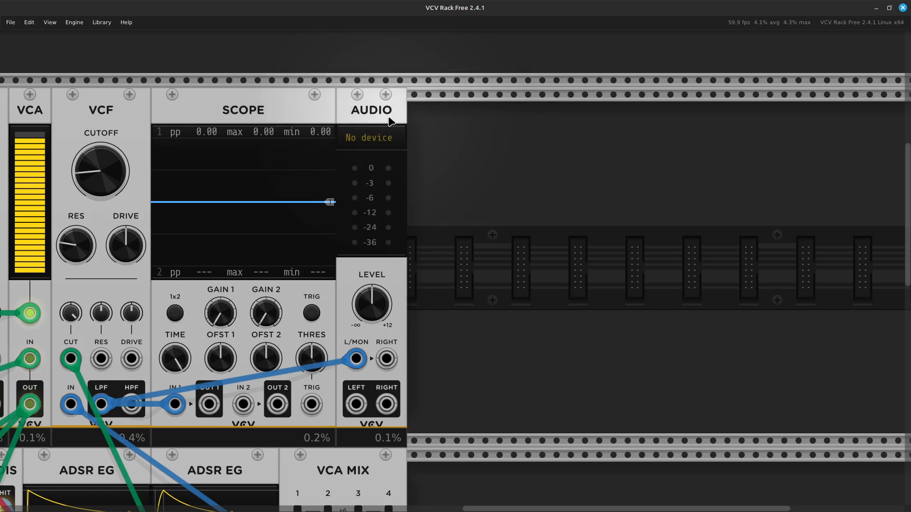
pyautogui.hscroll(-4, 388, 122)
pyautogui.hscroll(-2, 388, 122)
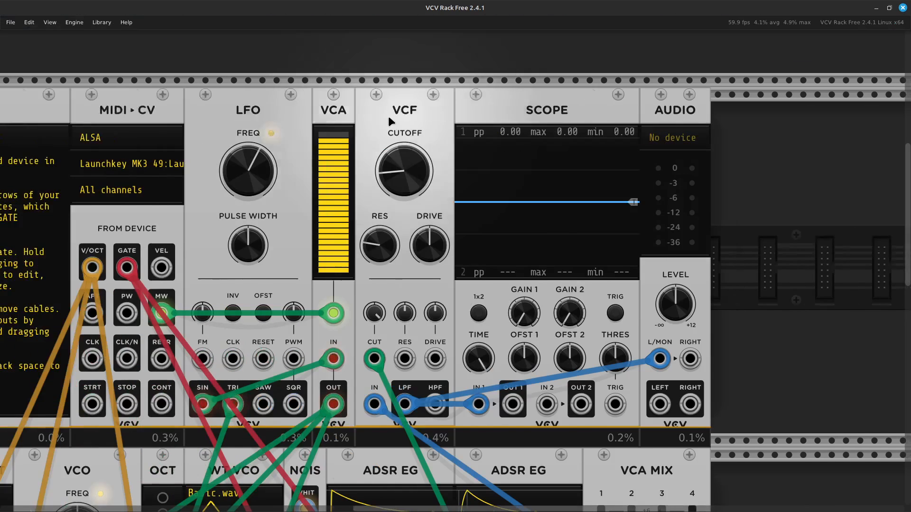
pyautogui.hscroll(3, 388, 121)
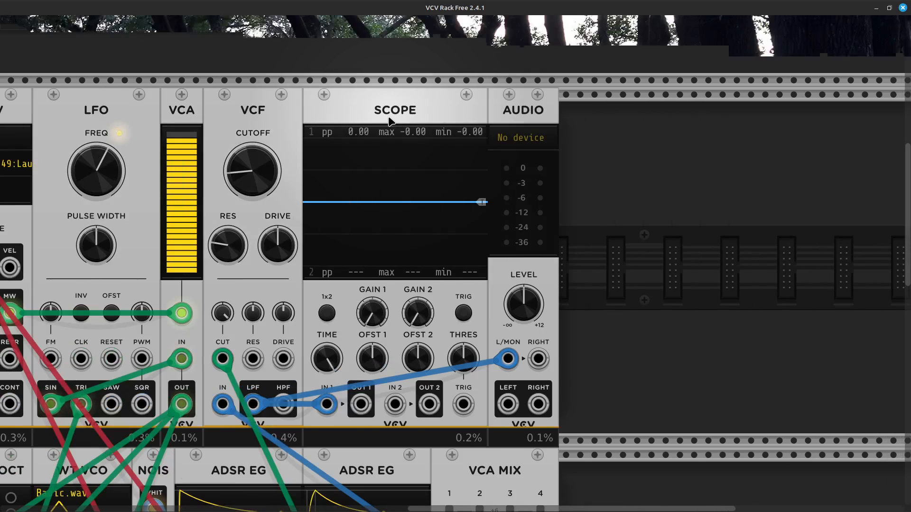
pyautogui.hscroll(2, 388, 122)
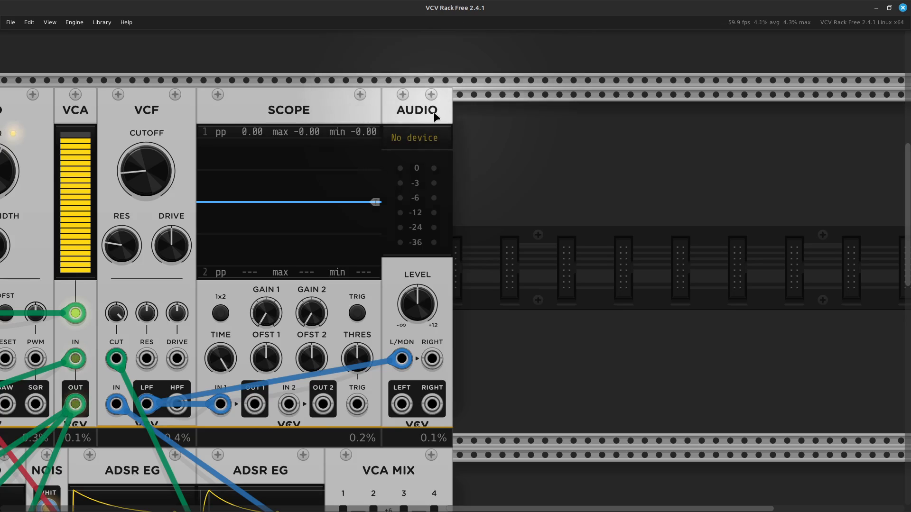
pyautogui.click(433, 139)
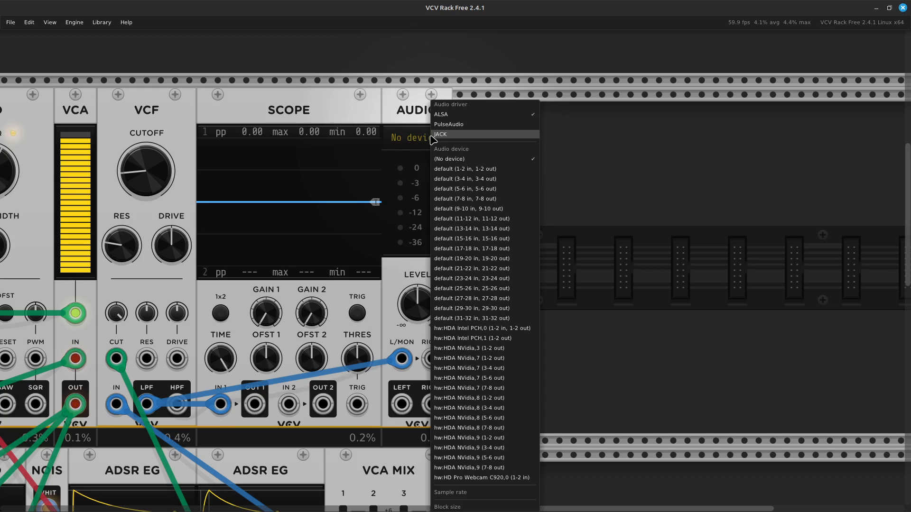
pyautogui.click(462, 134)
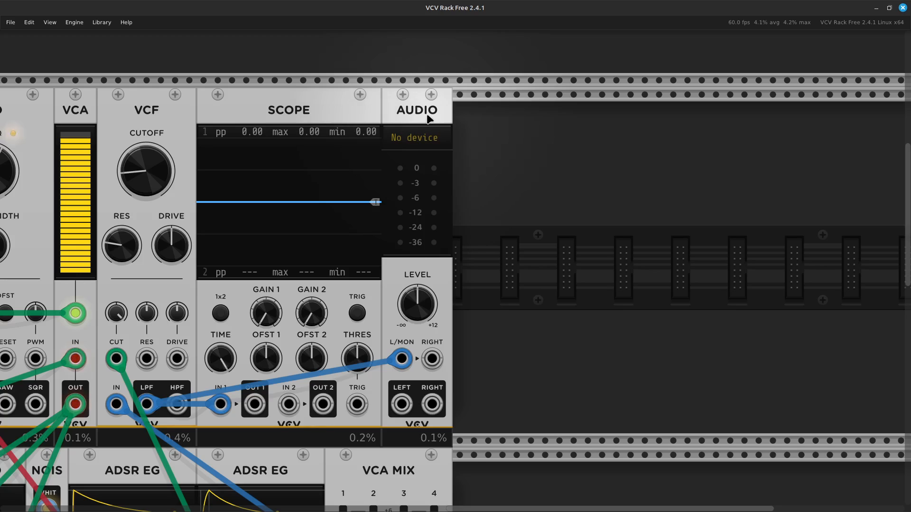
# Try Built-in Audio Analog Stereo as the AUDIO module's device, and switch it to M Series Pro (1-2 in, 1-2 out).
pyautogui.click(426, 141)
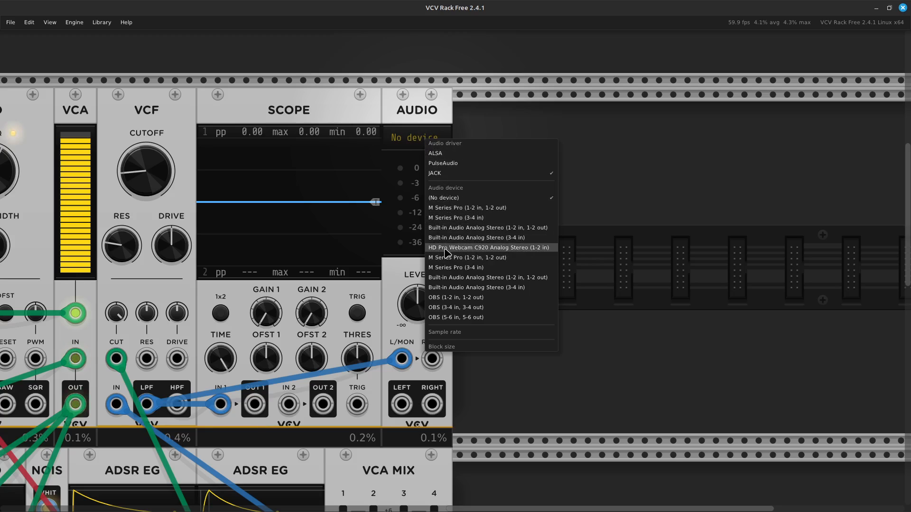
pyautogui.click(496, 230)
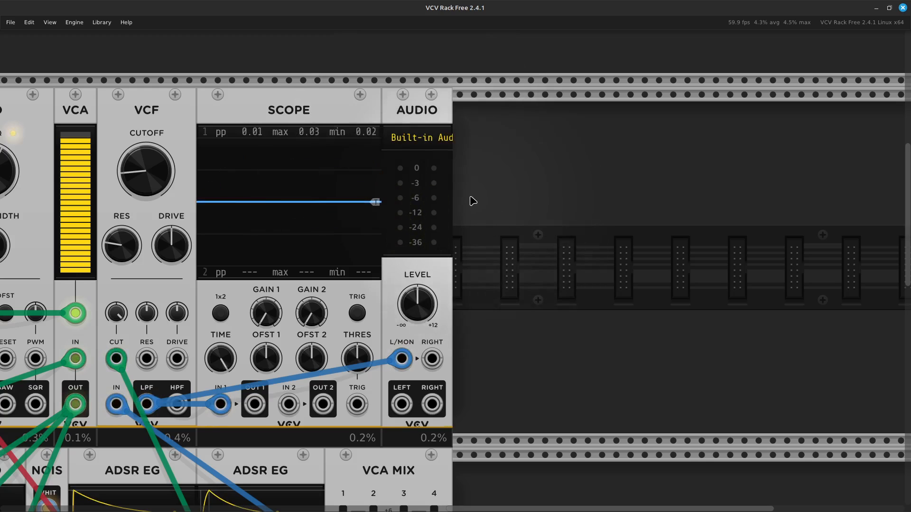
pyautogui.click(433, 141)
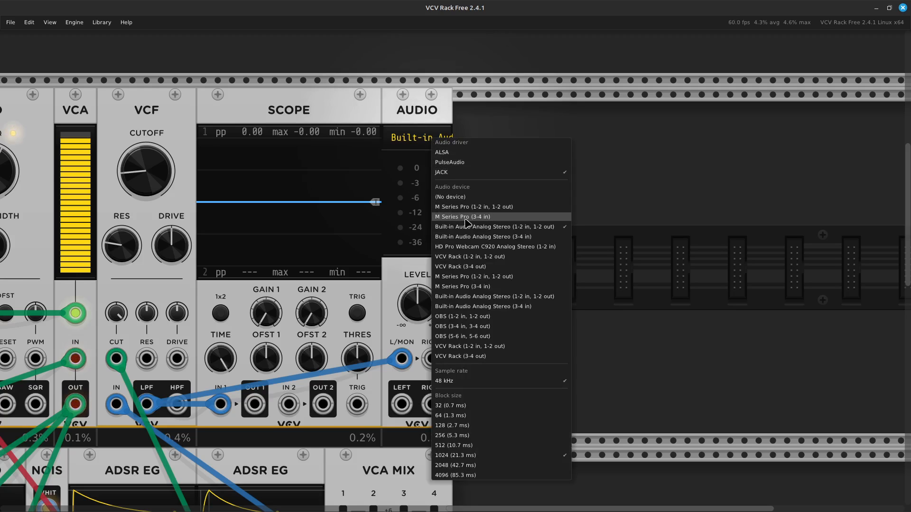
pyautogui.click(498, 209)
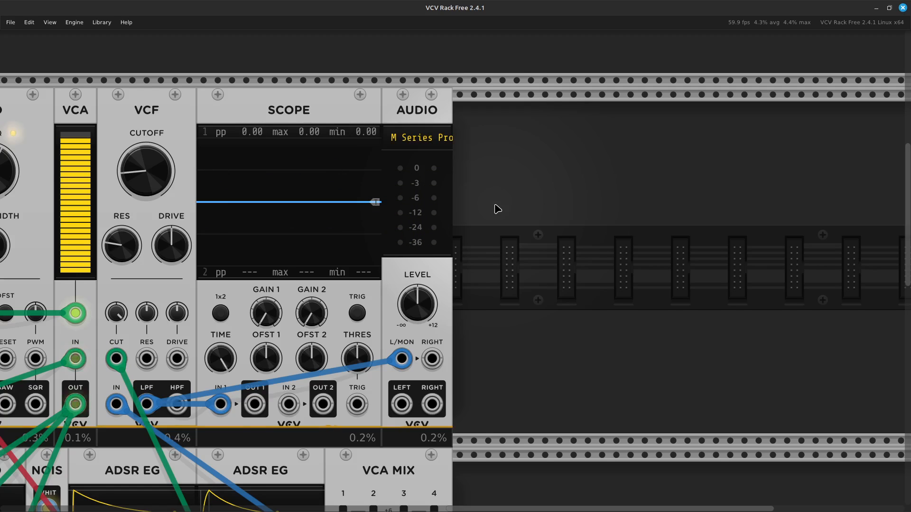
# Examine the whole tutorial patch with both module rows in view.
pyautogui.hotkey('ctrl', '-')
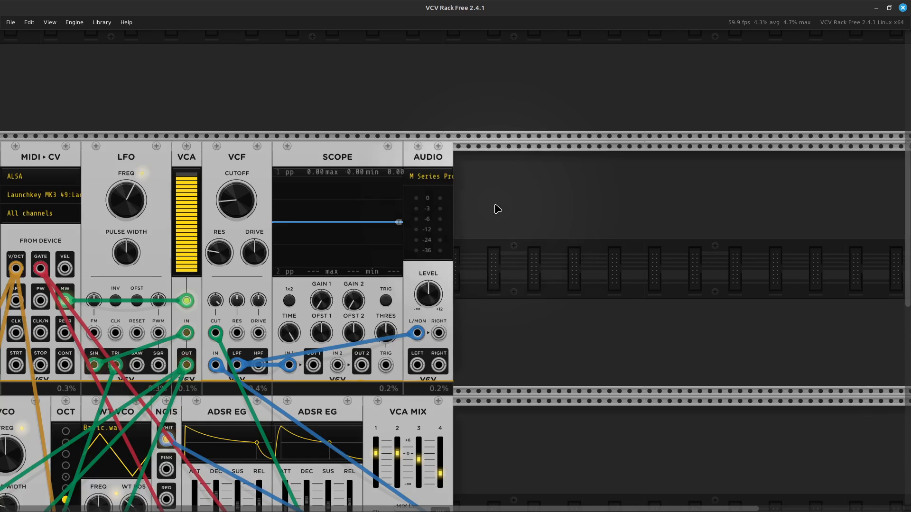
pyautogui.hotkey('ctrl', '-')
pyautogui.press('Left')
pyautogui.press('Left')
pyautogui.press('Left')
pyautogui.press('Left')
pyautogui.press('Left')
pyautogui.press('Left')
pyautogui.press('Left')
pyautogui.press('Left')
pyautogui.press('Left')
pyautogui.press('Left')
pyautogui.press('Left')
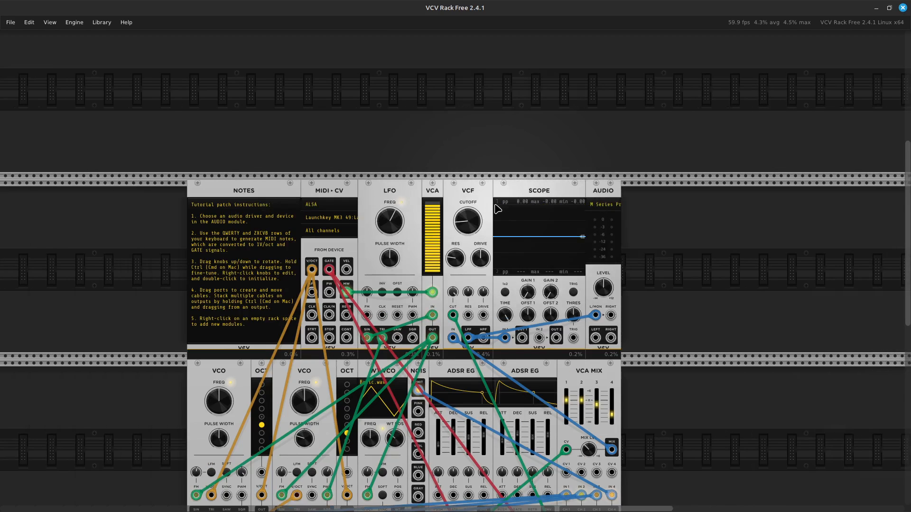
pyautogui.press('Down')
pyautogui.press('Down')
pyautogui.press('Down')
pyautogui.press('Down')
pyautogui.press('Down')
pyautogui.press('Down')
pyautogui.press('Down')
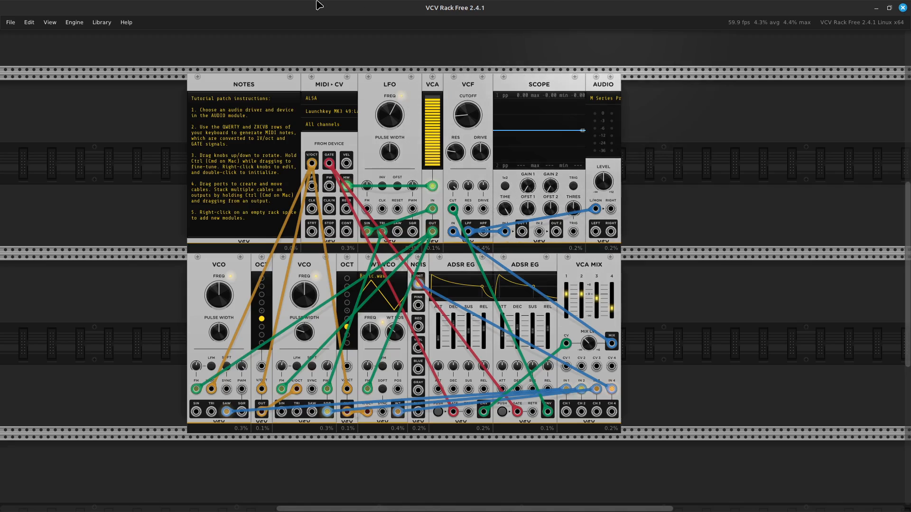
# Look at Rack's library and account options, and switch to the browser to view the header of the VCV Rack 2 page.
pyautogui.click(104, 23)
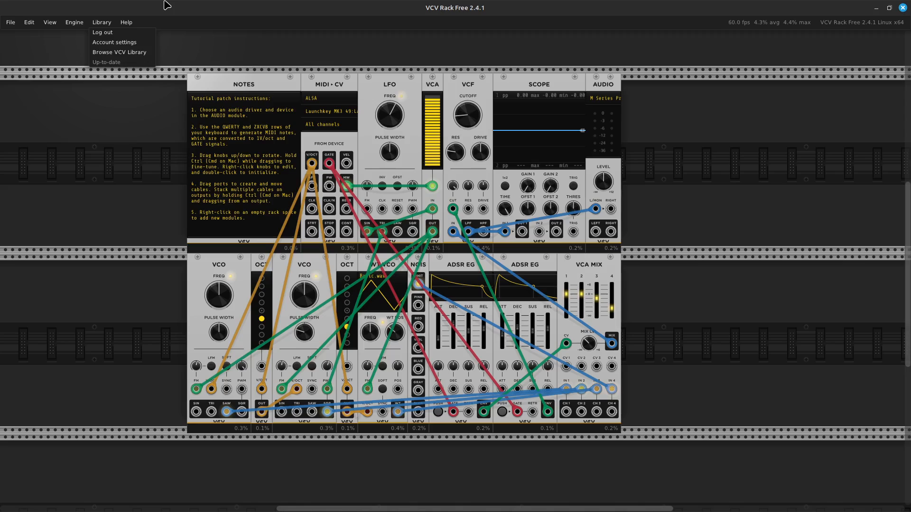
pyautogui.hotkey('ctrl', 'alt', 'Right')
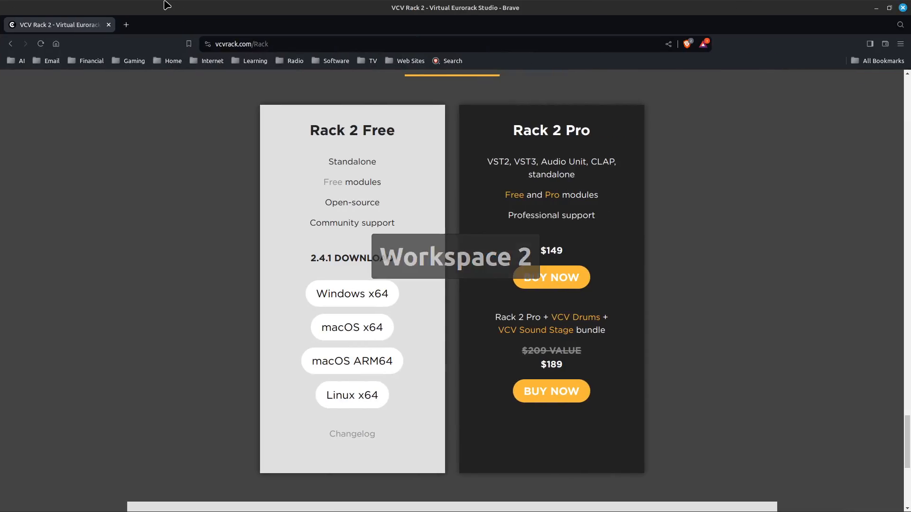
pyautogui.scroll(15, 201, 289)
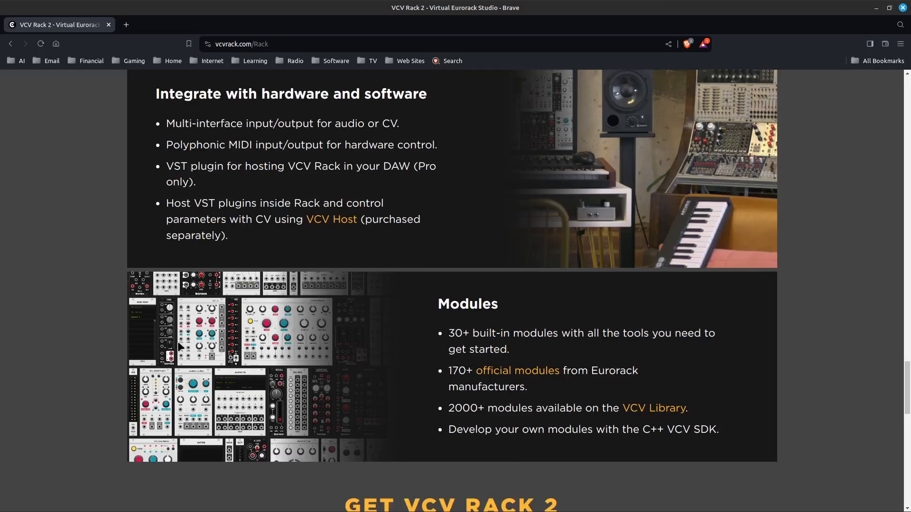
pyautogui.scroll(15, 200, 290)
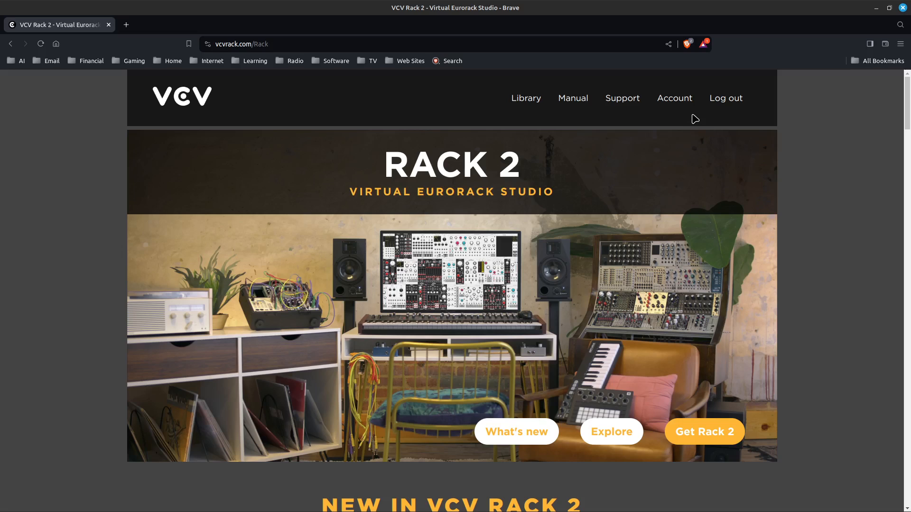
# Return to VCV Rack and open the VCV Library website from it.
pyautogui.hotkey('ctrl', 'alt', 'Left')
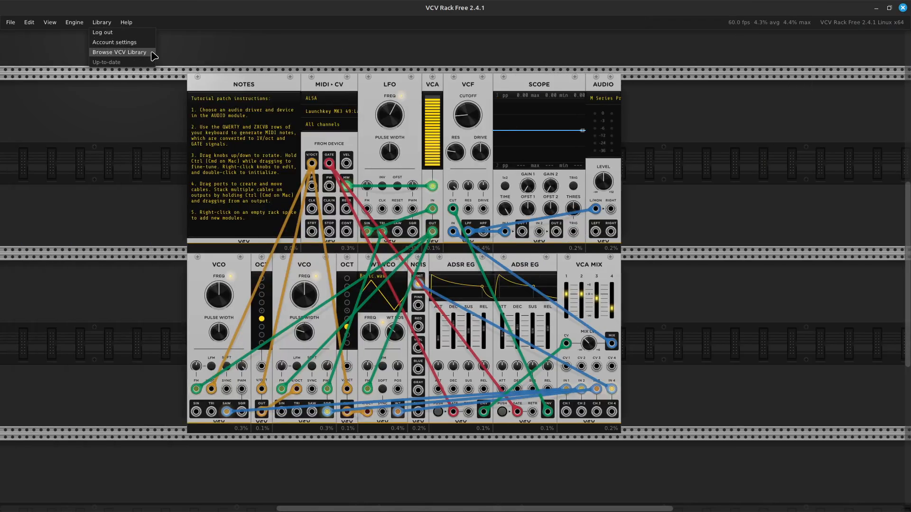
pyautogui.click(119, 52)
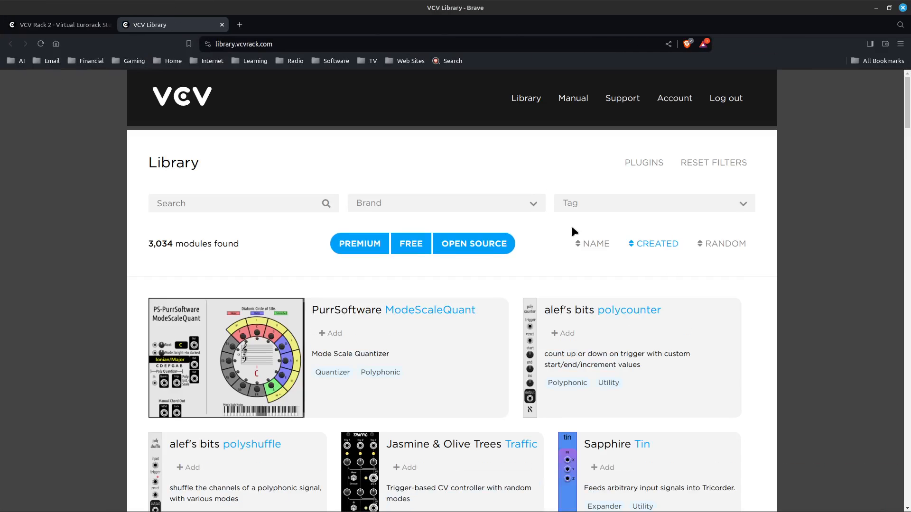
# Filter the library to modules of the brand VCV that are free.
pyautogui.click(386, 203)
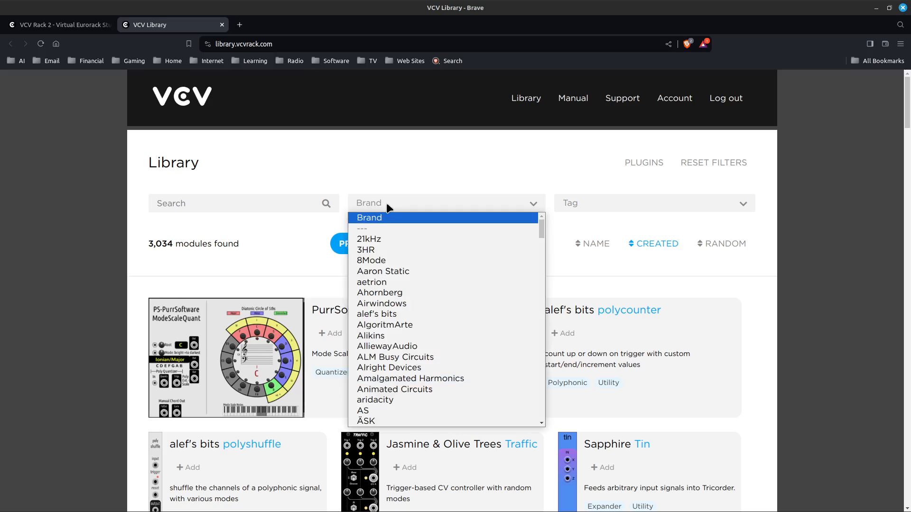
pyautogui.click(386, 203)
pyautogui.click(386, 203)
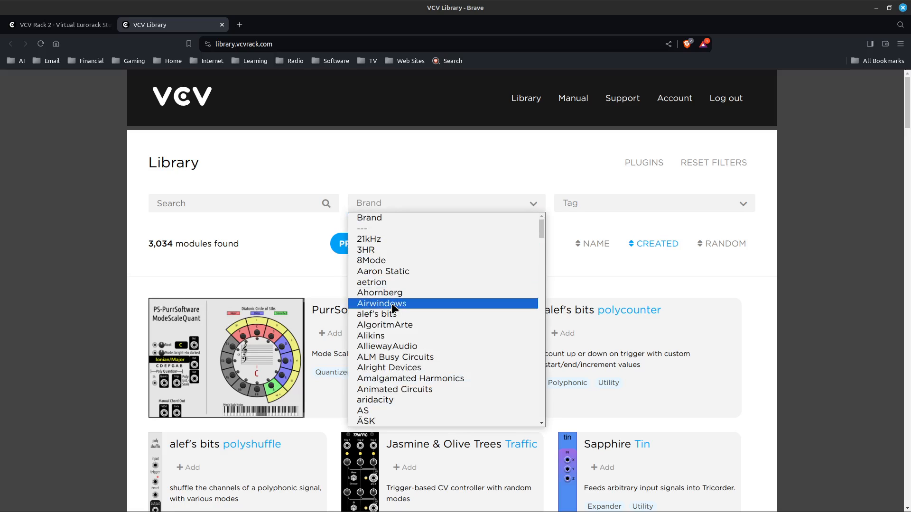
pyautogui.scroll(-20, 393, 308)
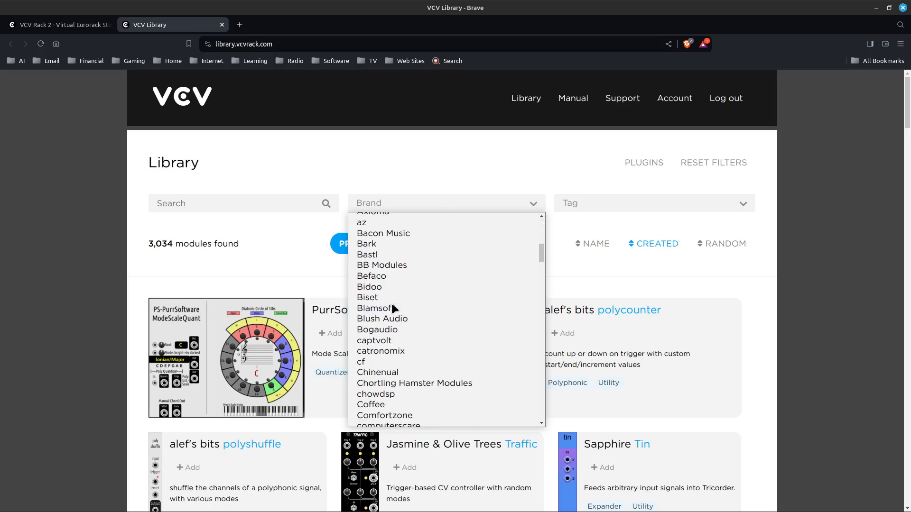
pyautogui.scroll(-20, 392, 308)
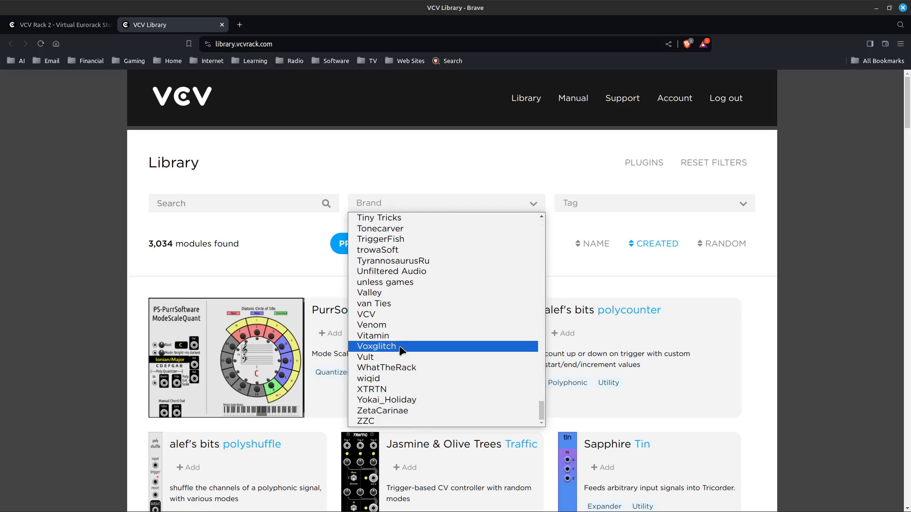
pyautogui.click(411, 315)
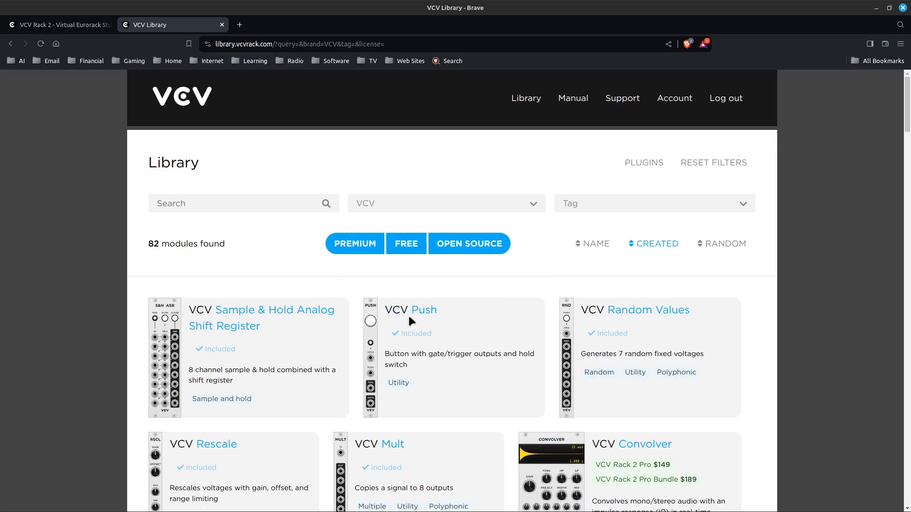
pyautogui.click(411, 248)
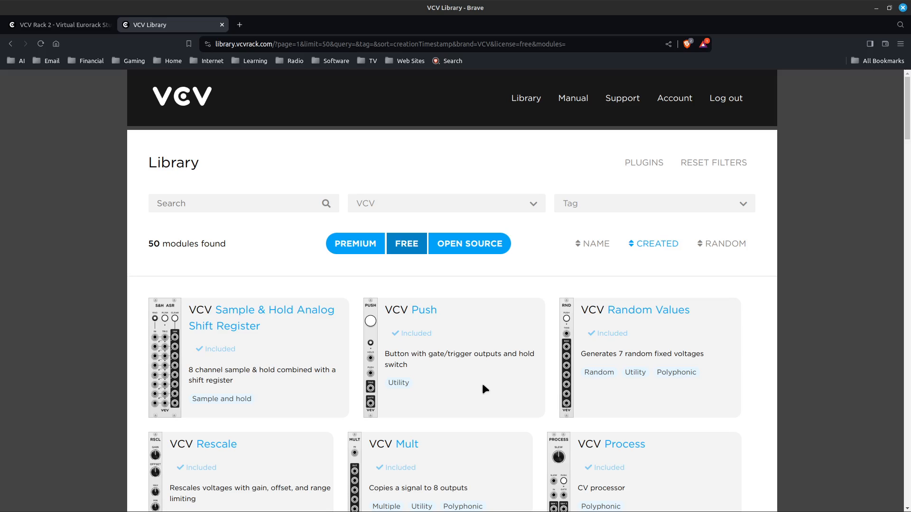
# Look through the filtered list of free VCV modules down to its last entry.
pyautogui.scroll(-3, 290, 335)
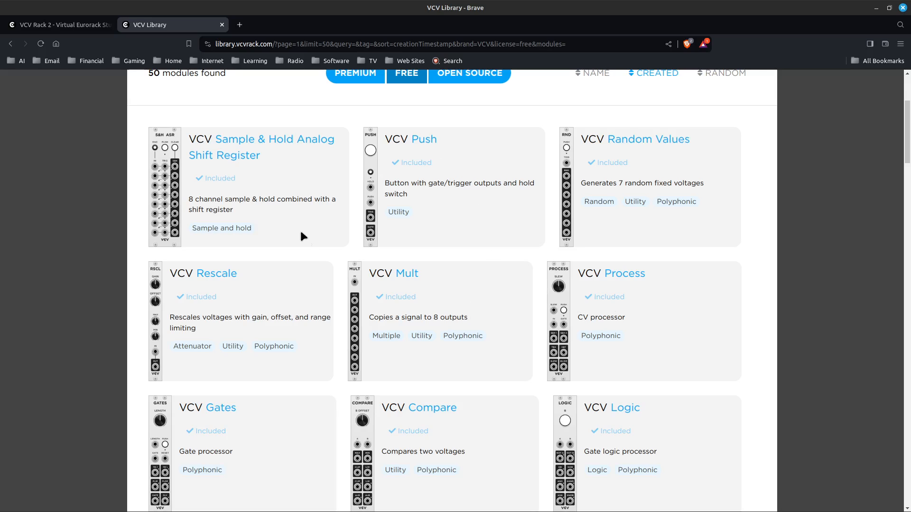
pyautogui.scroll(-1, 489, 341)
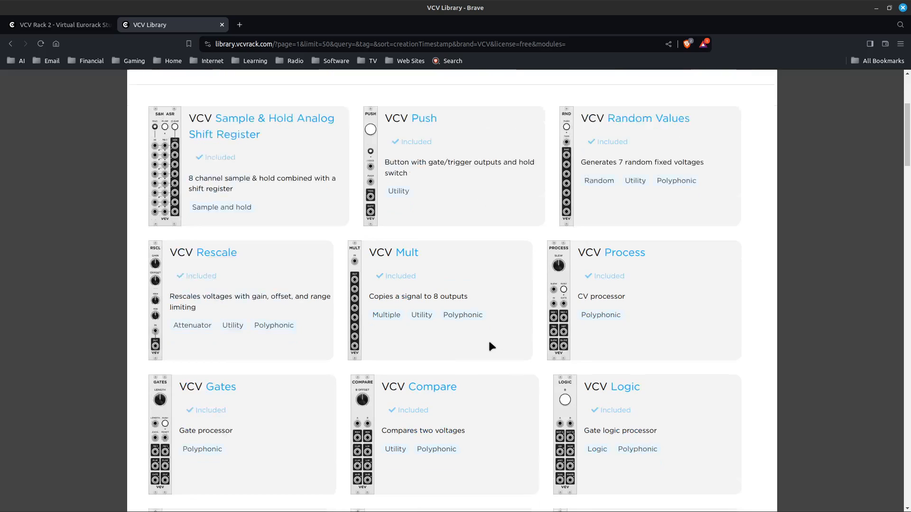
pyautogui.scroll(-10, 489, 341)
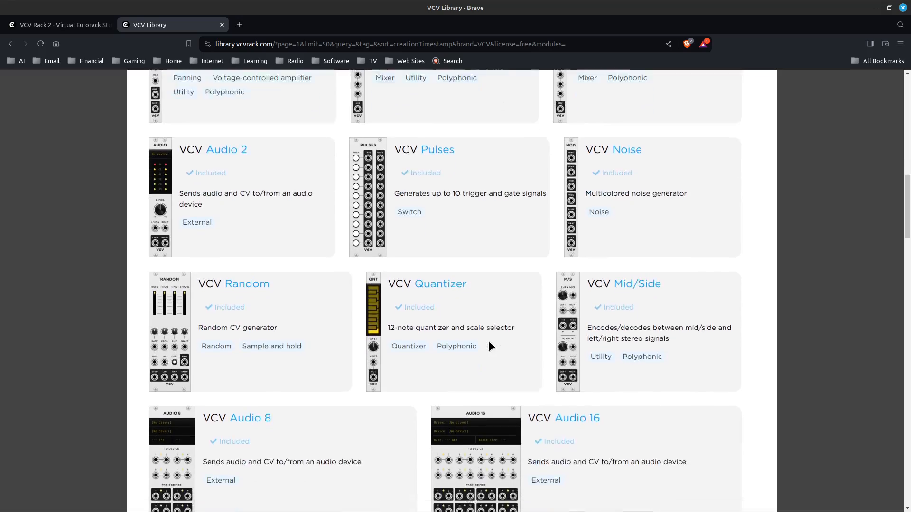
pyautogui.scroll(-12, 489, 341)
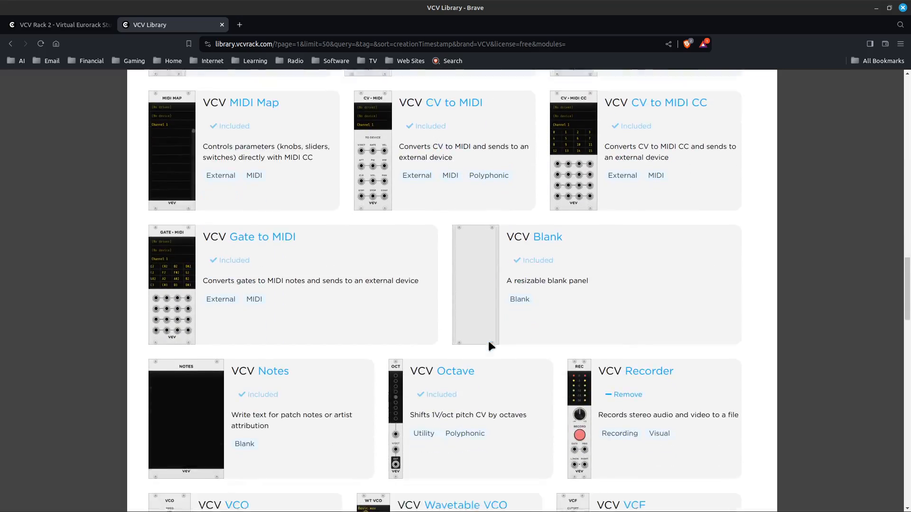
pyautogui.scroll(-12, 489, 341)
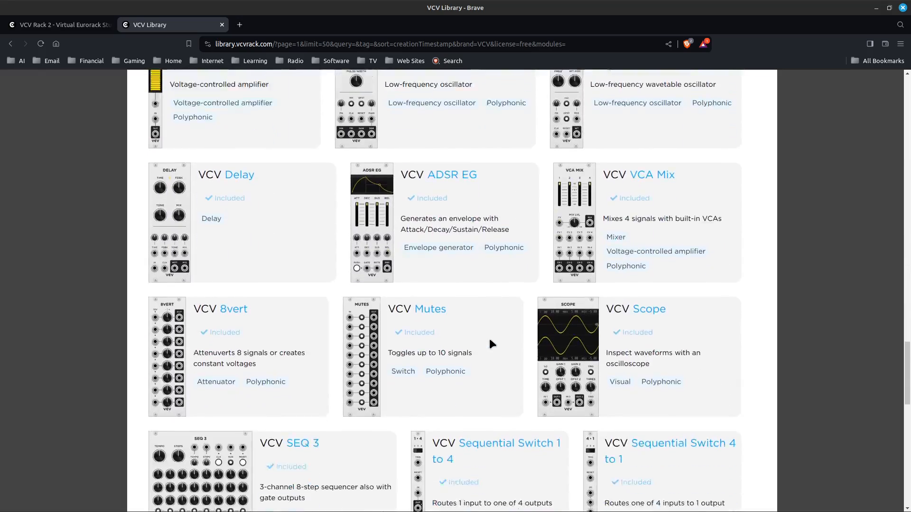
pyautogui.scroll(-12, 489, 338)
pyautogui.scroll(2, 490, 338)
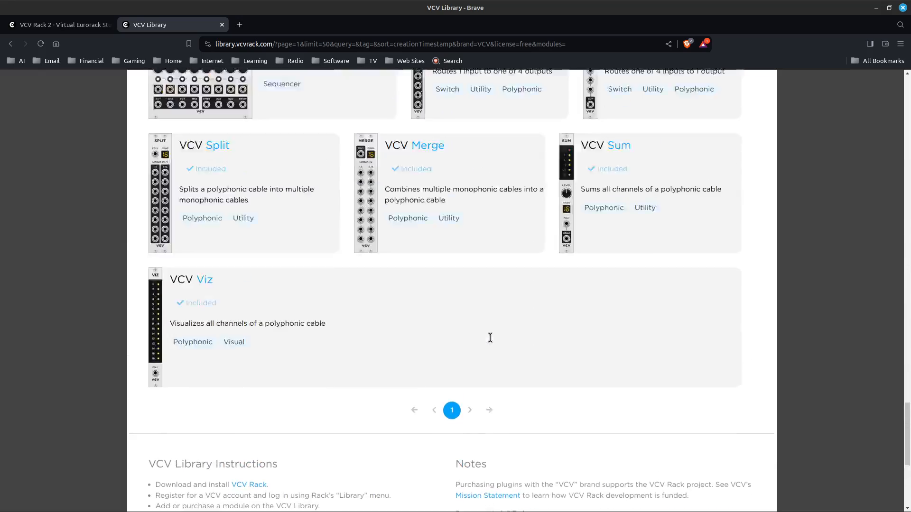
# Go back to the start of the module list, return to VCV Rack and look at its help options.
pyautogui.scroll(20, 491, 335)
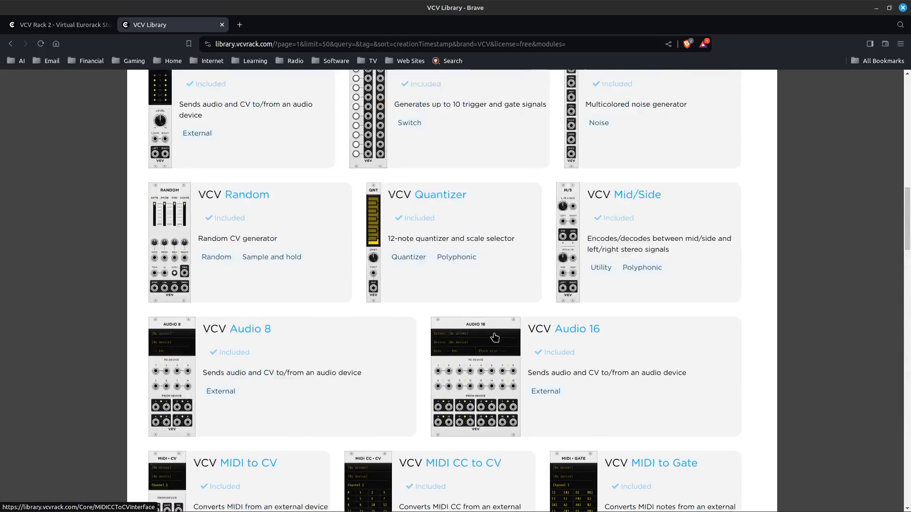
pyautogui.scroll(15, 494, 338)
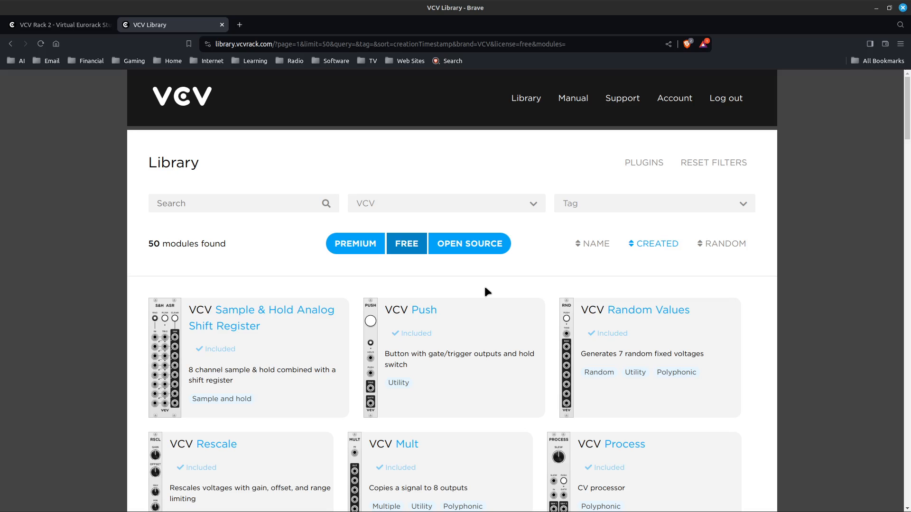
pyautogui.hotkey('ctrl', 'alt', 'Left')
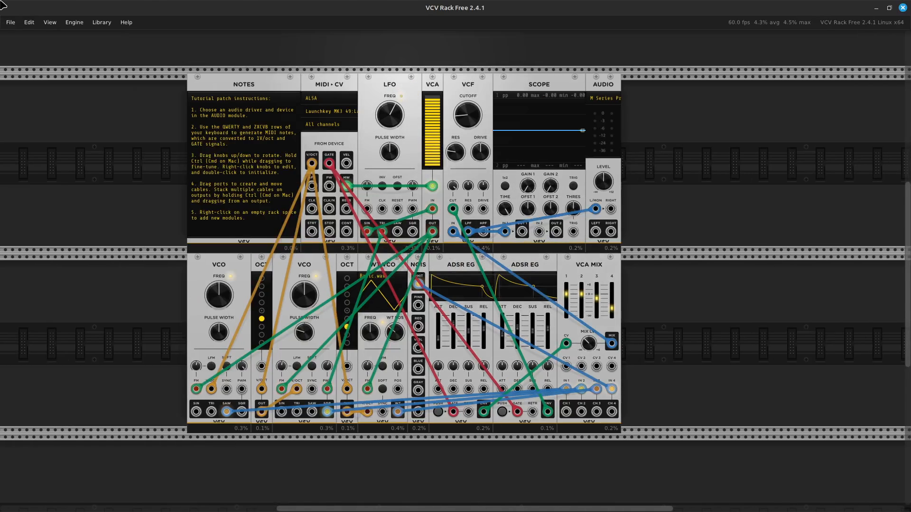
pyautogui.click(126, 25)
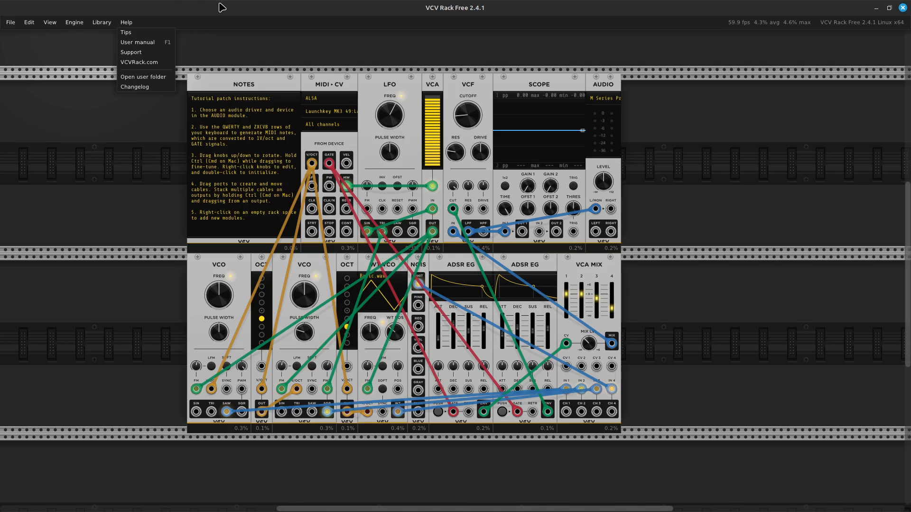
pyautogui.click(136, 190)
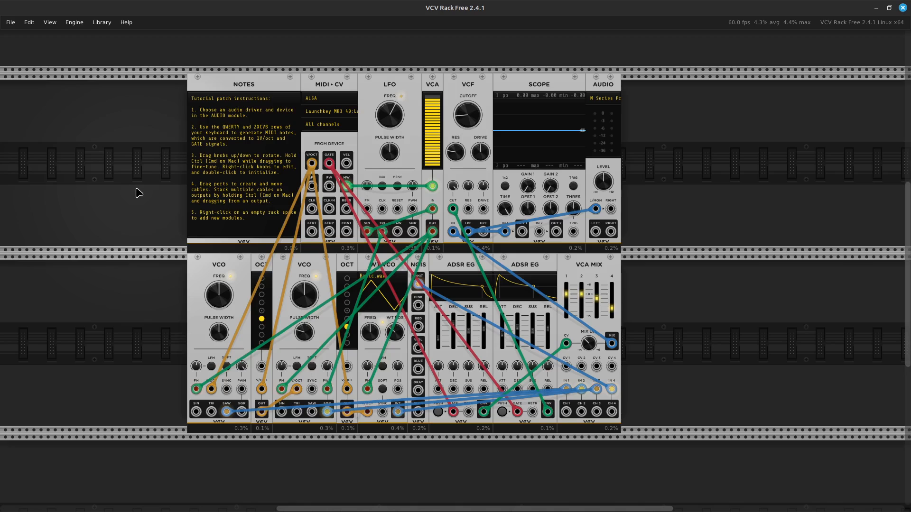
# Open the file manager and view the contents of the Rack folder inside Documents.
pyautogui.press('super')
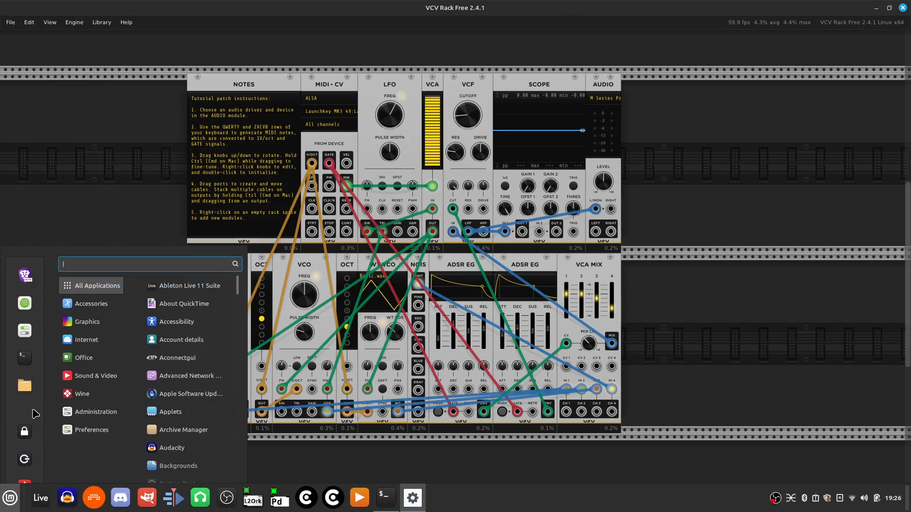
pyautogui.click(24, 386)
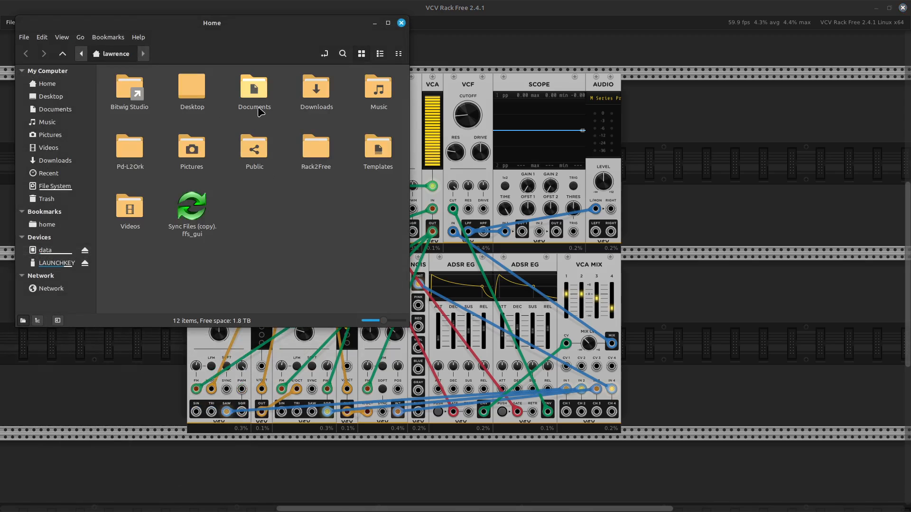
pyautogui.doubleClick(257, 97)
pyautogui.scroll(-2, 315, 240)
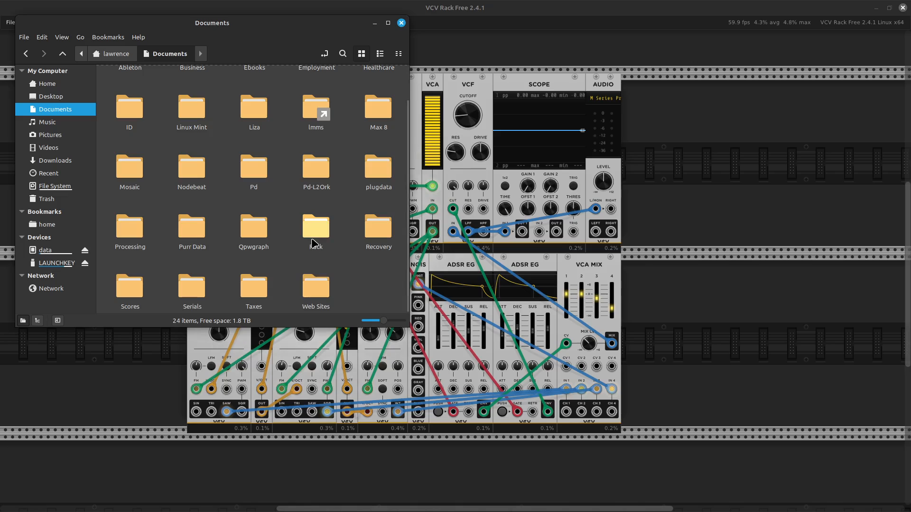
pyautogui.doubleClick(315, 229)
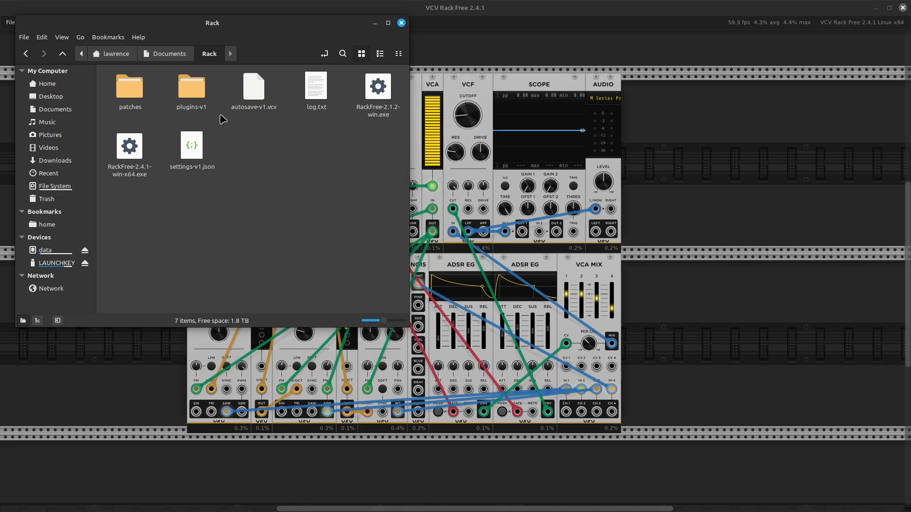
pyautogui.rightClick(274, 157)
pyautogui.click(256, 169)
# Go back to the home folder, view the contents of its Rack2Free folder, and return to the home folder.
pyautogui.click(23, 58)
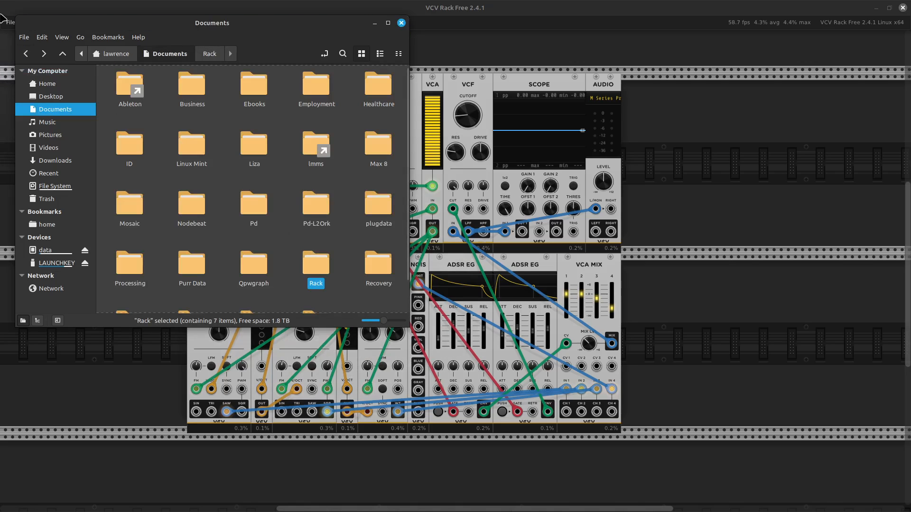
pyautogui.click(24, 57)
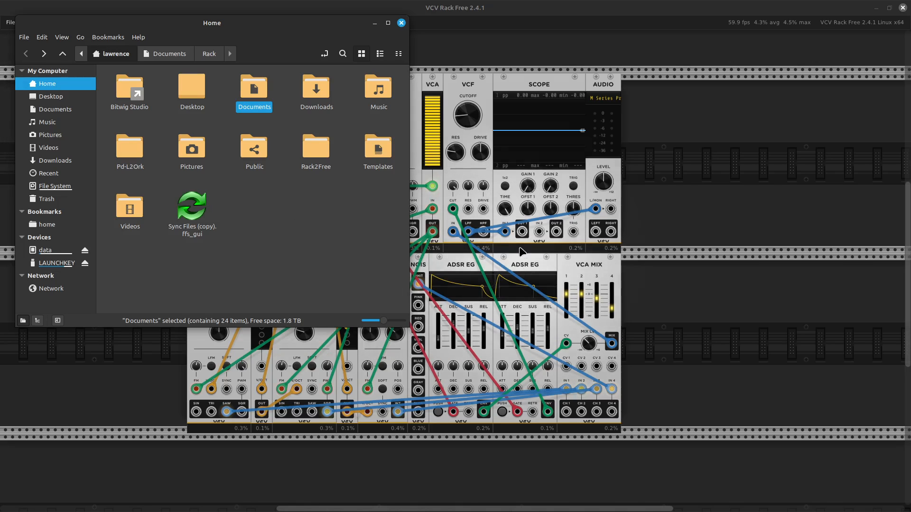
pyautogui.doubleClick(316, 151)
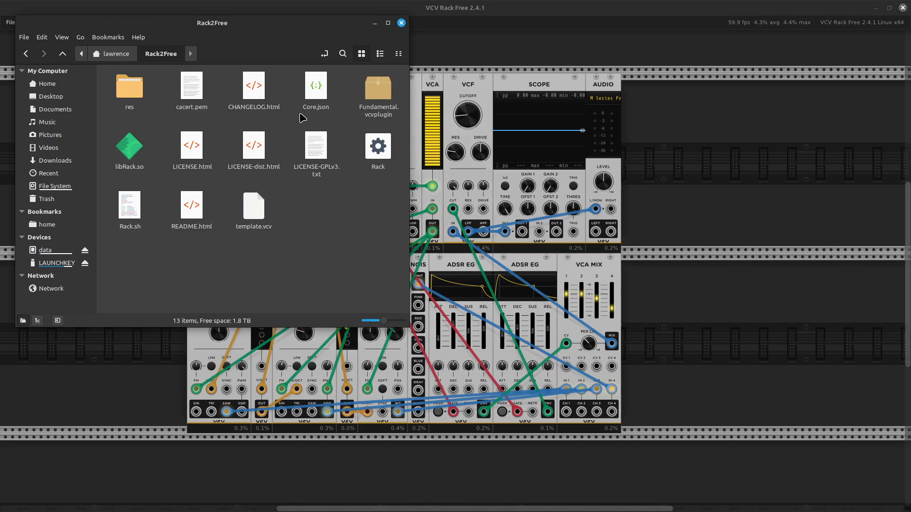
pyautogui.click(26, 56)
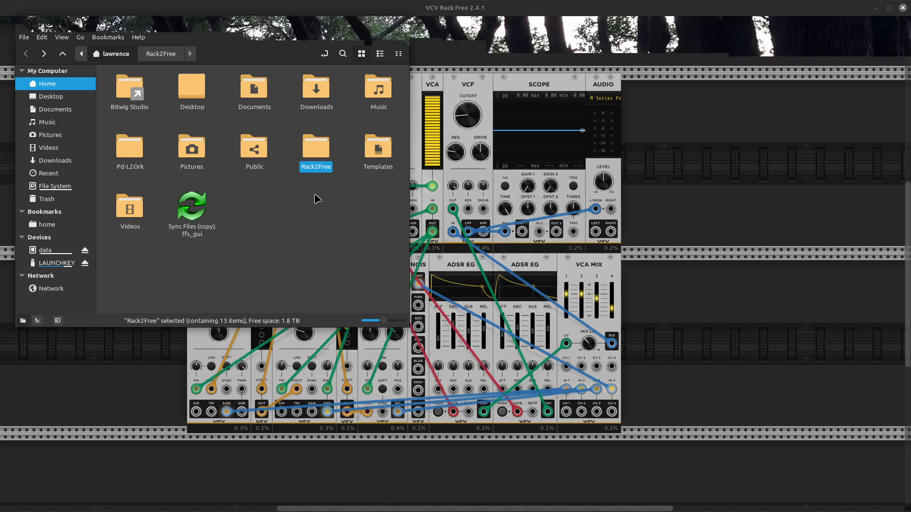
# Show the hidden files in the home folder and open the .Rack2 folder.
pyautogui.click(312, 198)
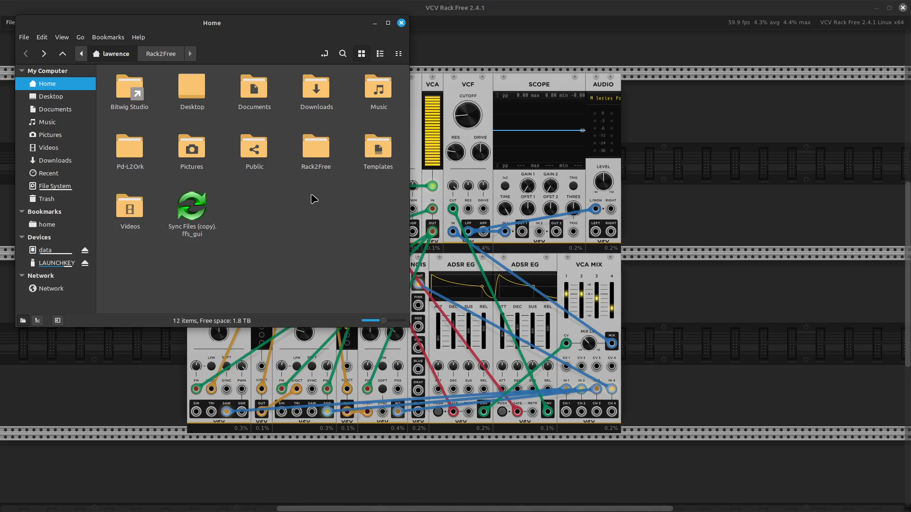
pyautogui.rightClick(303, 190)
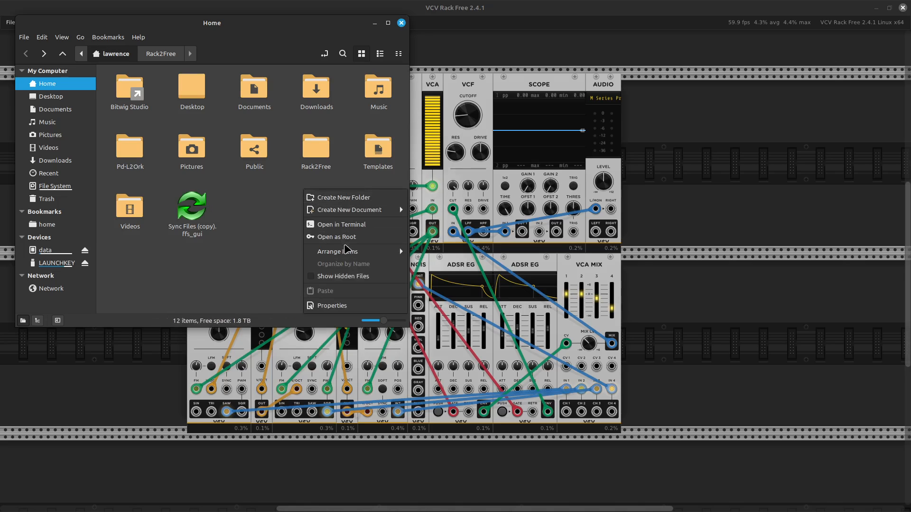
pyautogui.click(372, 284)
pyautogui.scroll(-10, 355, 255)
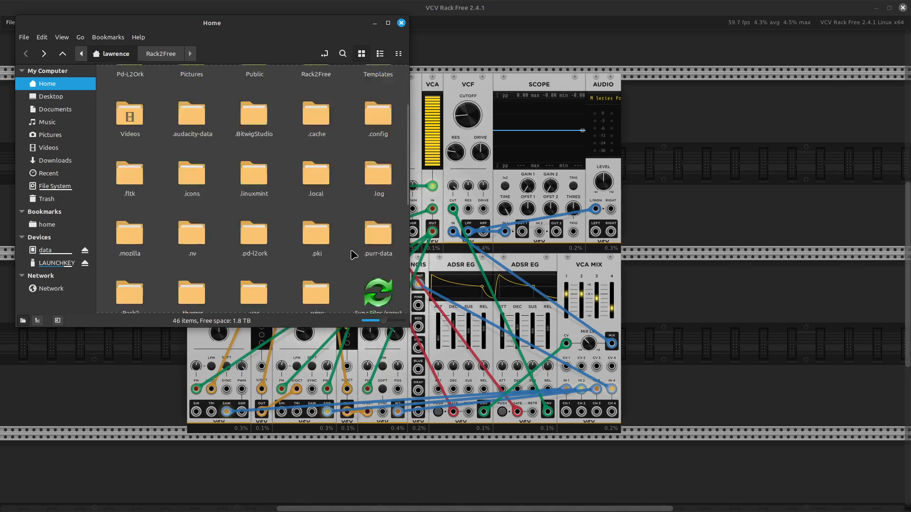
pyautogui.scroll(2, 353, 255)
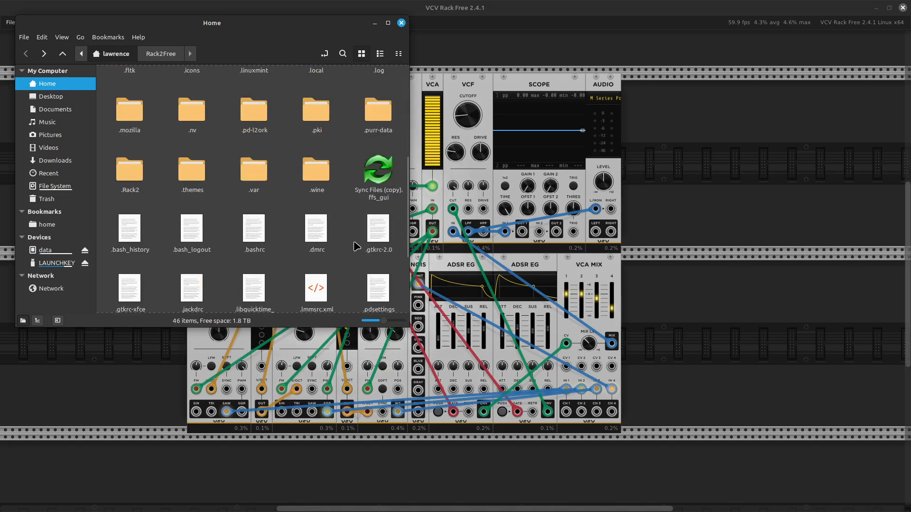
pyautogui.scroll(1, 308, 240)
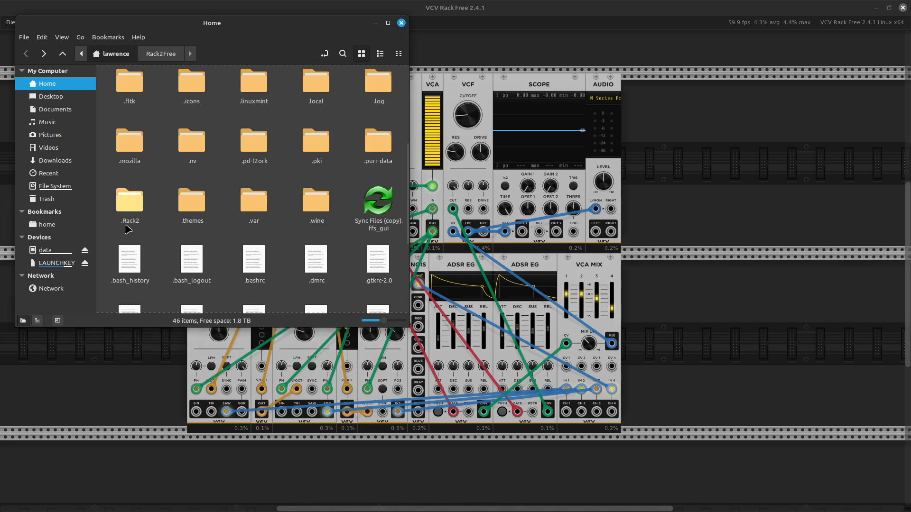
pyautogui.doubleClick(129, 216)
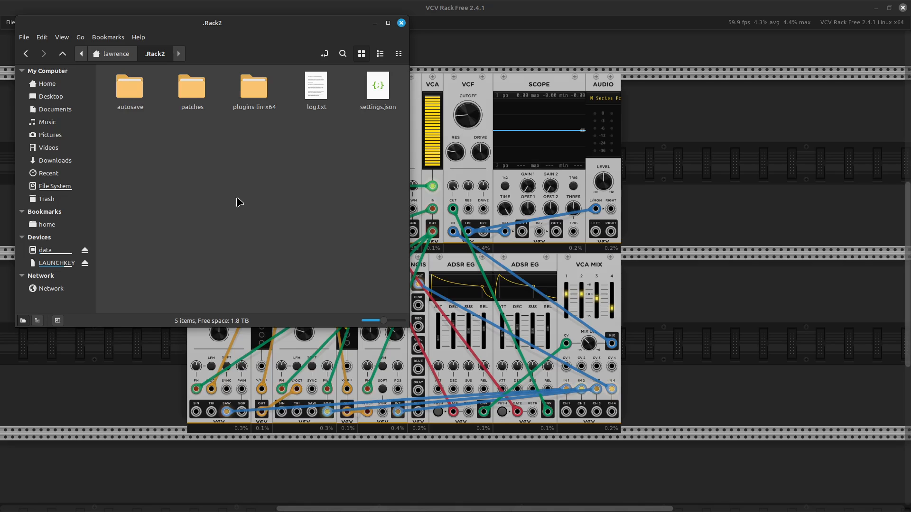
# Switch back to VCV Rack and search the system's installed applications for "rack".
pyautogui.hotkey('alt', 'Tab')
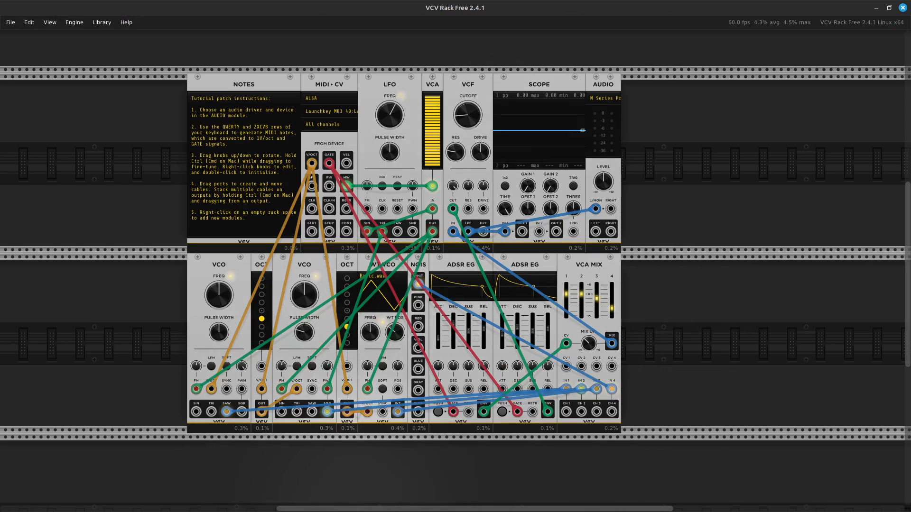
pyautogui.moveTo(360, 510)
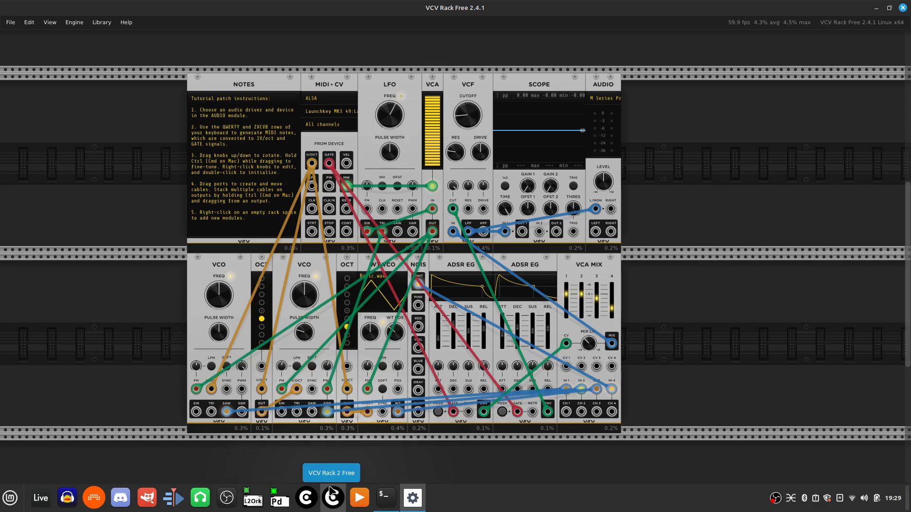
pyautogui.press('super')
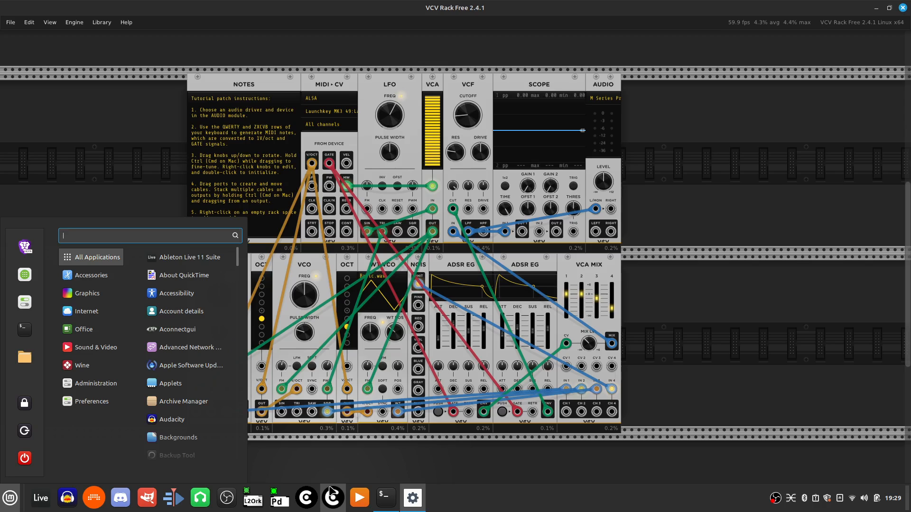
pyautogui.write('rack')
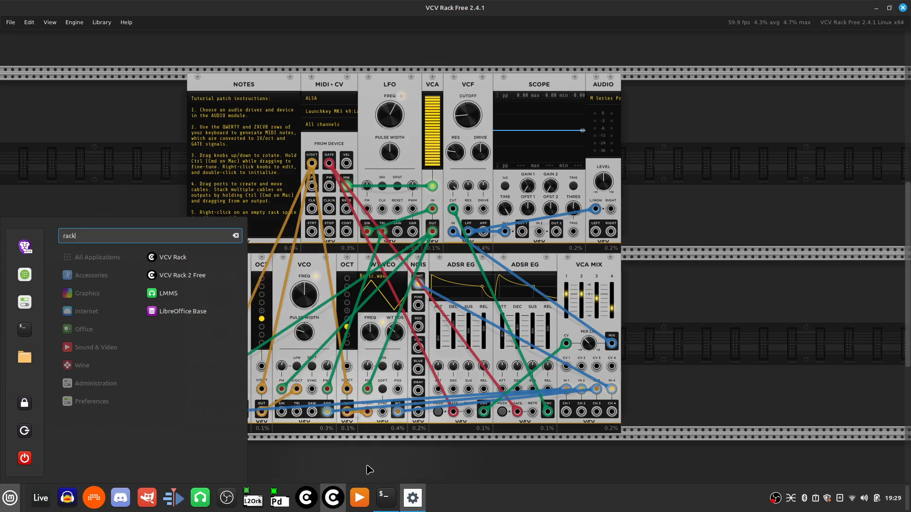
pyautogui.click(405, 456)
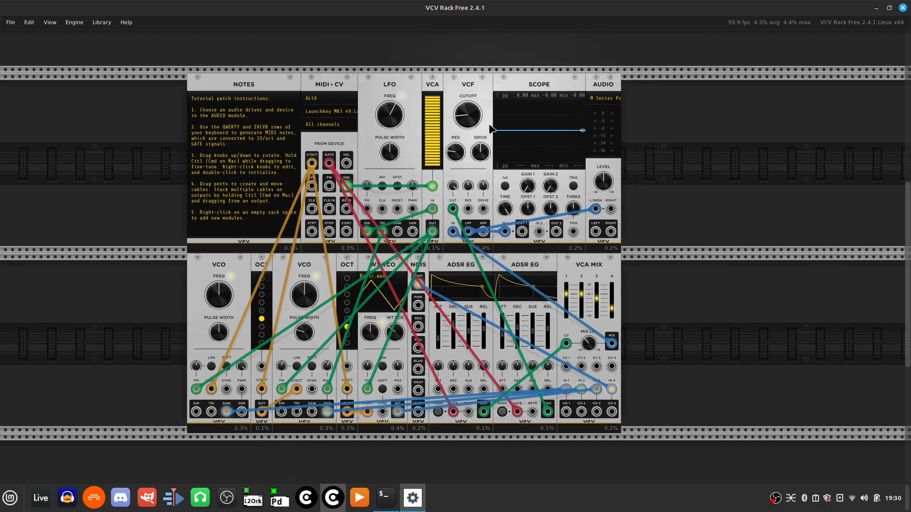
# Delete all modules of the tutorial patch from the rack and look at the available editing commands.
pyautogui.moveTo(385, 110)
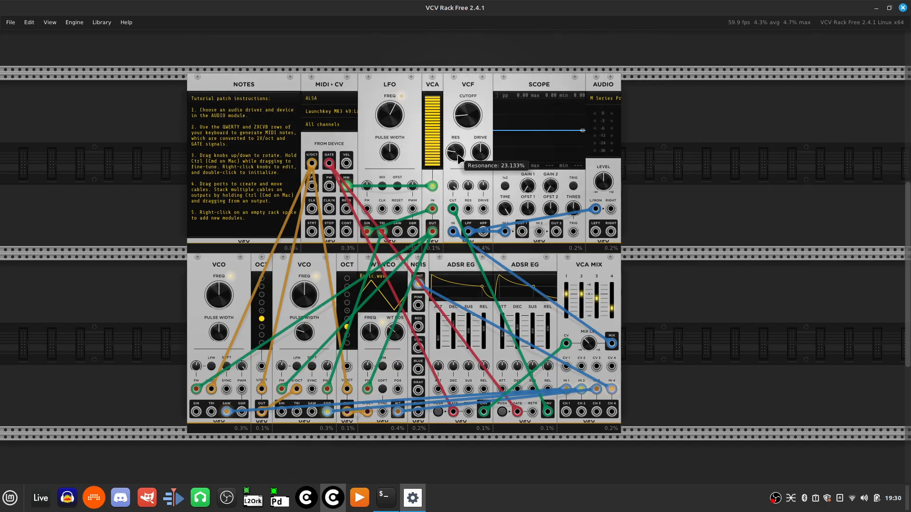
pyautogui.hotkey('ctrl', 'a')
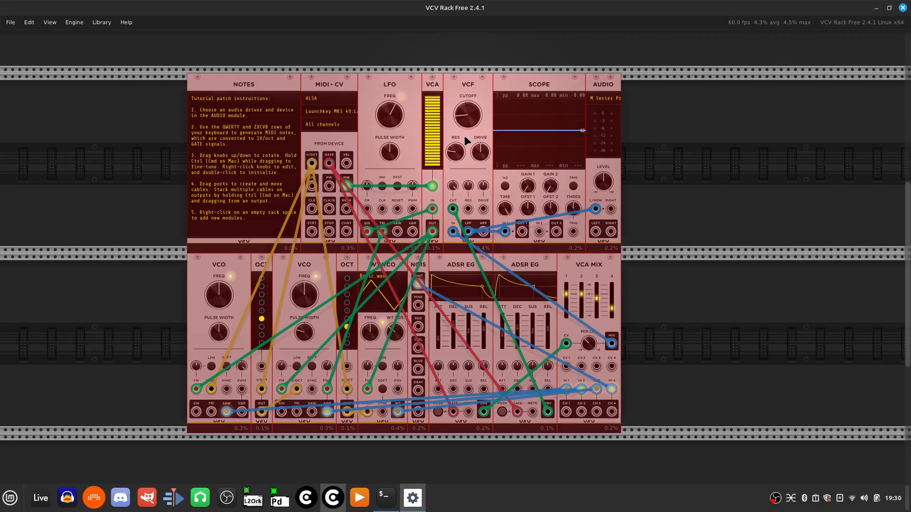
pyautogui.press('Delete')
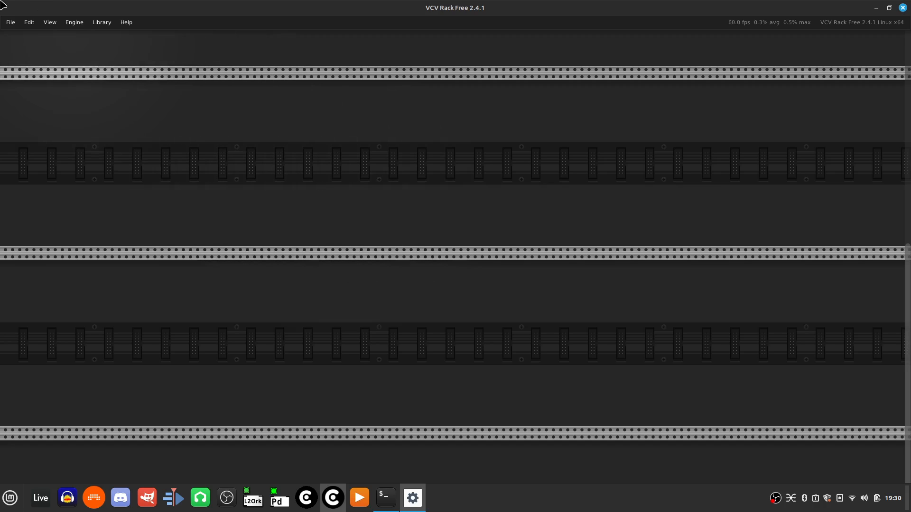
pyautogui.click(29, 24)
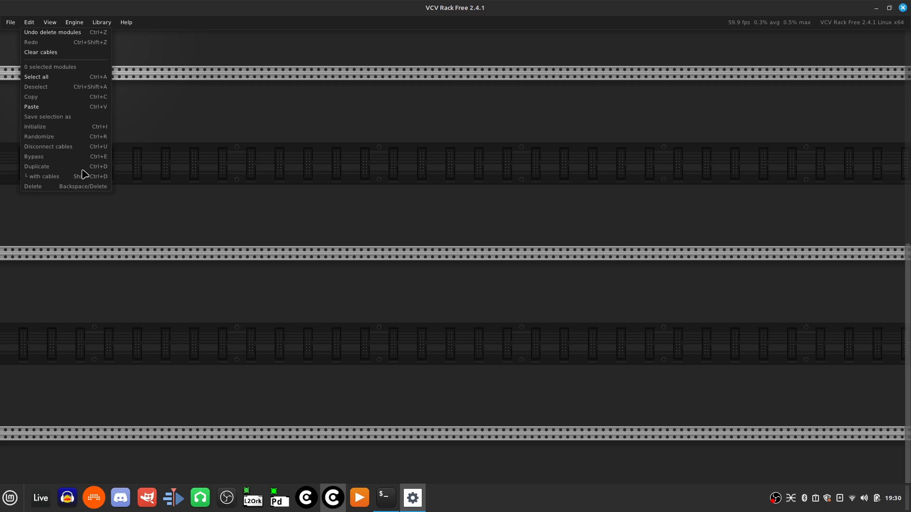
pyautogui.click(383, 195)
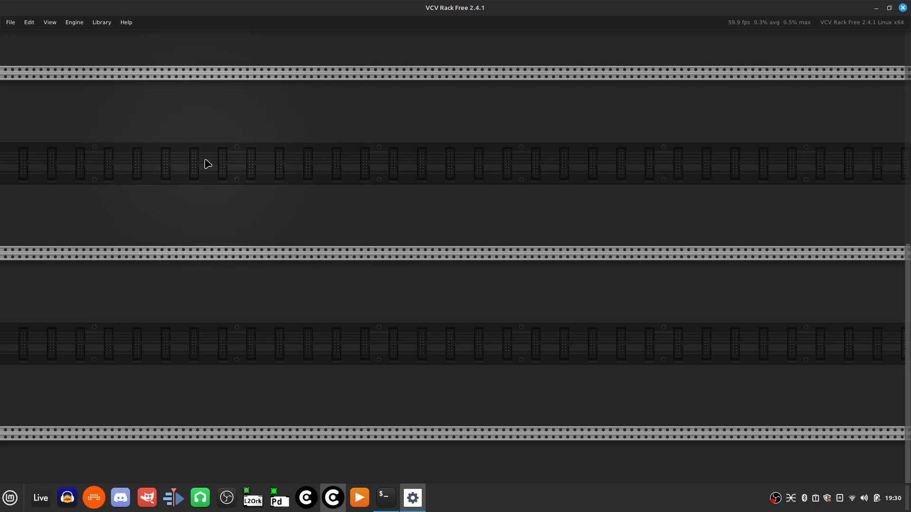
# Open the module browser on the empty rack and look at its brand and tag filter choices.
pyautogui.rightClick(239, 182)
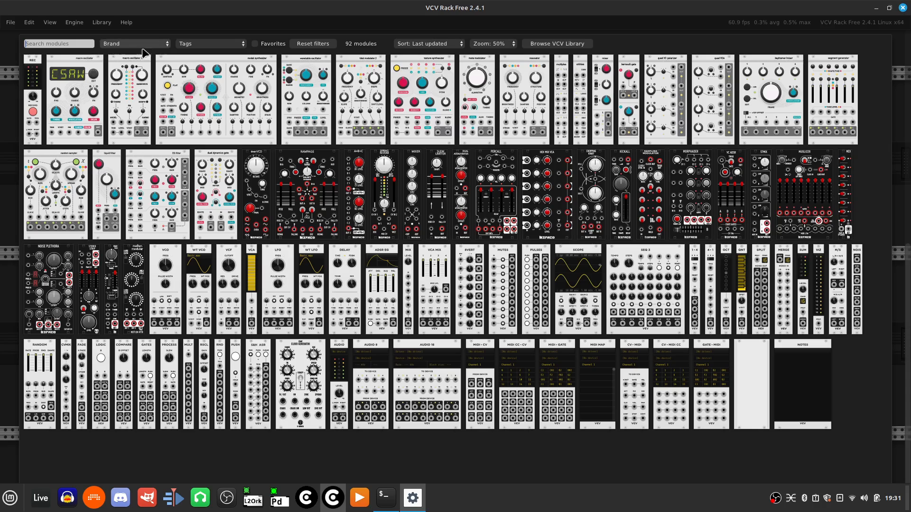
pyautogui.click(157, 44)
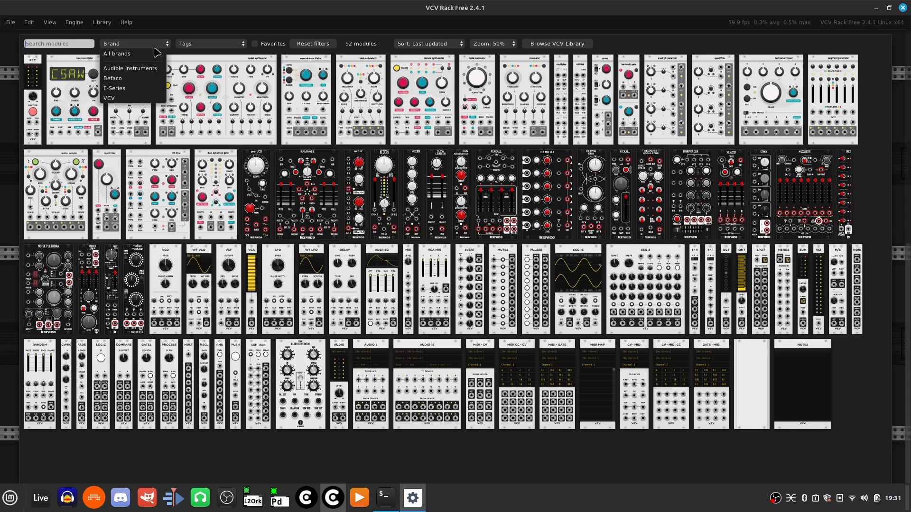
pyautogui.click(208, 49)
pyautogui.click(209, 47)
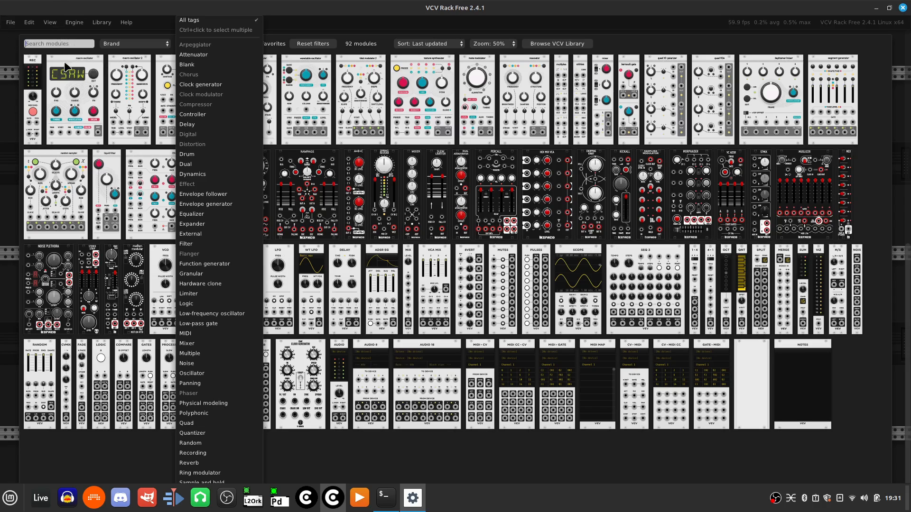
# Search the module browser for "midi" and add the MIDI-CV module to the upper rack row.
pyautogui.click(65, 49)
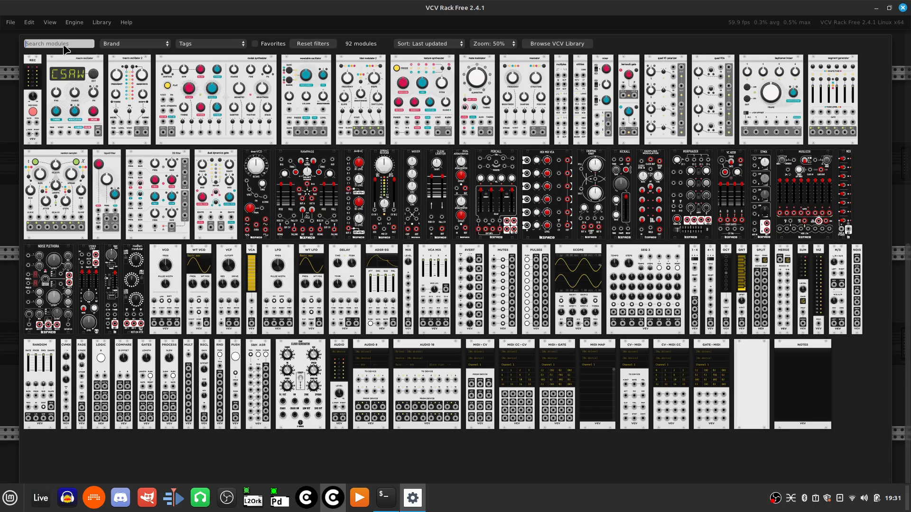
pyautogui.write('midi')
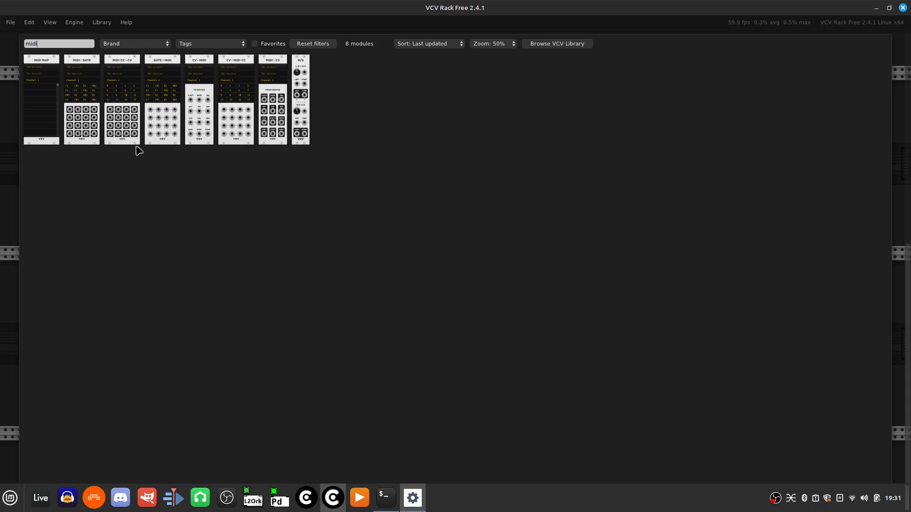
pyautogui.click(269, 118)
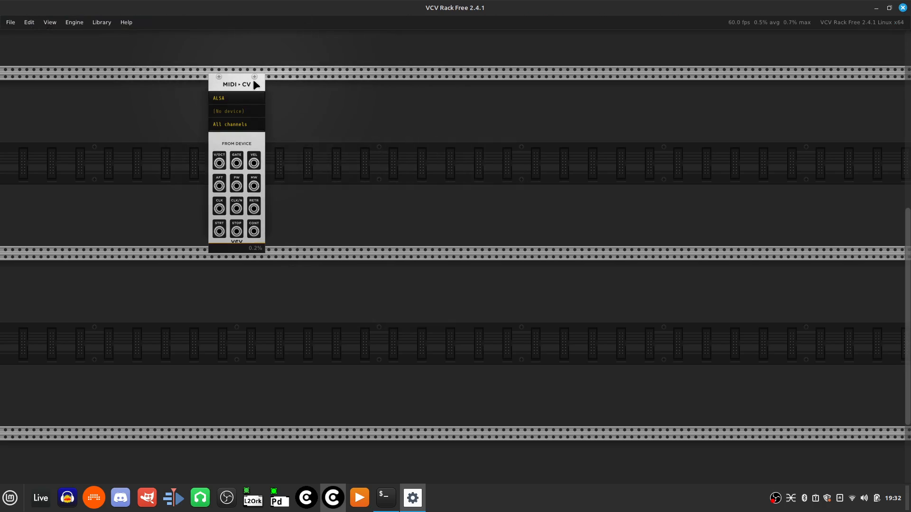
# Set the MIDI-CV module's input device to "Launchkey MK3 49:Launchkey MK3 49 LKMK3 MIDI In 24:0".
pyautogui.scroll(4, 256, 85)
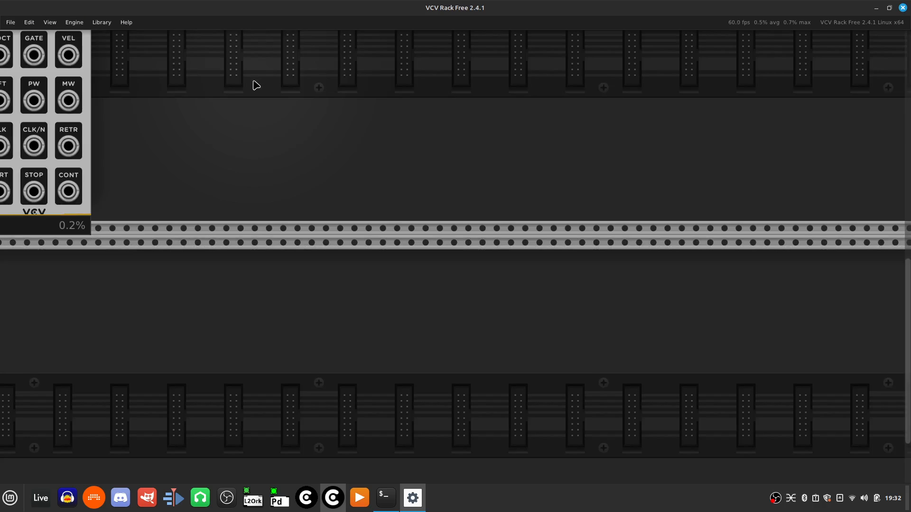
pyautogui.hscroll(-5, 256, 85)
pyautogui.scroll(5, 257, 86)
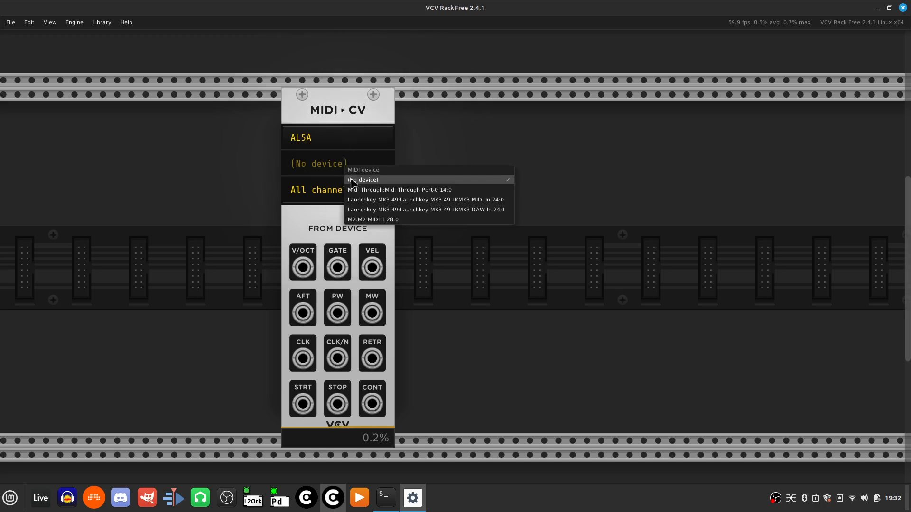
pyautogui.click(368, 201)
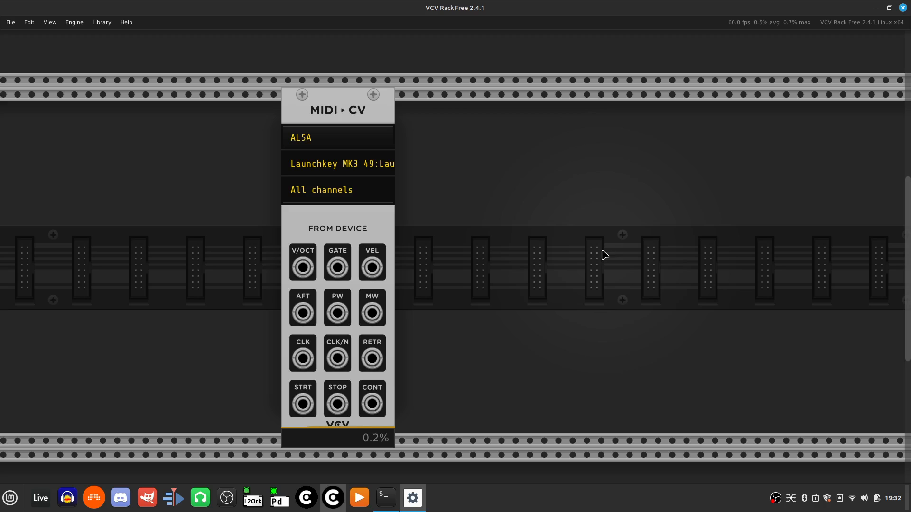
# Search the module browser for "vco" and add the VCV VCO module directly beside MIDI-CV.
pyautogui.rightClick(465, 204)
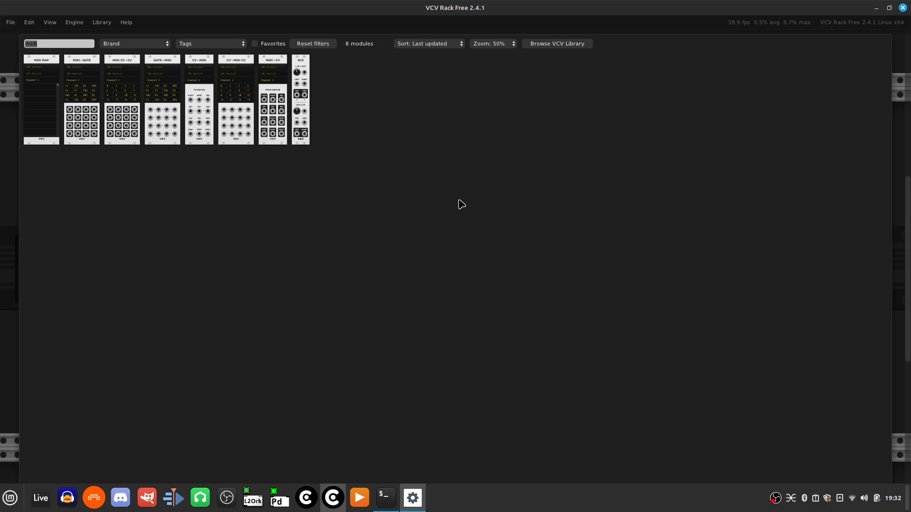
pyautogui.press('BackSpace')
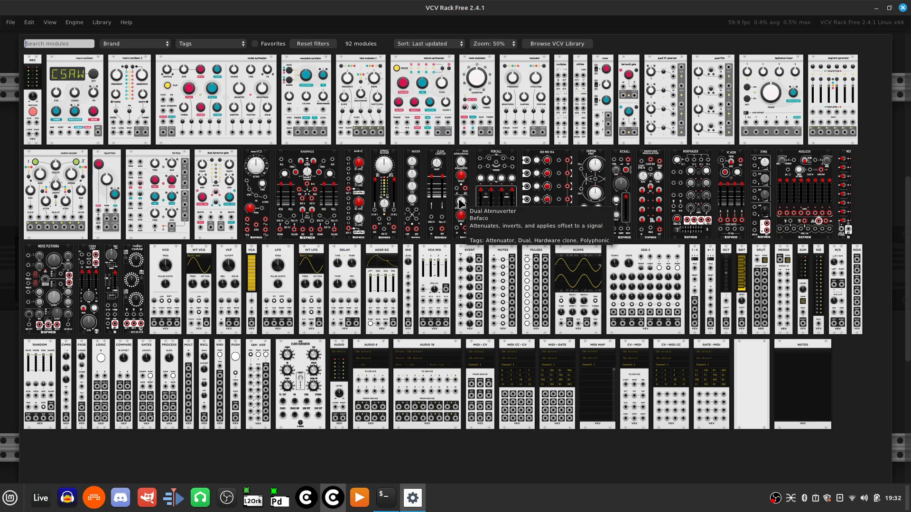
pyautogui.write('vco')
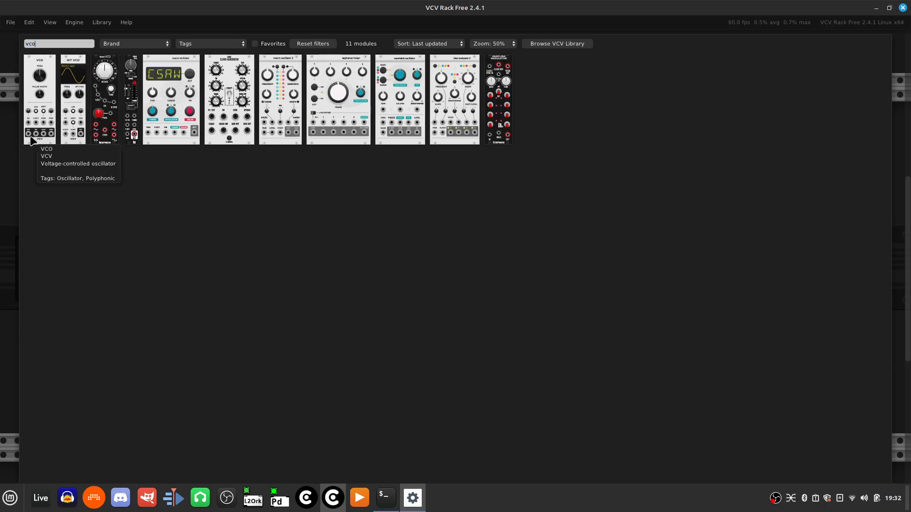
pyautogui.click(40, 98)
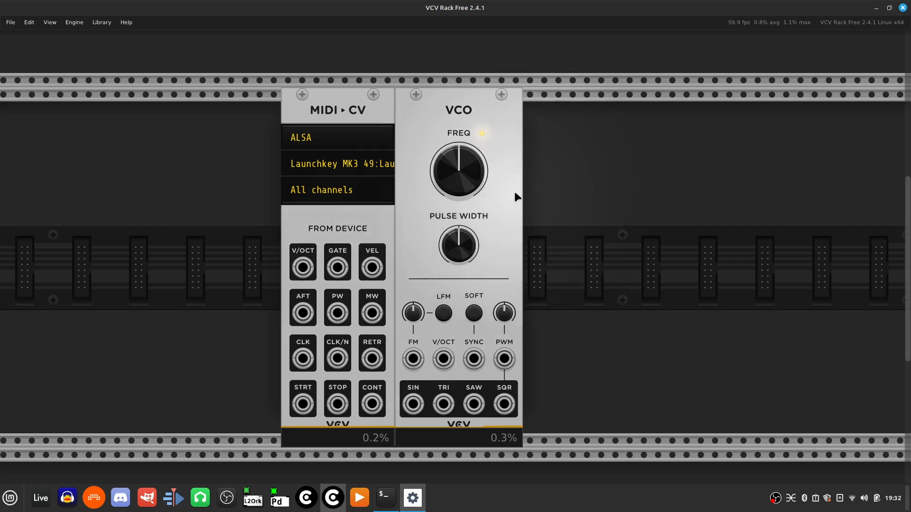
pyautogui.moveTo(446, 185)
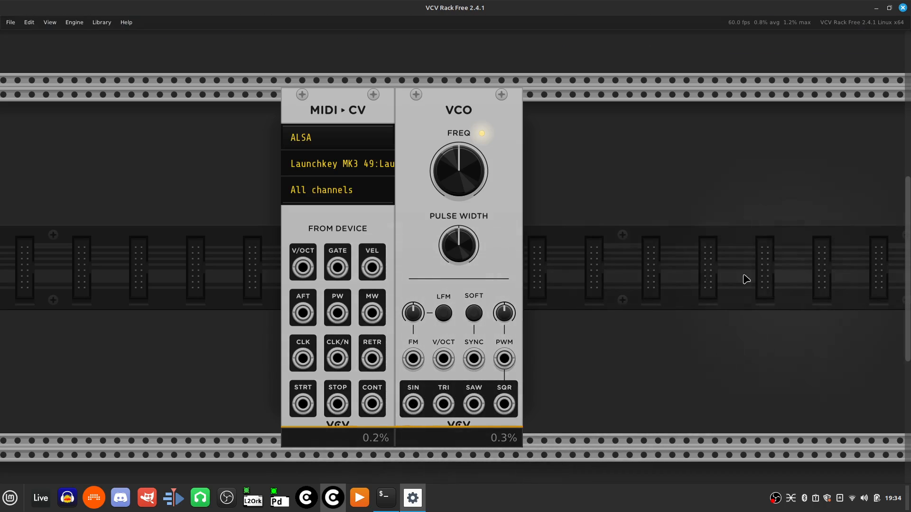
# Search the module browser for "audio", add the Audio 2 module, and place it flush against the VCO.
pyautogui.rightClick(570, 175)
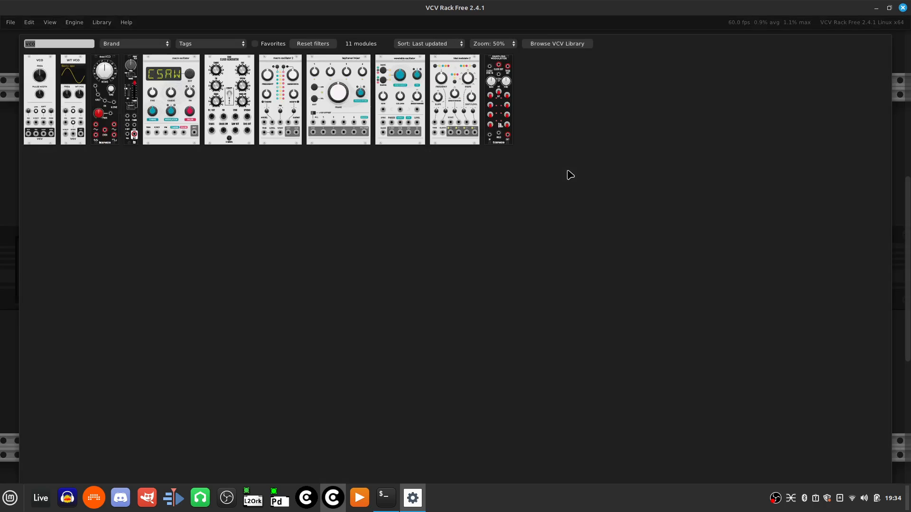
pyautogui.press('BackSpace')
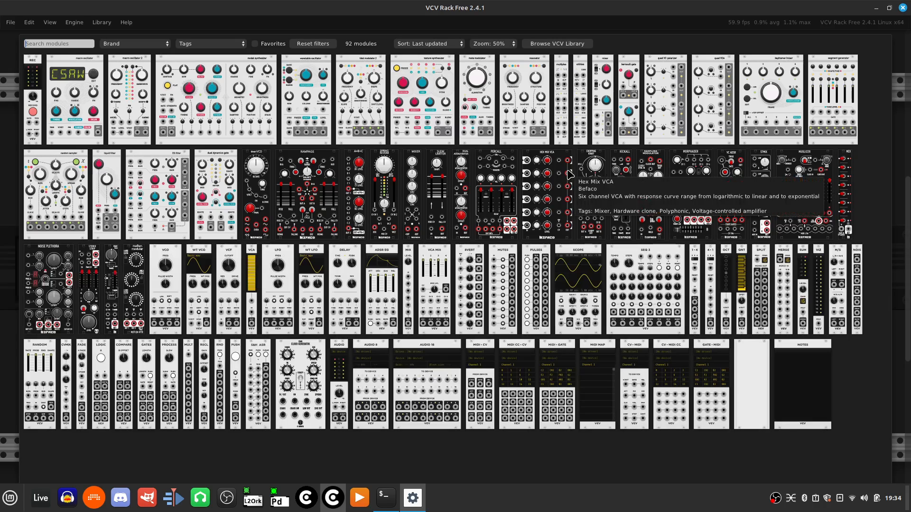
pyautogui.write('audio')
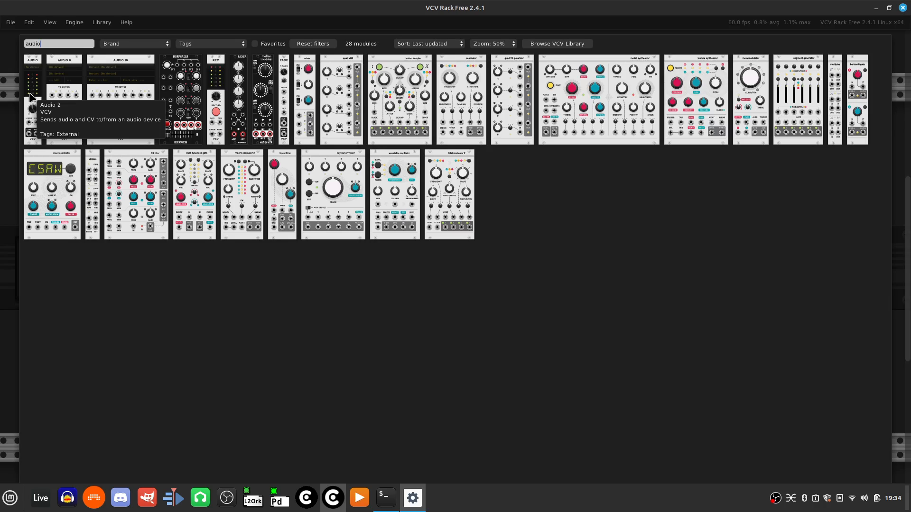
pyautogui.press('Escape')
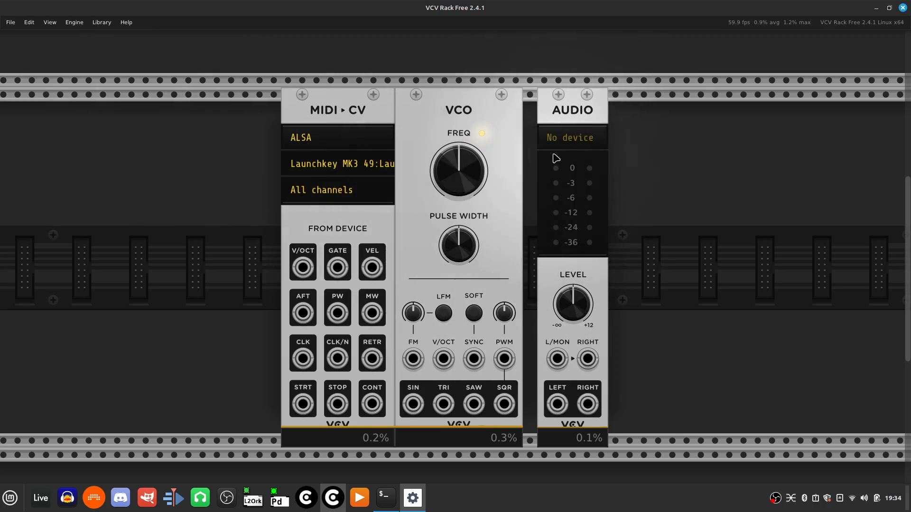
pyautogui.moveTo(578, 115); pyautogui.dragTo(564, 114)
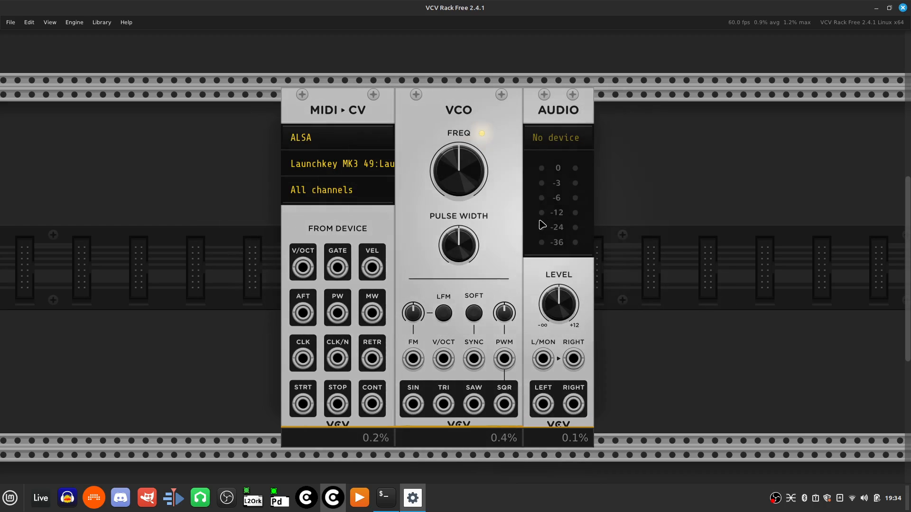
# Set the Audio module's driver to JACK and its device to "M Series Pro (1-2 in, 1-2 out)".
pyautogui.click(575, 139)
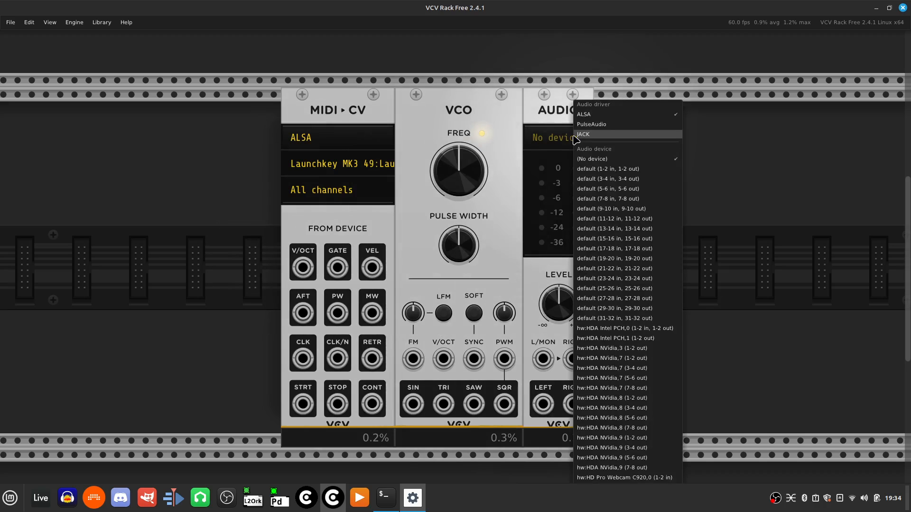
pyautogui.click(547, 139)
pyautogui.click(549, 139)
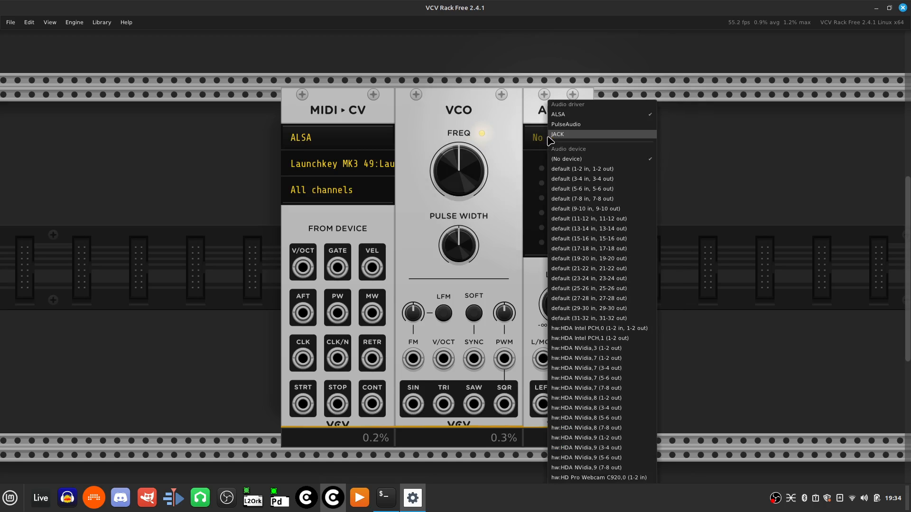
pyautogui.click(592, 135)
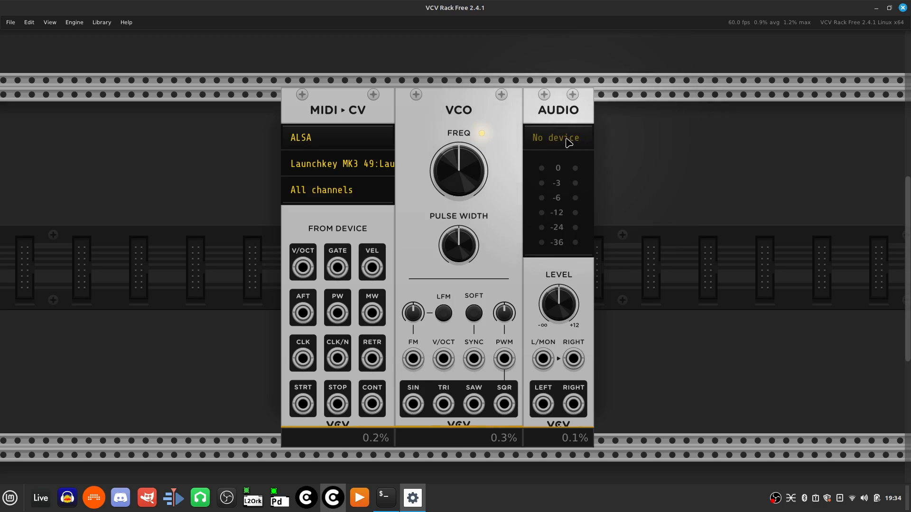
pyautogui.click(568, 142)
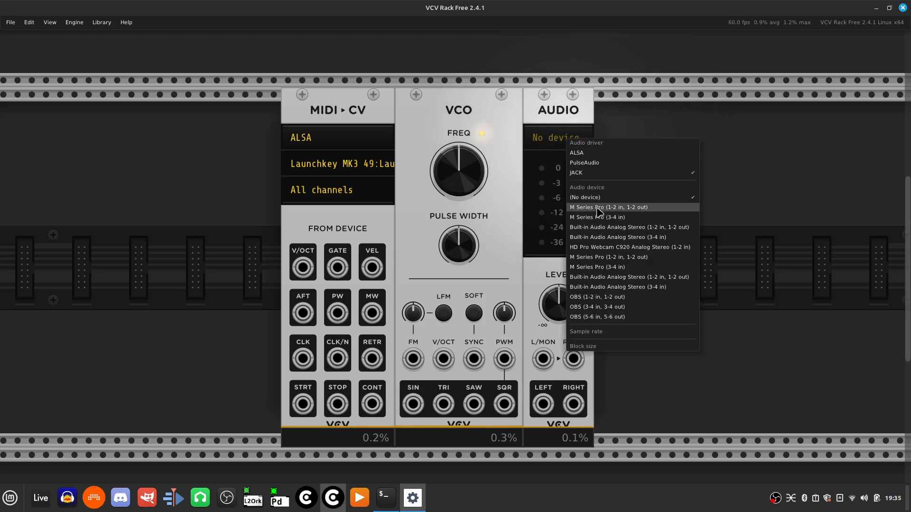
pyautogui.click(639, 211)
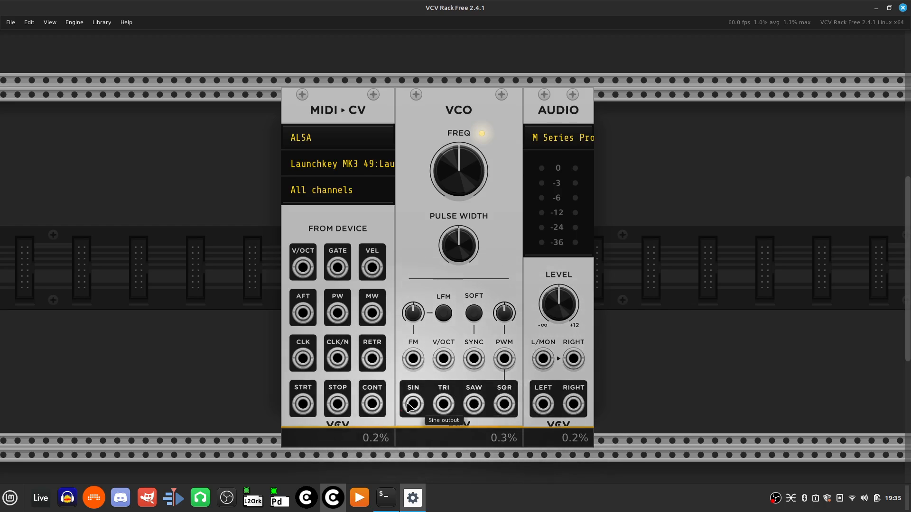
# Patch the VCO's sine output into the Audio module's L/MON input, unplugging it once to turn the output level well down.
pyautogui.moveTo(409, 406); pyautogui.dragTo(546, 362)
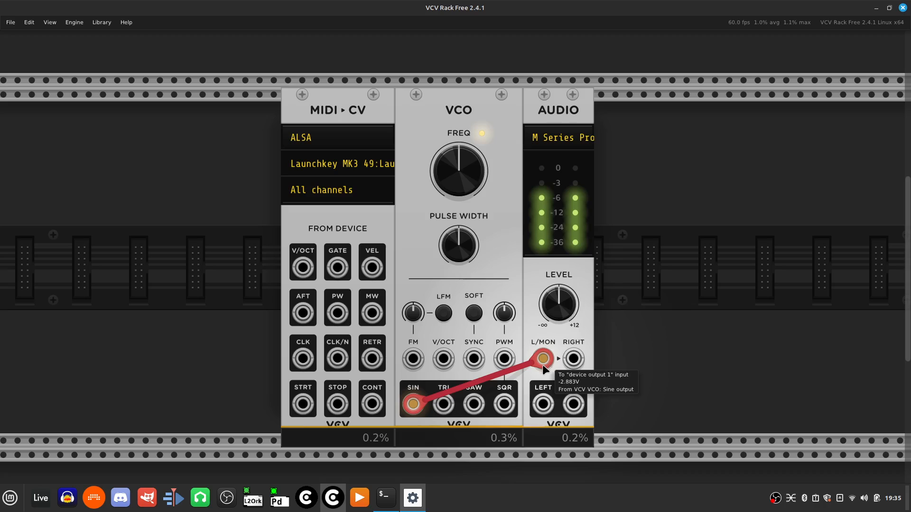
pyautogui.moveTo(540, 366); pyautogui.dragTo(647, 375)
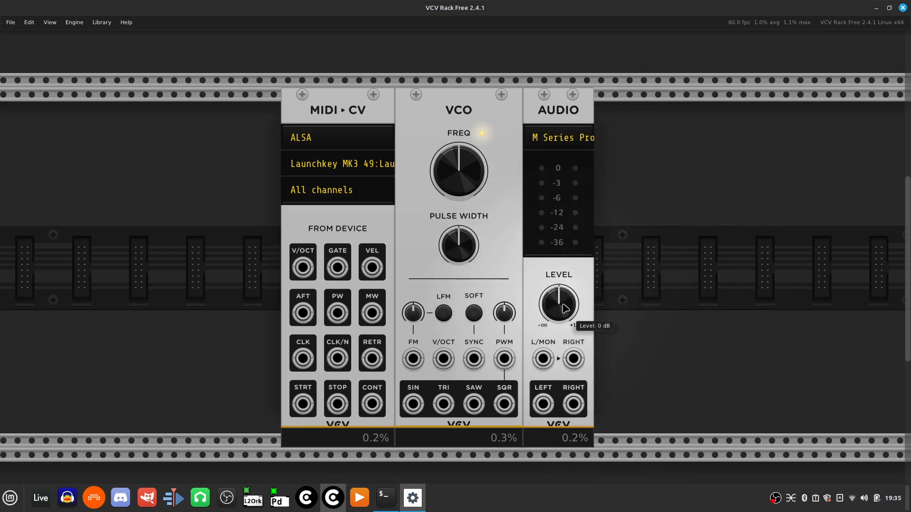
pyautogui.moveTo(559, 304); pyautogui.dragTo(558, 374)
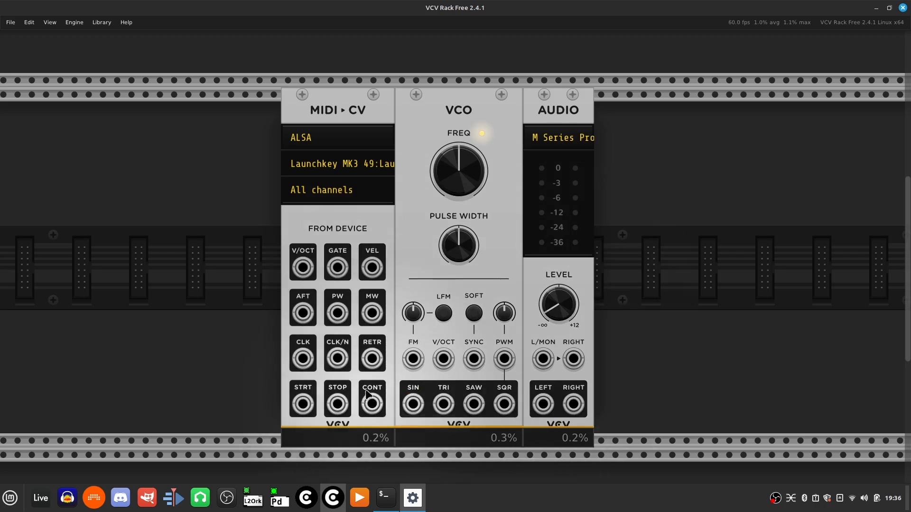
pyautogui.click(411, 404)
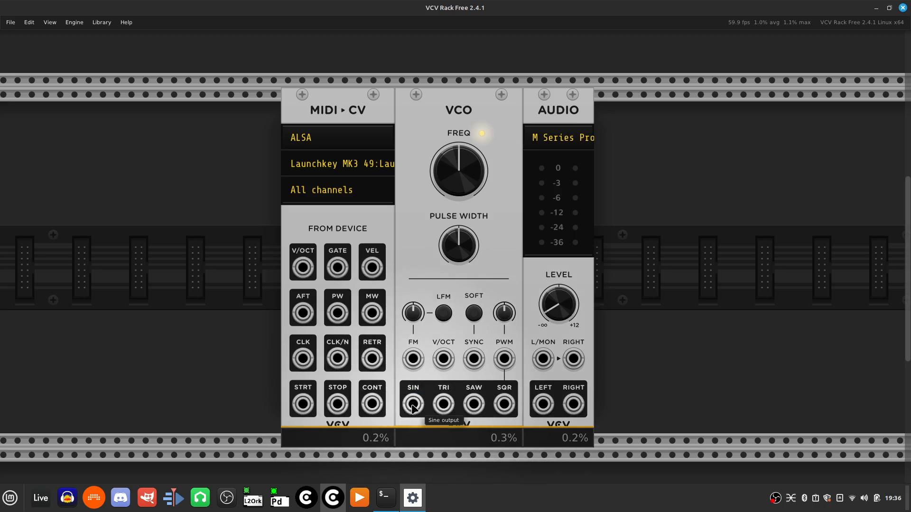
pyautogui.moveTo(404, 407); pyautogui.dragTo(446, 427)
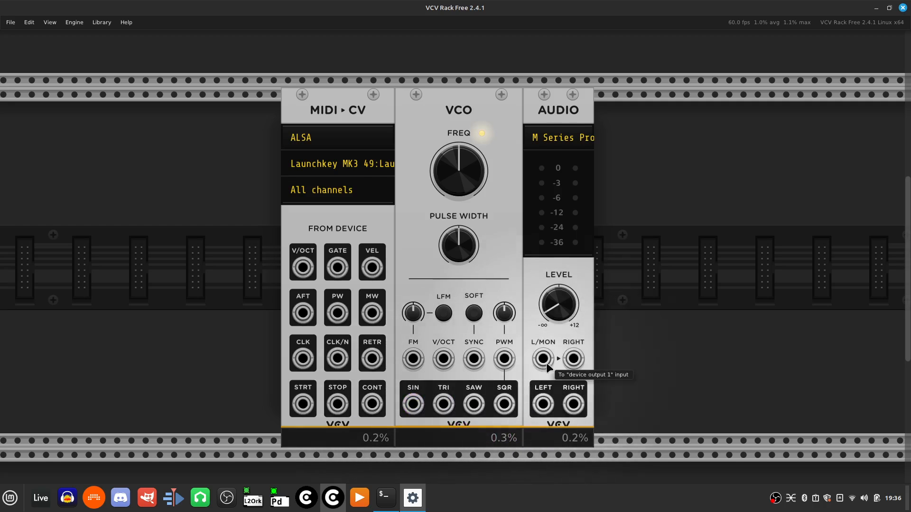
pyautogui.moveTo(544, 364); pyautogui.dragTo(425, 406)
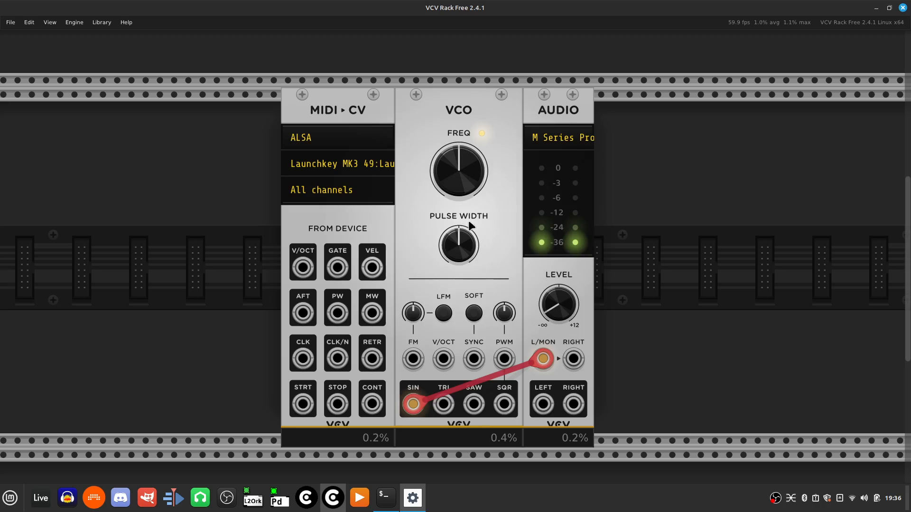
# Sweep the VCO's frequency and pulse width to hear their effect on the sine output, returning both to about their centre positions.
pyautogui.moveTo(462, 165)
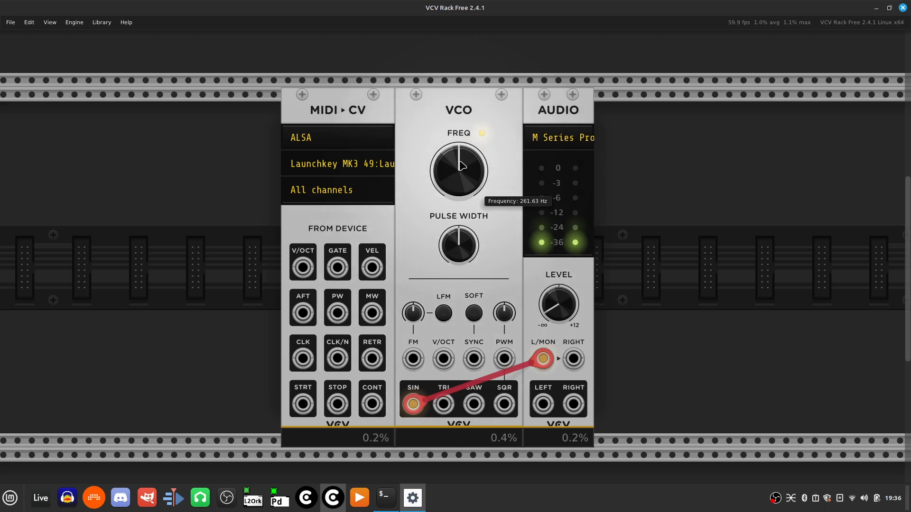
pyautogui.moveTo(462, 165)
pyautogui.mouseDown()
pyautogui.moveTo(462, 206)
pyautogui.moveTo(461, 139)
pyautogui.moveTo(462, 162)
pyautogui.mouseUp()
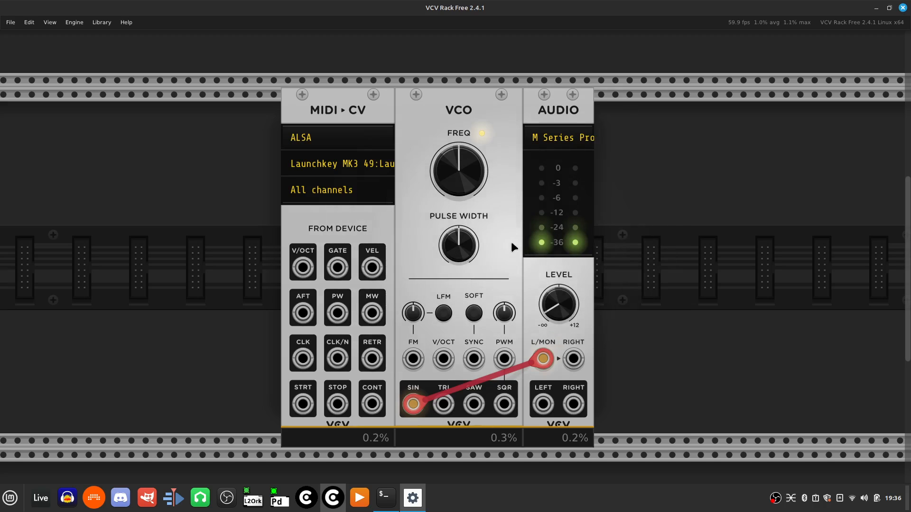
pyautogui.moveTo(454, 246)
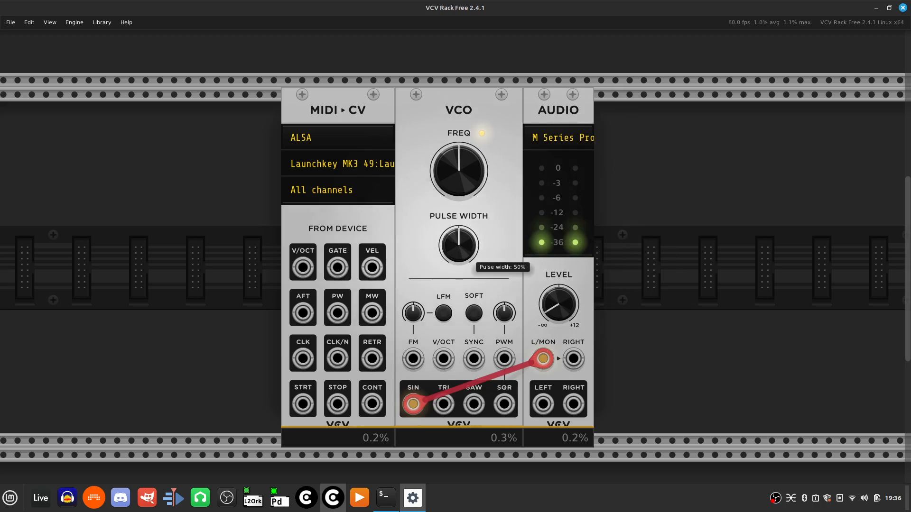
pyautogui.moveTo(454, 247)
pyautogui.mouseDown()
pyautogui.moveTo(454, 289)
pyautogui.moveTo(454, 223)
pyautogui.moveTo(454, 245)
pyautogui.mouseUp()
pyautogui.moveTo(467, 241); pyautogui.dragTo(466, 241)
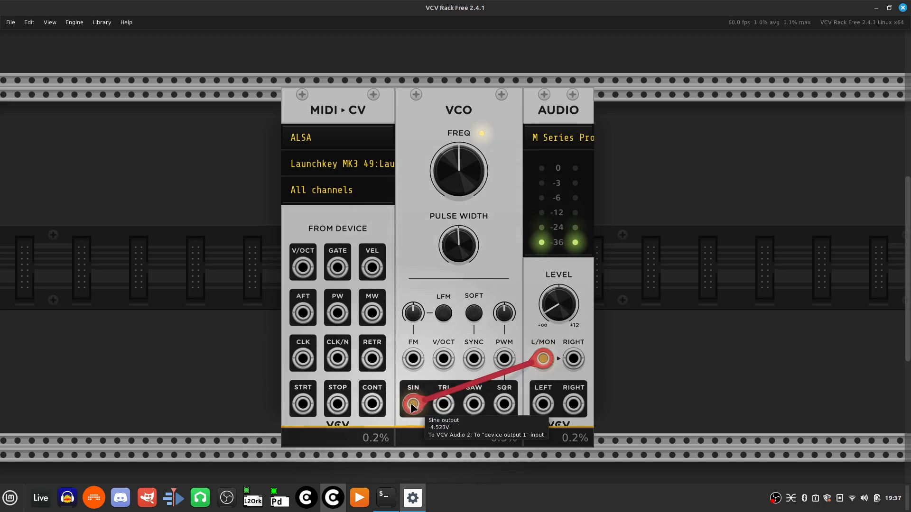
# Move the audio cable from the VCO's sine output to its square output, try the pulse width, and lower the Audio level.
pyautogui.moveTo(411, 401); pyautogui.dragTo(502, 411)
pyautogui.moveTo(461, 257)
pyautogui.mouseDown()
pyautogui.moveTo(461, 234)
pyautogui.moveTo(461, 273)
pyautogui.moveTo(461, 257)
pyautogui.mouseUp()
pyautogui.moveTo(541, 300); pyautogui.dragTo(540, 308)
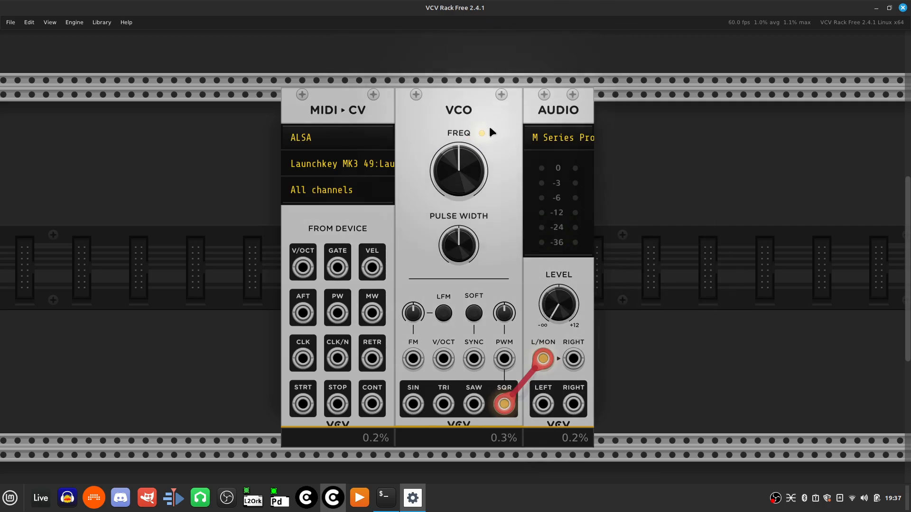
pyautogui.moveTo(483, 166)
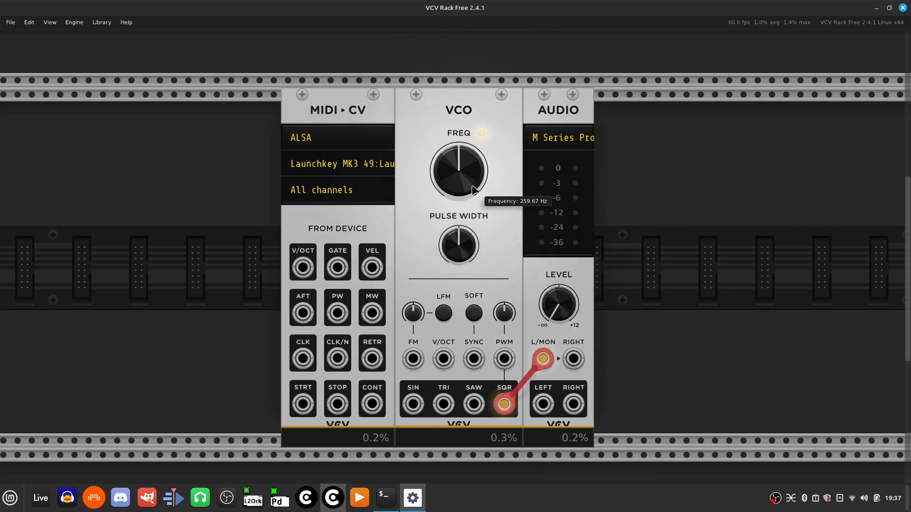
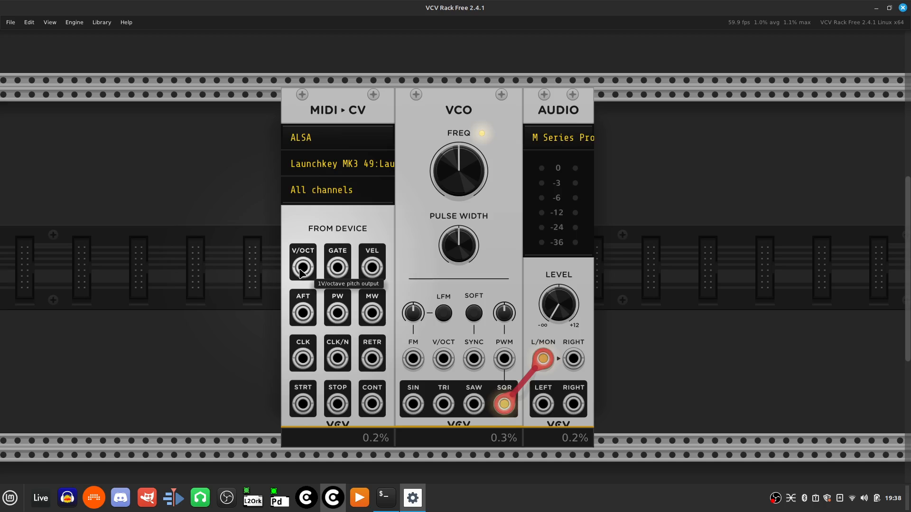
# Patch MIDI-CV's V/OCT output to the VCO's V/OCT input, briefly raising the Audio level to hear the played pitches.
pyautogui.moveTo(300, 272); pyautogui.dragTo(448, 359)
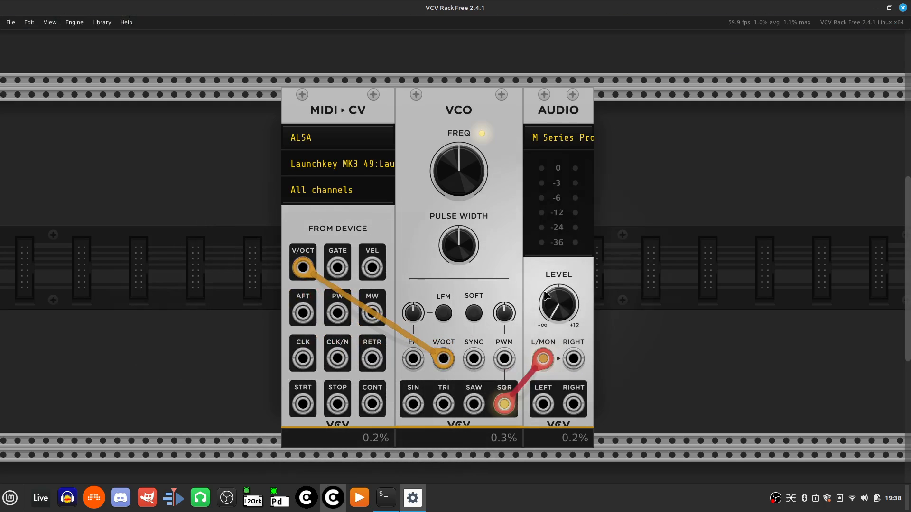
pyautogui.moveTo(540, 311)
pyautogui.mouseDown()
pyautogui.moveTo(540, 341)
pyautogui.moveTo(556, 318)
pyautogui.mouseUp()
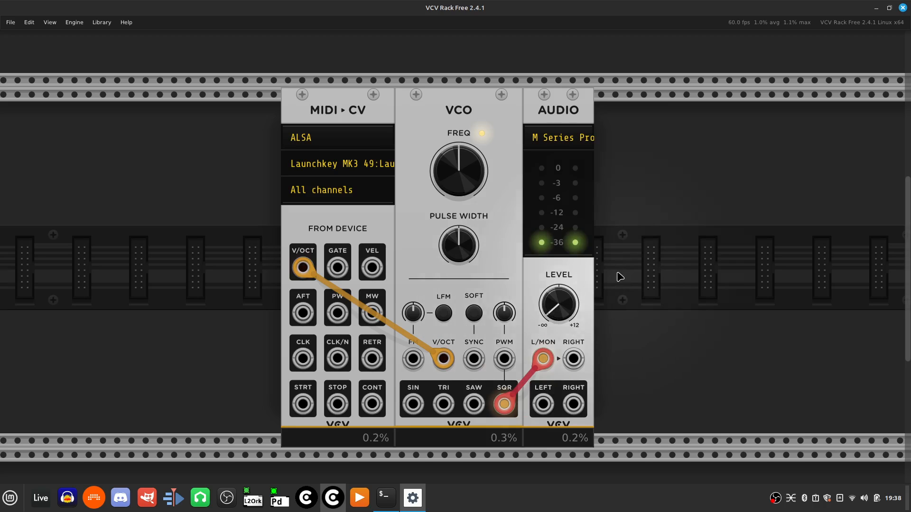
pyautogui.moveTo(559, 305); pyautogui.dragTo(559, 332)
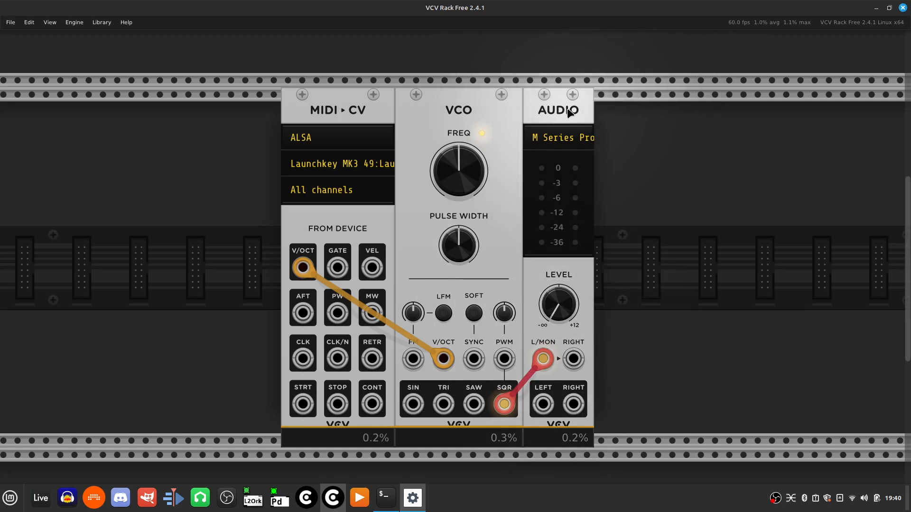
# Move the Audio module away from the VCO along the same row, leaving a wide gap between them.
pyautogui.moveTo(568, 103); pyautogui.dragTo(730, 92)
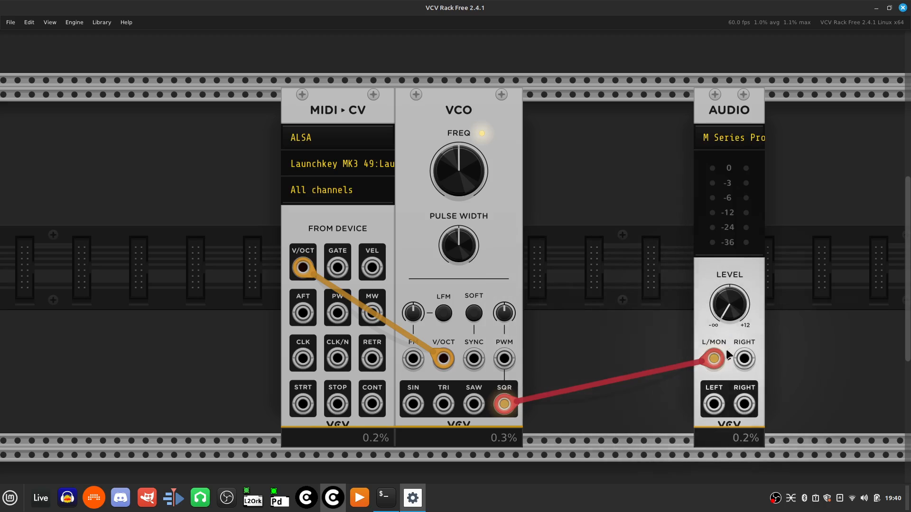
# Disconnect the VCO's square output from the Audio module and add an ADSR EG module directly beside the VCO.
pyautogui.moveTo(714, 361); pyautogui.dragTo(559, 445)
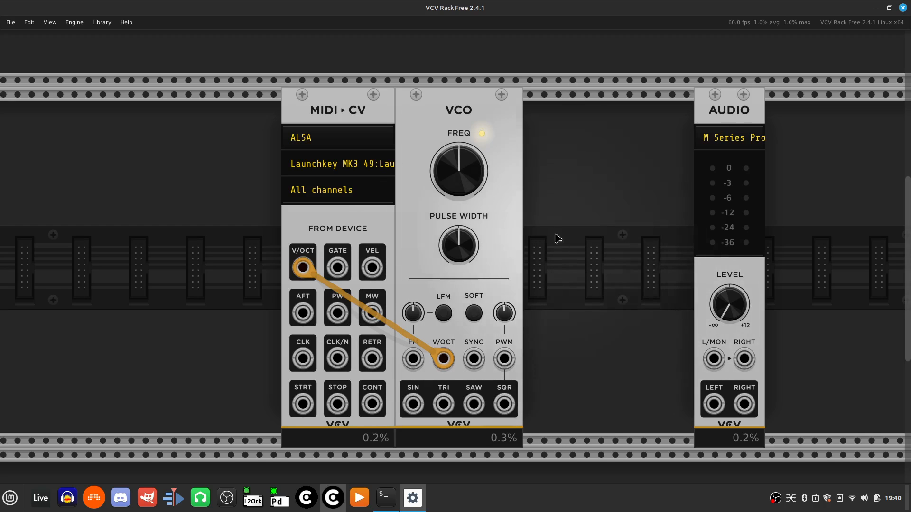
pyautogui.rightClick(553, 190)
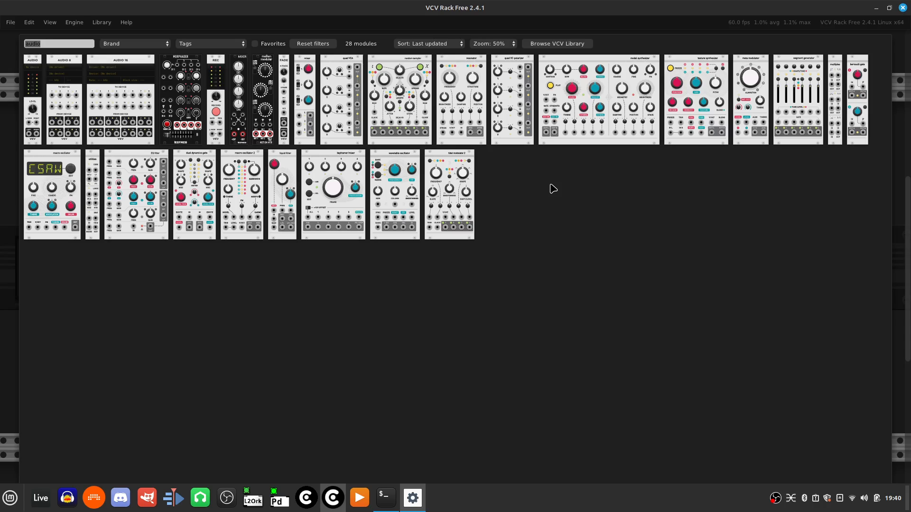
pyautogui.press('BackSpace')
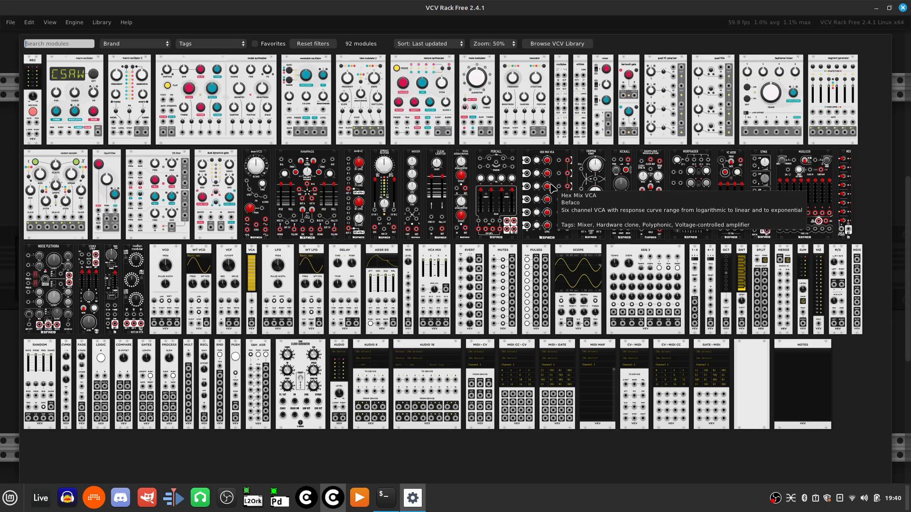
pyautogui.write('eg')
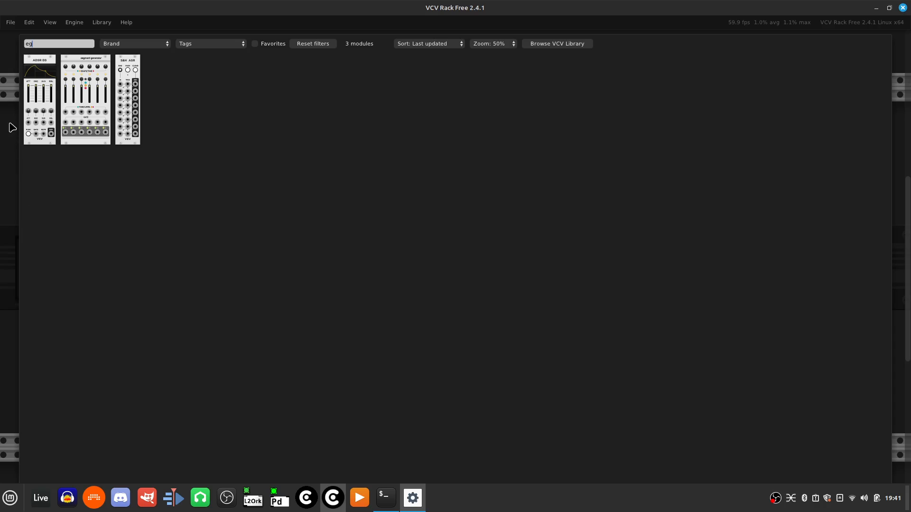
pyautogui.moveTo(31, 112)
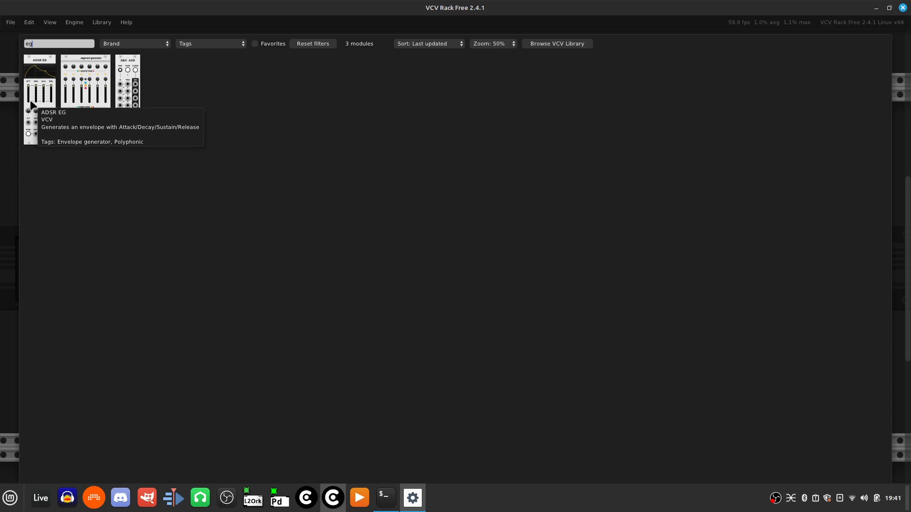
pyautogui.click(30, 104)
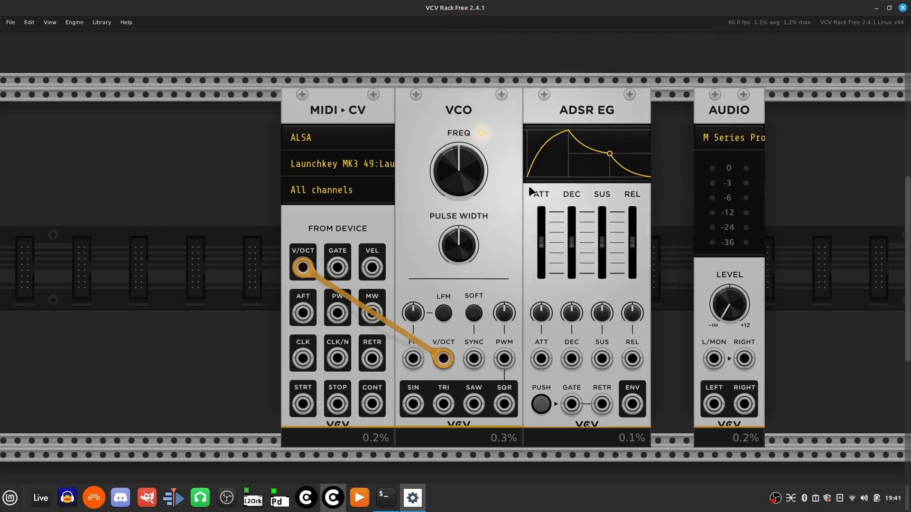
# Add the VCV VCA module in the gap between the ADSR EG and Audio modules.
pyautogui.moveTo(484, 177)
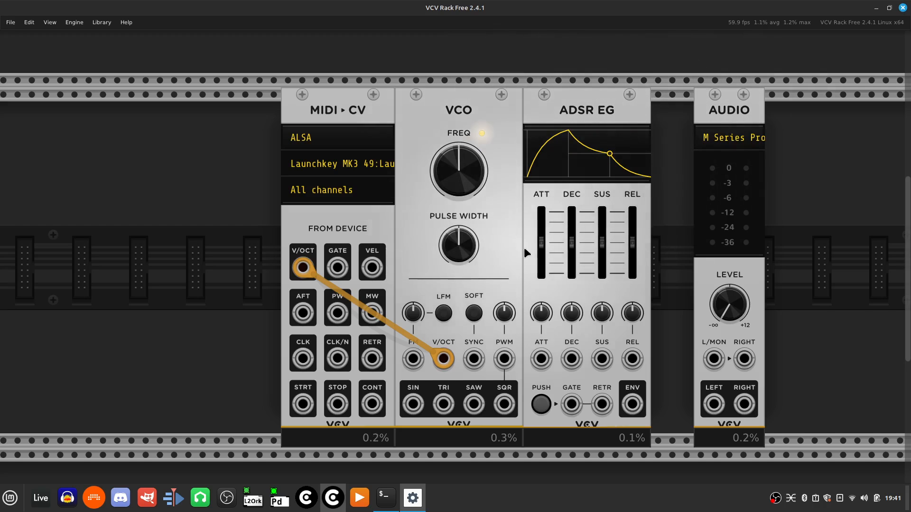
pyautogui.moveTo(575, 256)
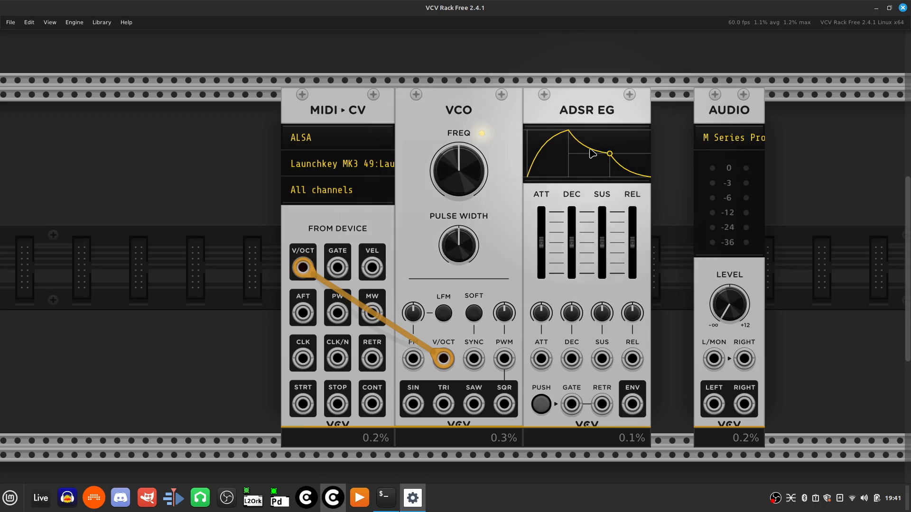
pyautogui.rightClick(672, 260)
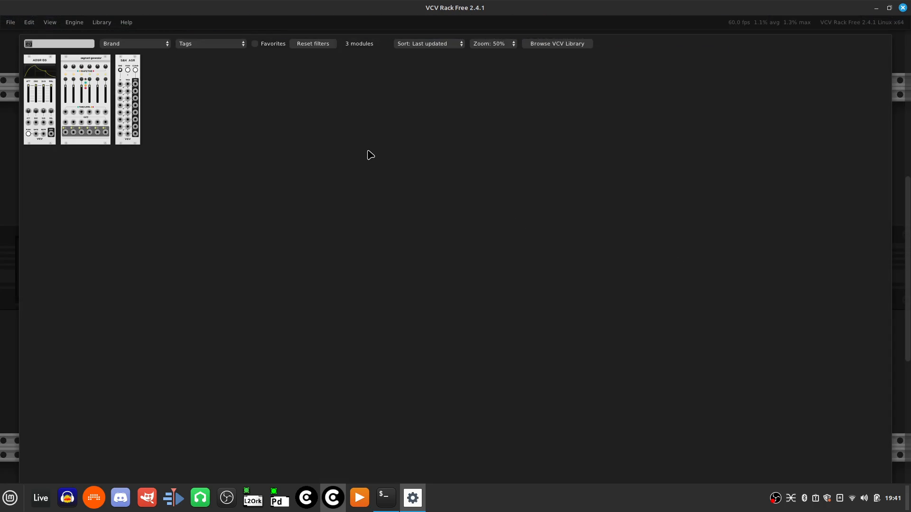
pyautogui.press('BackSpace')
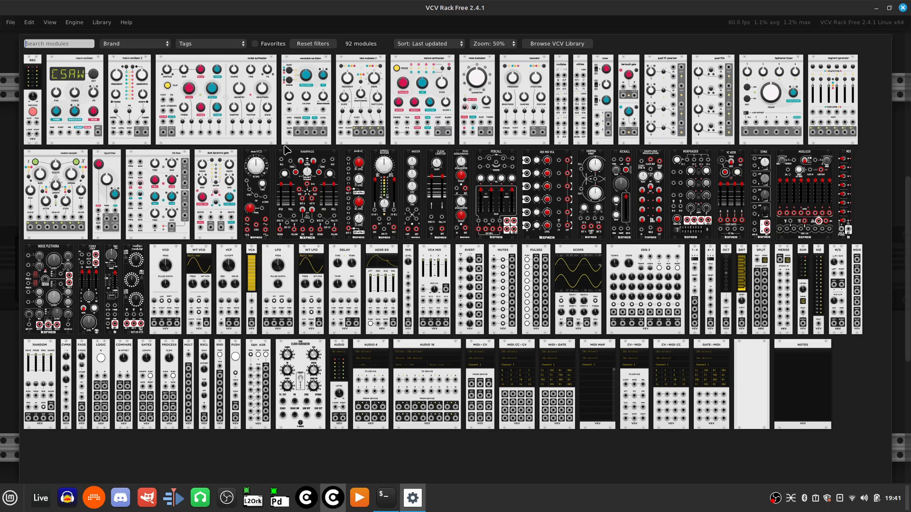
pyautogui.write('vca')
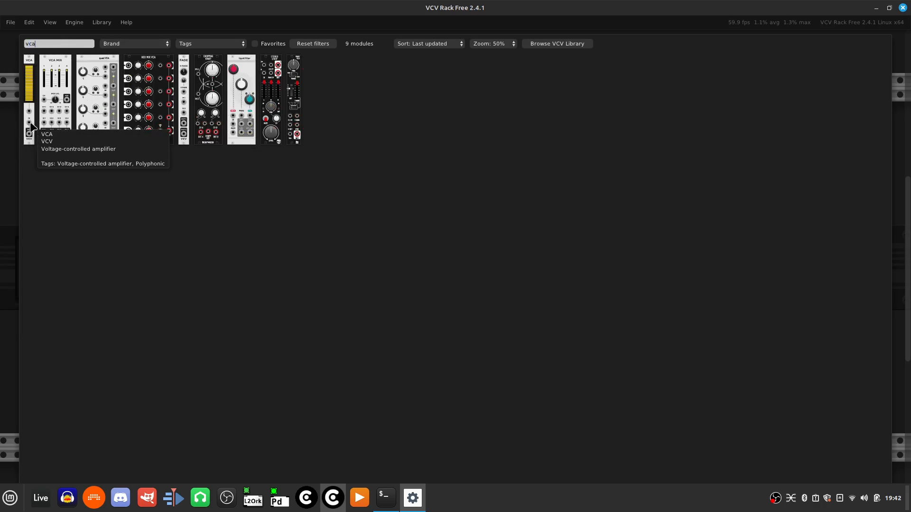
pyautogui.press('Escape')
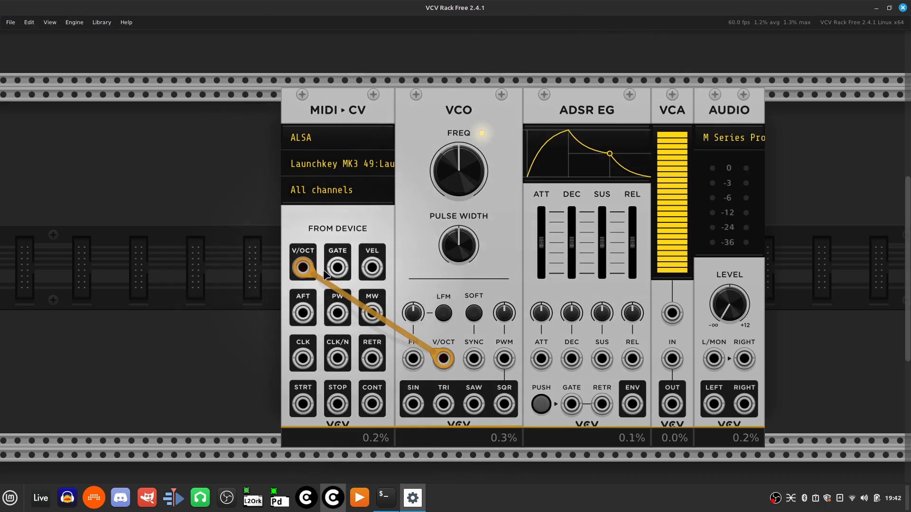
# Patch MIDI-CV's GATE output to the ADSR EG's GATE input, undoing an accidental move of the MIDI-CV module.
pyautogui.moveTo(334, 268); pyautogui.dragTo(509, 360)
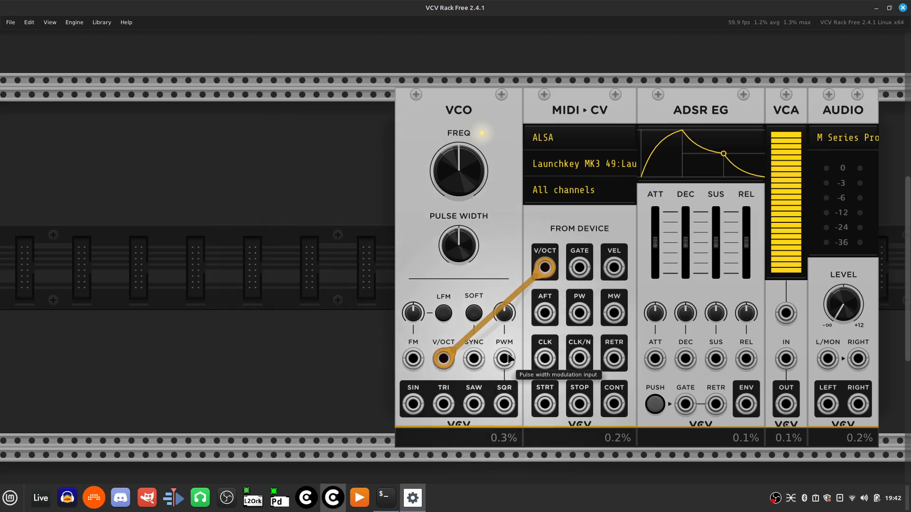
pyautogui.hotkey('ctrl', 'z')
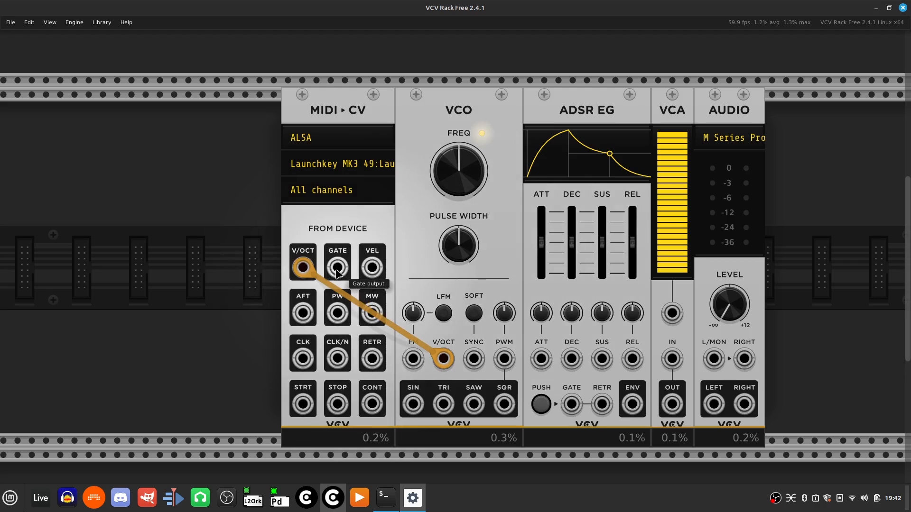
pyautogui.moveTo(336, 270); pyautogui.dragTo(573, 405)
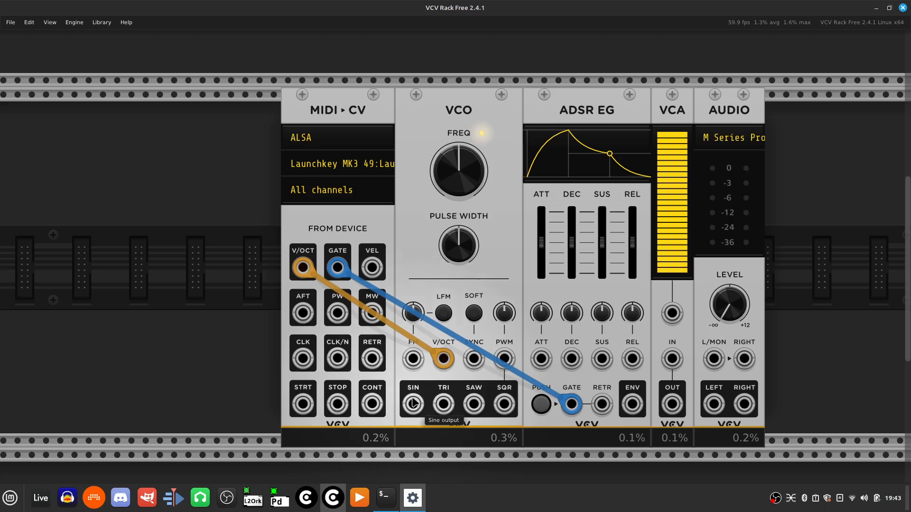
# Patch the VCO's sine output to the VCA's IN and the ADSR EG's ENV output to the VCA's level CV input.
pyautogui.moveTo(413, 404); pyautogui.dragTo(675, 360)
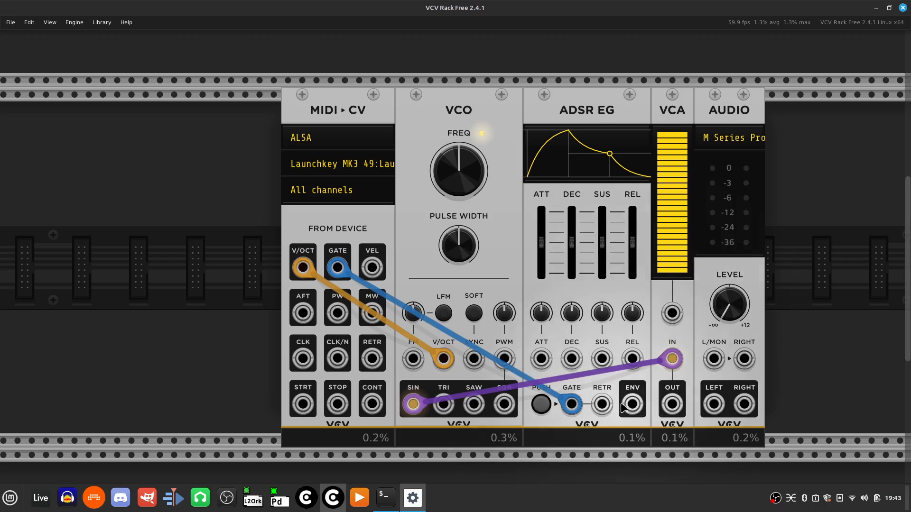
pyautogui.moveTo(634, 408); pyautogui.dragTo(672, 314)
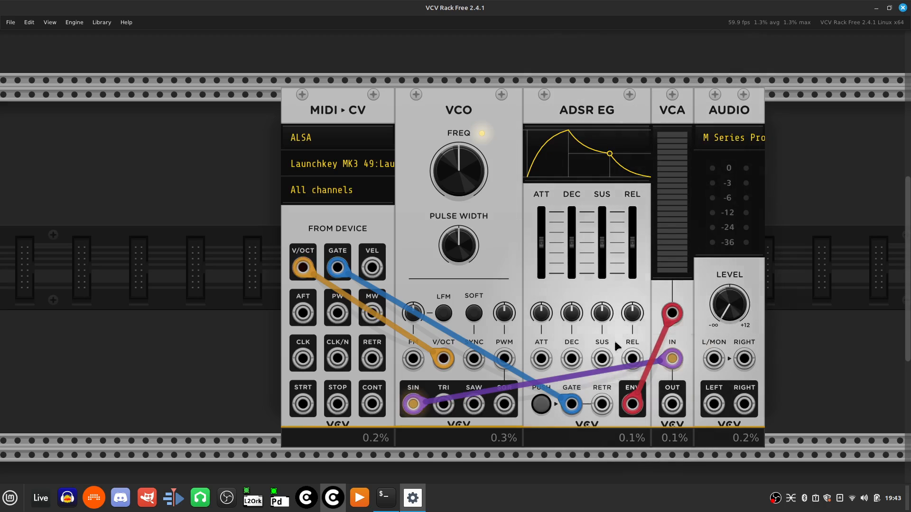
# Patch the VCA's OUT to Audio's L/MON input and raise the Audio level to about its middle position.
pyautogui.moveTo(537, 239)
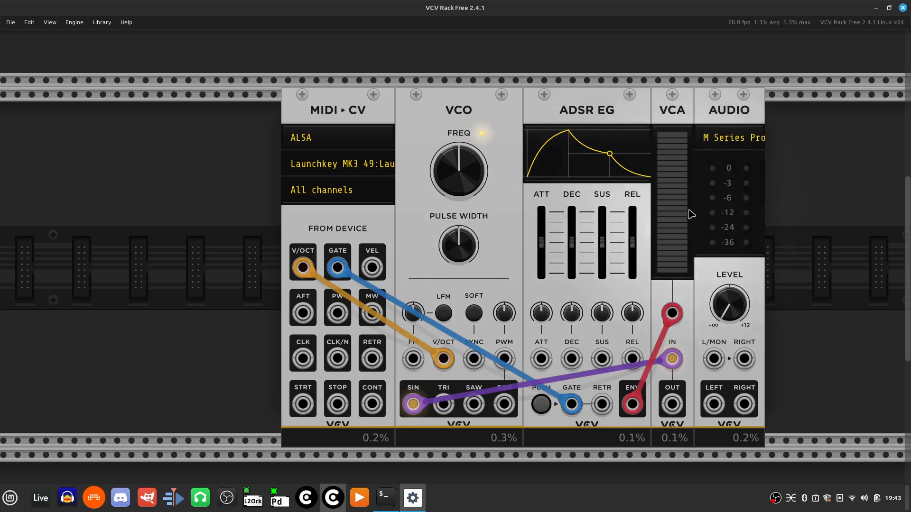
pyautogui.moveTo(686, 260)
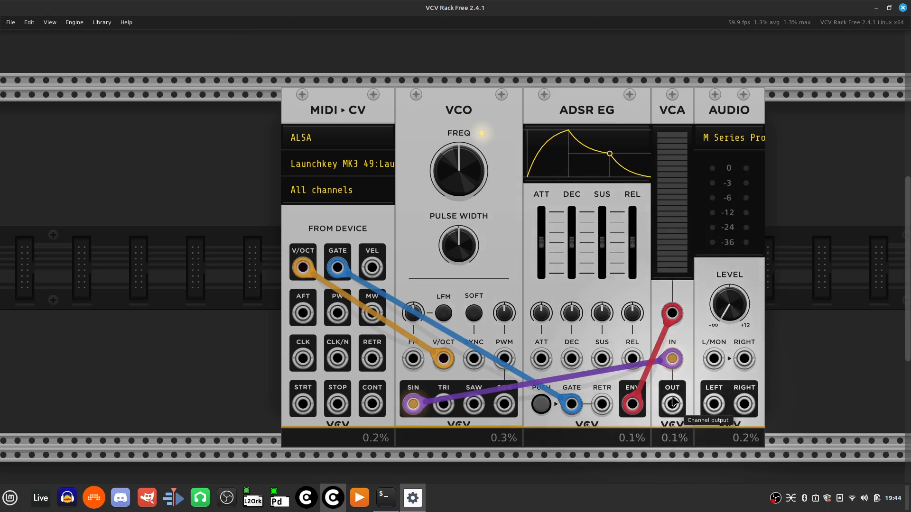
pyautogui.moveTo(675, 399); pyautogui.dragTo(718, 361)
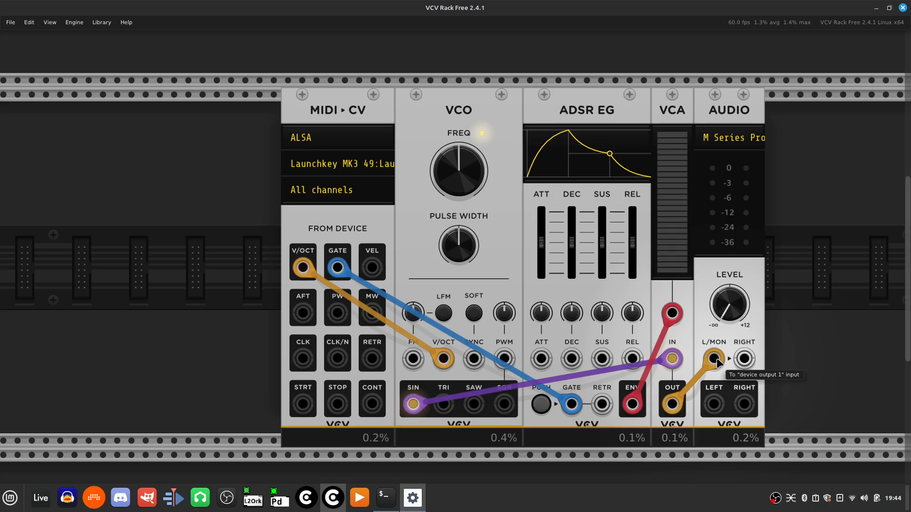
pyautogui.moveTo(729, 304)
pyautogui.mouseDown()
pyautogui.moveTo(729, 328)
pyautogui.moveTo(729, 302)
pyautogui.mouseUp()
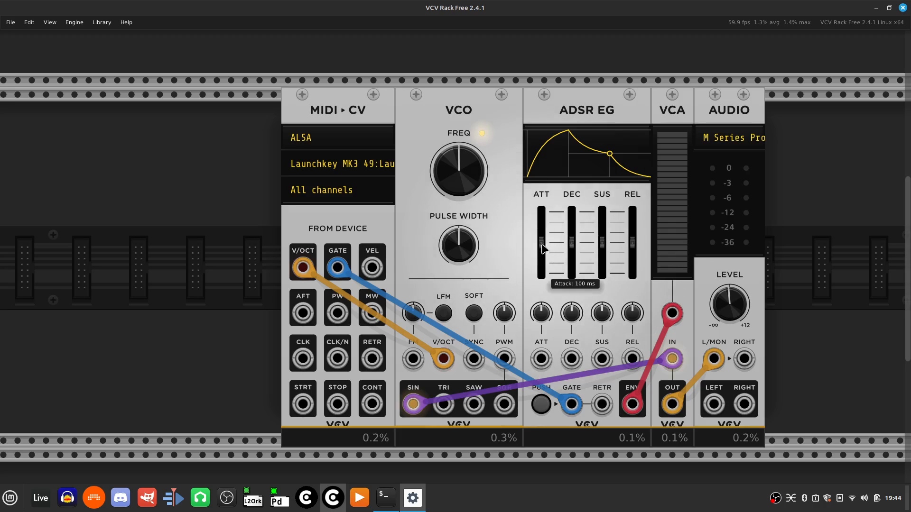
# Shorten the ADSR EG's attack and decay to below 100 ms and lower its sustain to 31%.
pyautogui.moveTo(542, 243); pyautogui.dragTo(541, 259)
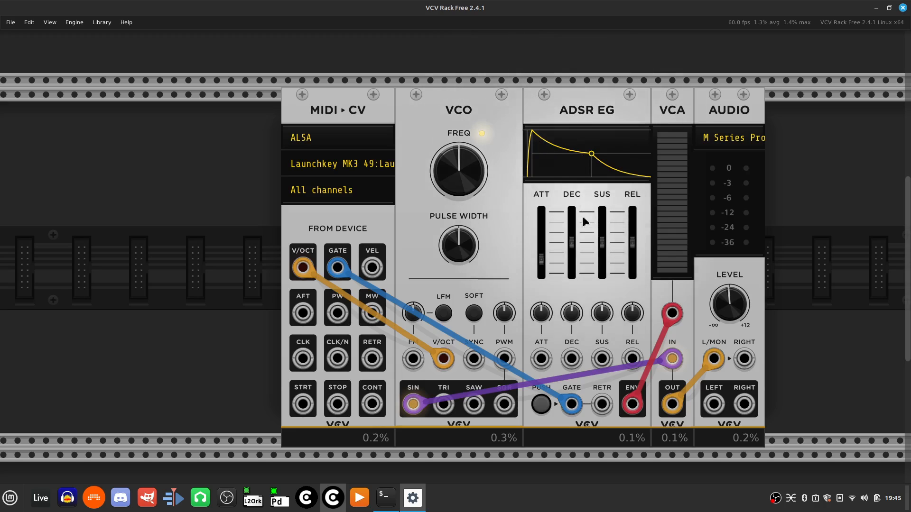
pyautogui.moveTo(546, 260)
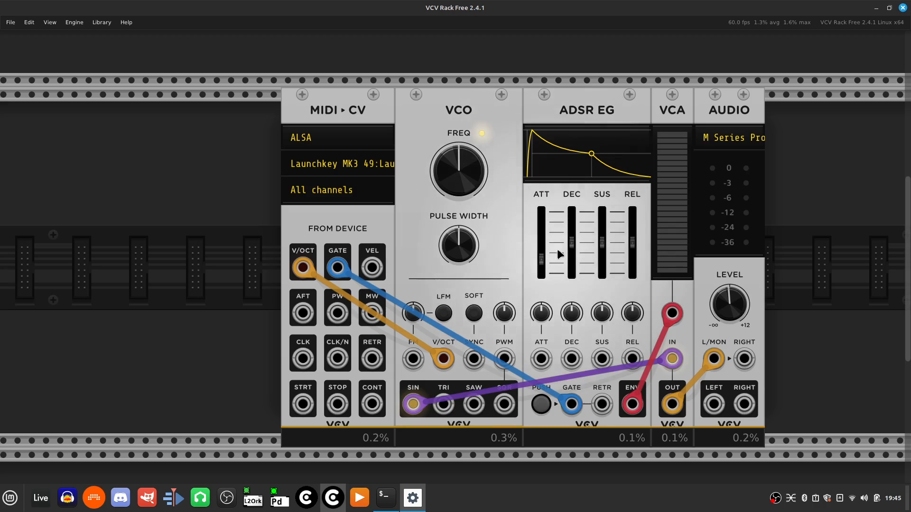
pyautogui.moveTo(572, 247)
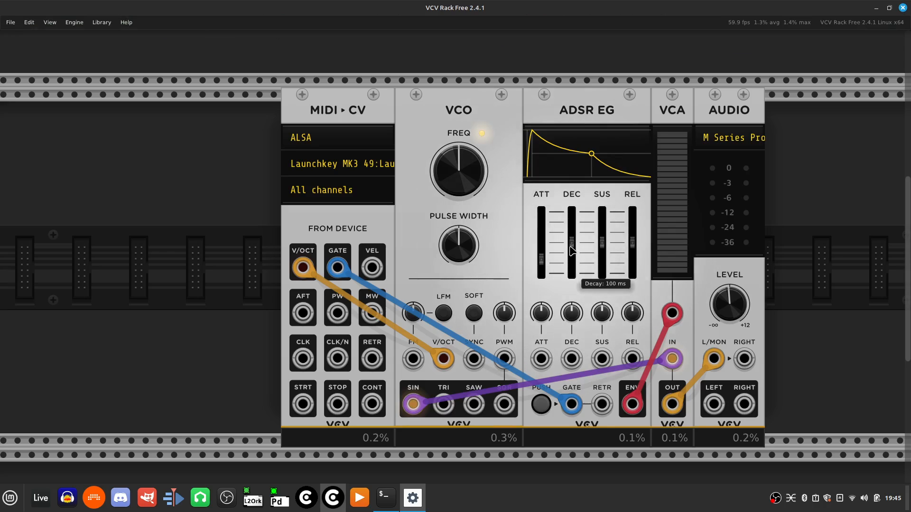
pyautogui.moveTo(571, 248); pyautogui.dragTo(571, 260)
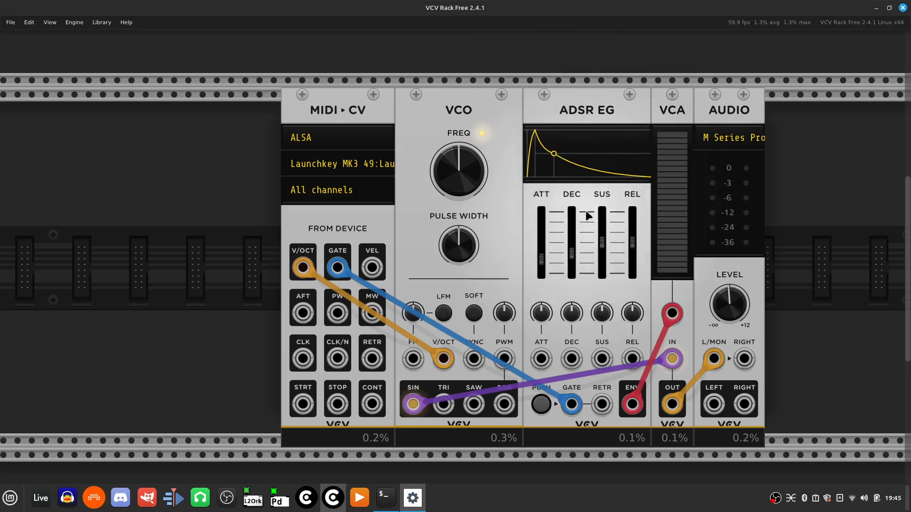
pyautogui.moveTo(602, 246)
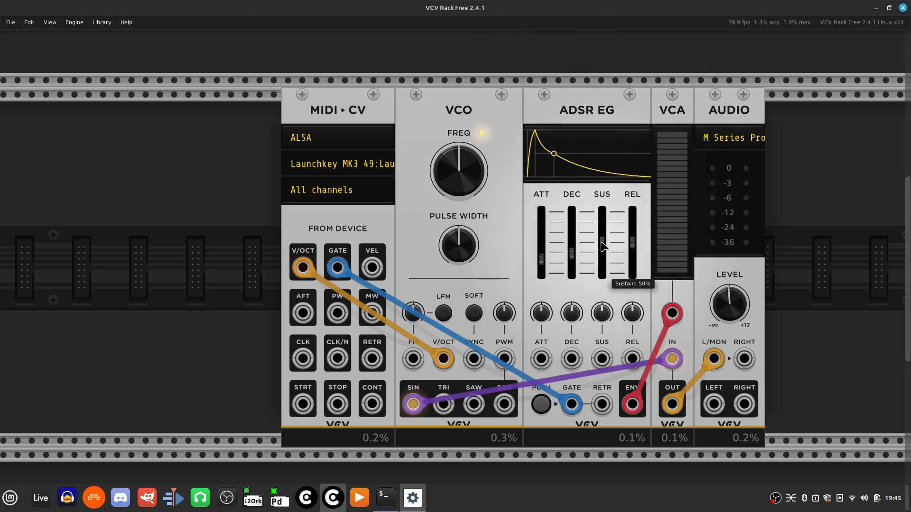
pyautogui.moveTo(601, 243); pyautogui.dragTo(602, 255)
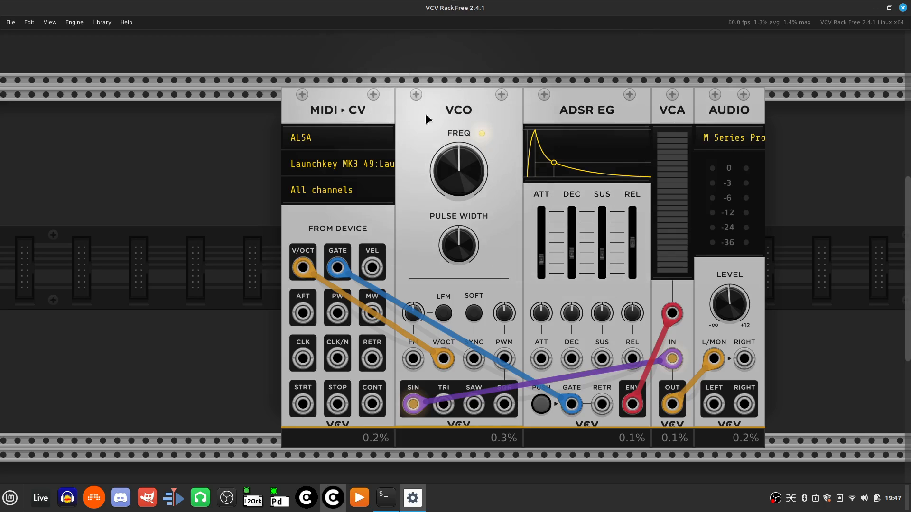
# Try the ADSR EG's release at 1 ms, lengthen it to slightly below mid-travel, and raise the sustain above its midpoint.
pyautogui.moveTo(470, 242)
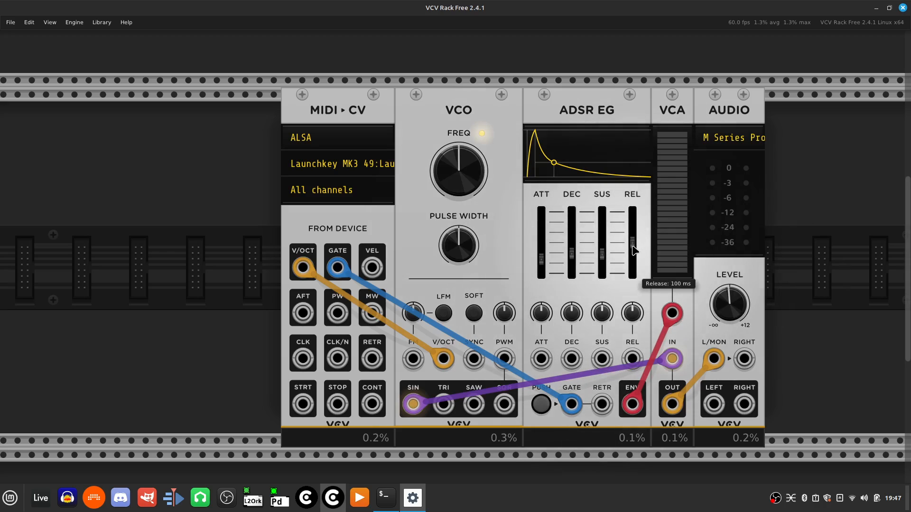
pyautogui.moveTo(631, 246); pyautogui.dragTo(631, 274)
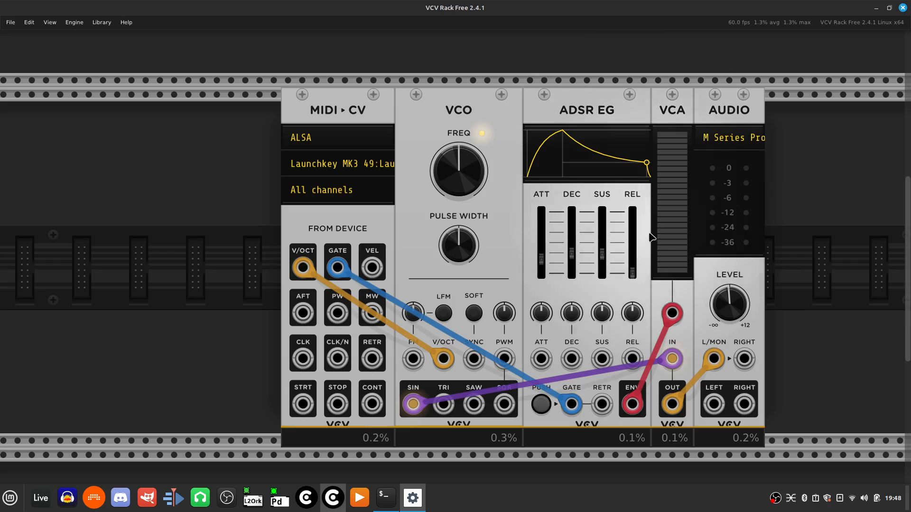
pyautogui.moveTo(630, 269)
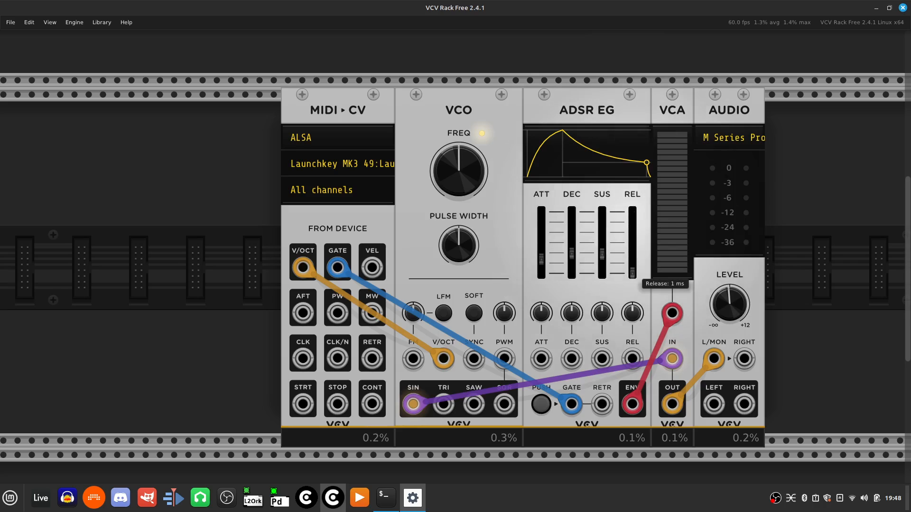
pyautogui.moveTo(632, 273); pyautogui.dragTo(632, 248)
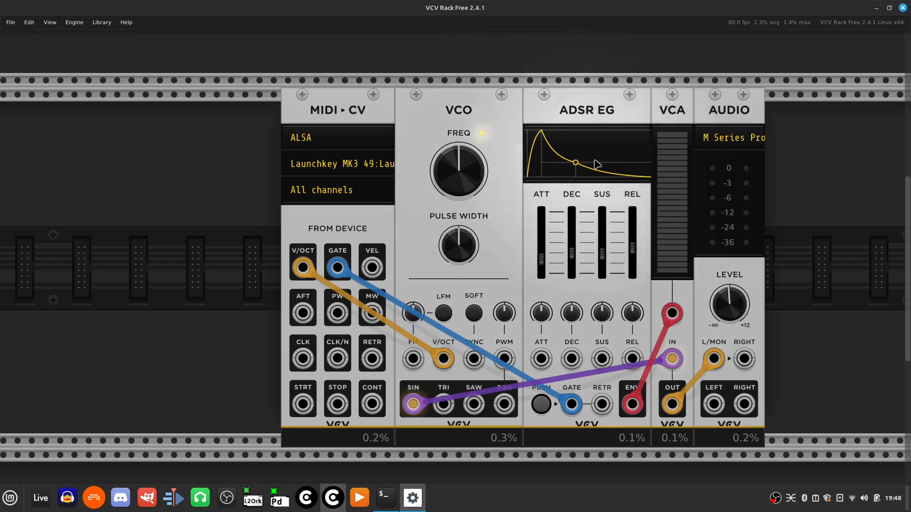
pyautogui.moveTo(626, 269)
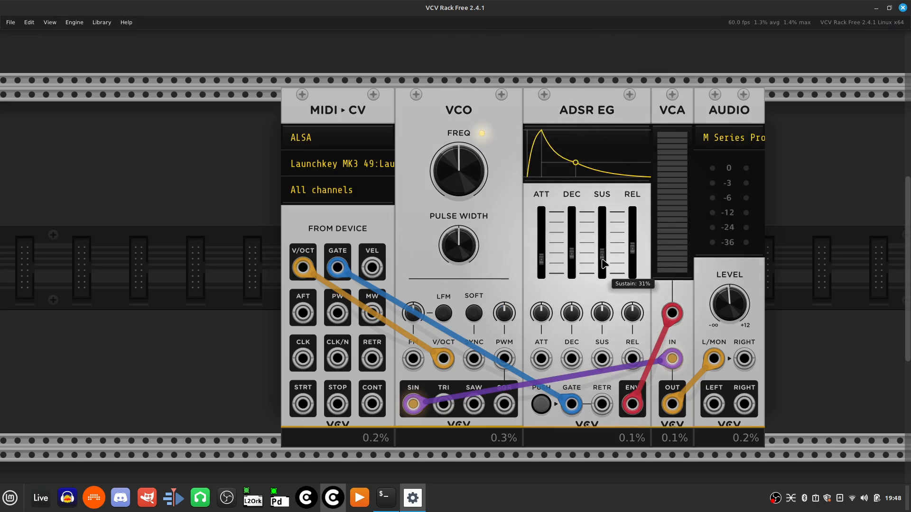
pyautogui.moveTo(602, 260); pyautogui.dragTo(602, 239)
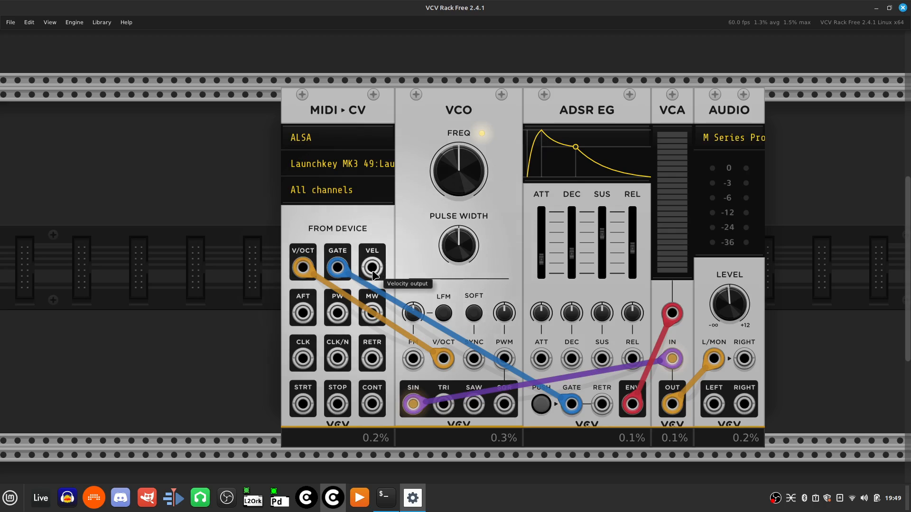
# Patch MIDI-CV's VEL output to the ADSR EG's attack CV input.
pyautogui.moveTo(372, 272)
pyautogui.mouseDown()
pyautogui.moveTo(382, 269)
pyautogui.moveTo(372, 269)
pyautogui.mouseUp()
pyautogui.moveTo(372, 268); pyautogui.dragTo(520, 286)
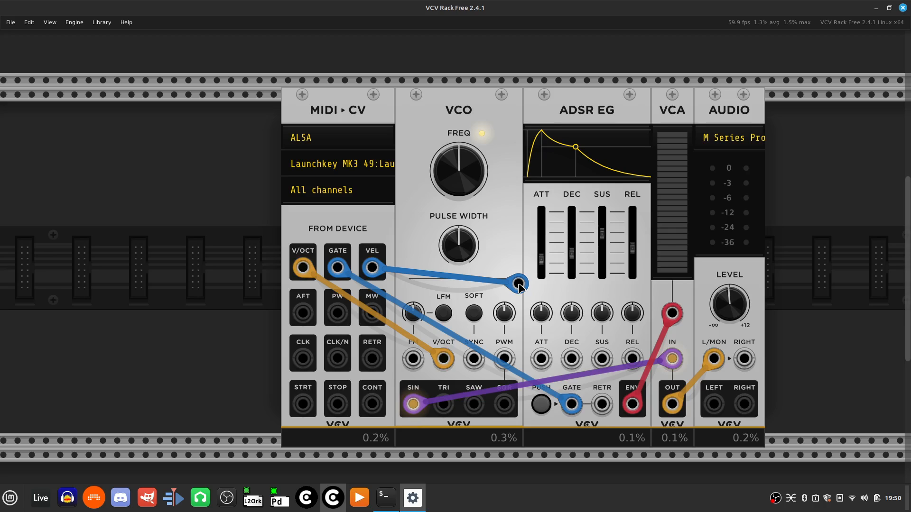
pyautogui.moveTo(519, 284); pyautogui.dragTo(547, 352)
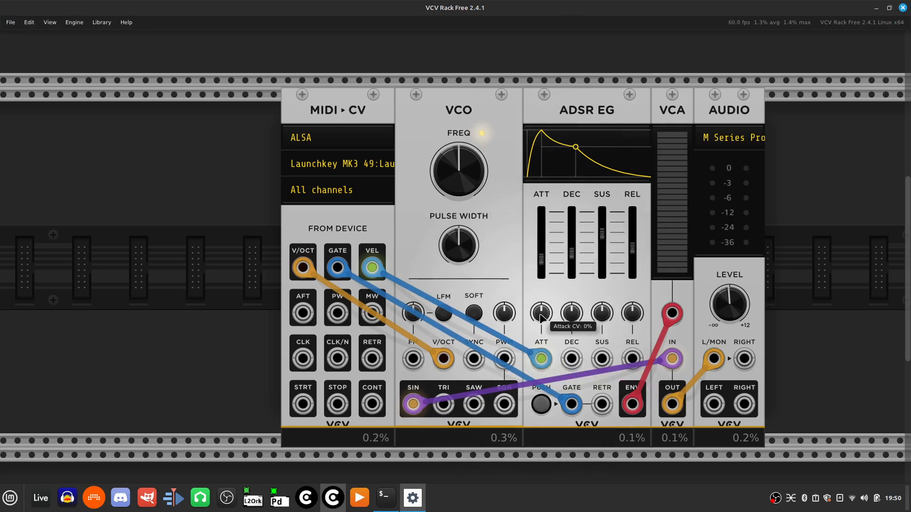
# Try positive and strongly negative attack CV amounts on the ADSR EG, then settle on an amount slightly below zero.
pyautogui.moveTo(540, 314); pyautogui.dragTo(541, 278)
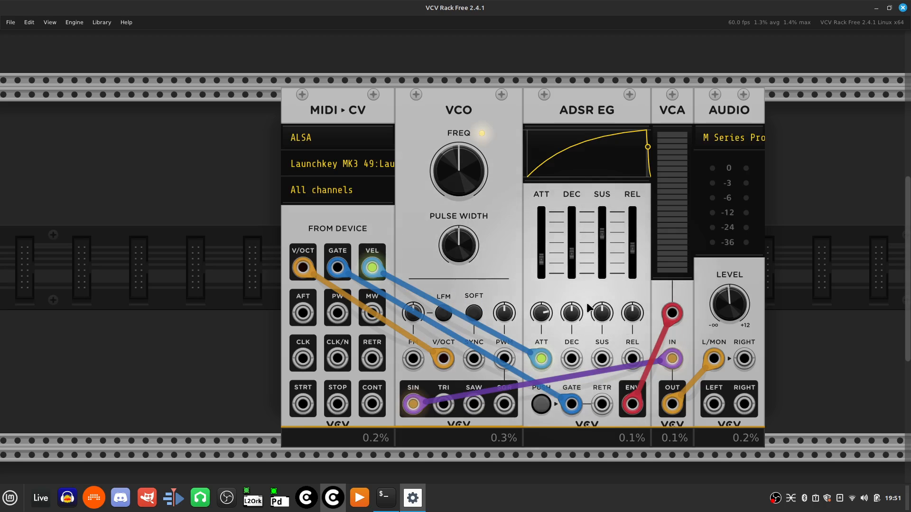
pyautogui.moveTo(549, 312)
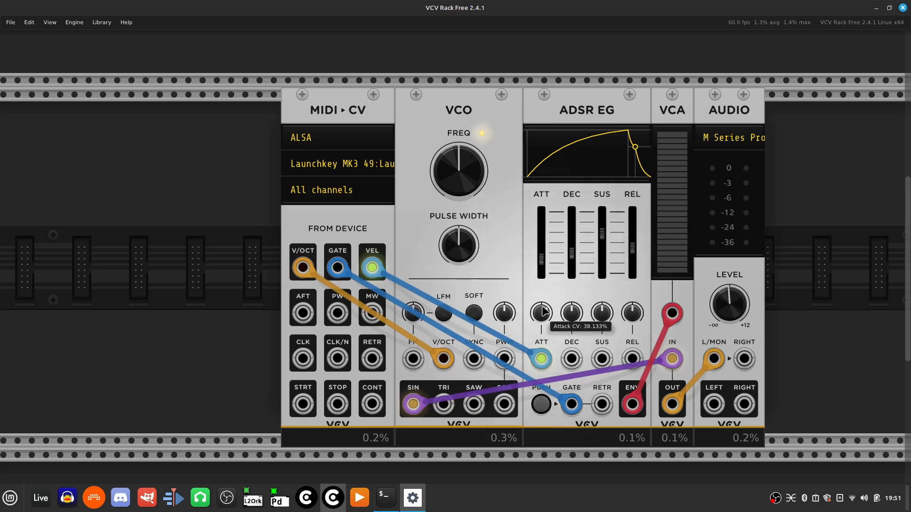
pyautogui.moveTo(541, 312); pyautogui.dragTo(541, 372)
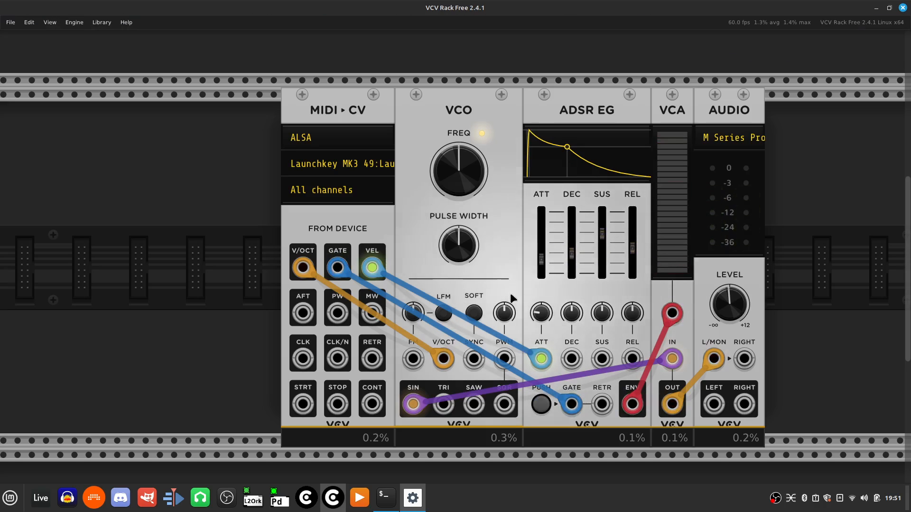
pyautogui.moveTo(543, 313)
pyautogui.moveTo(543, 313); pyautogui.dragTo(543, 300)
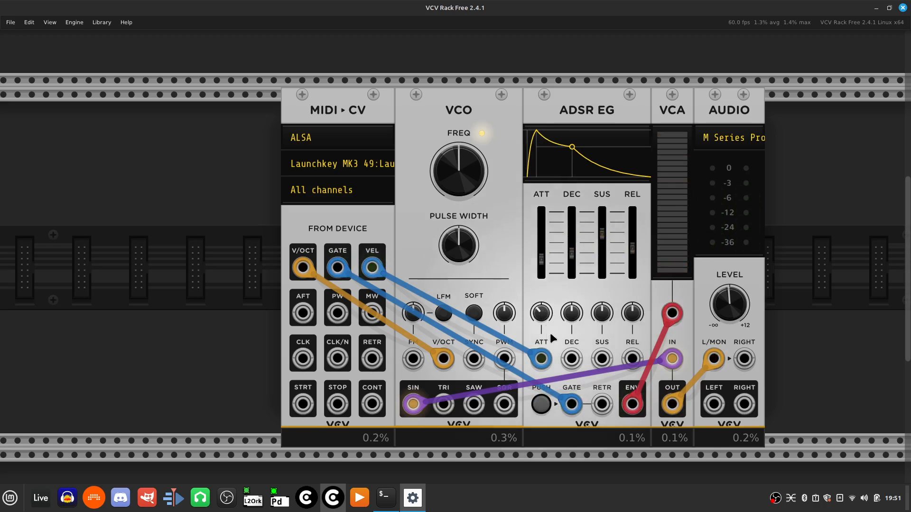
pyautogui.moveTo(539, 322); pyautogui.dragTo(542, 315)
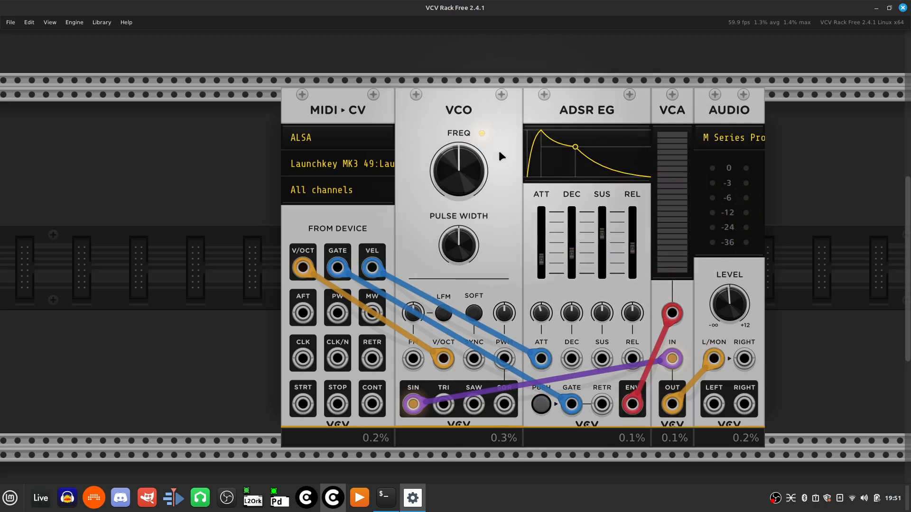
# Raise the ADSR EG's attack to about mid-travel, 105.68 ms, and set its attack CV amount to -17.6%.
pyautogui.moveTo(548, 257)
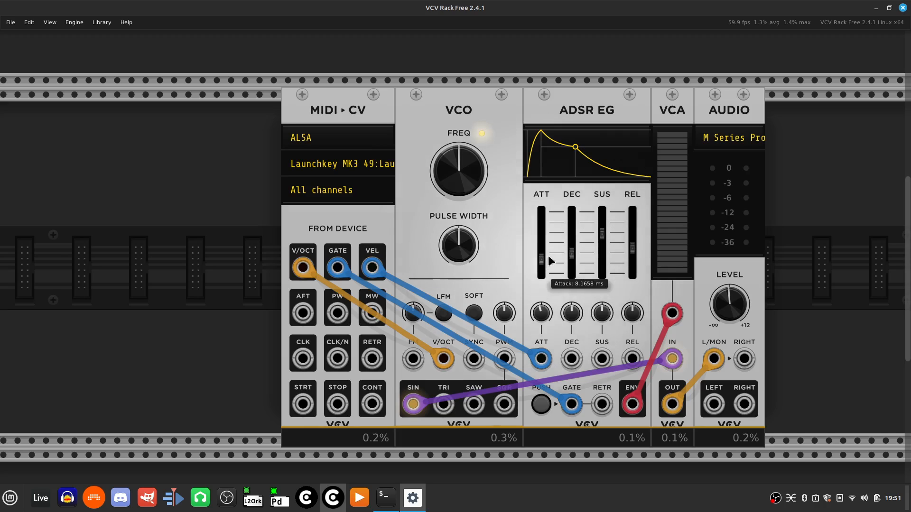
pyautogui.moveTo(541, 261); pyautogui.dragTo(541, 245)
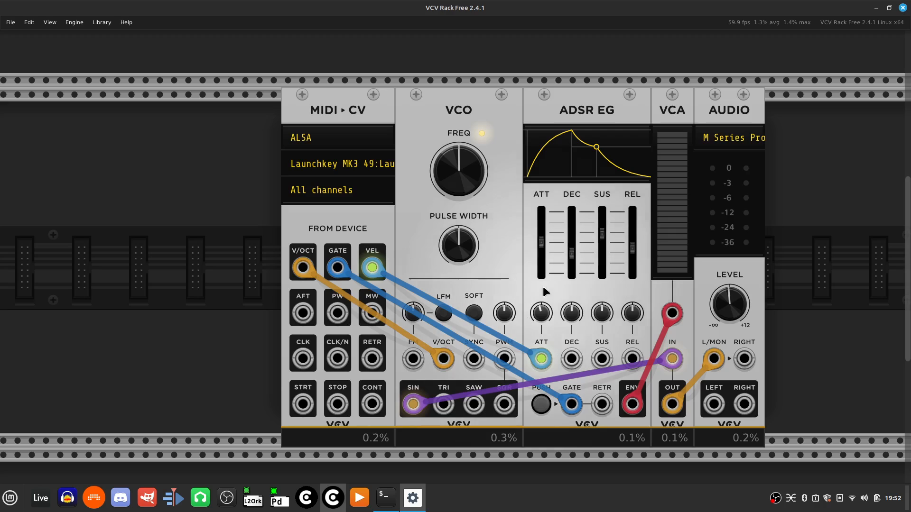
pyautogui.moveTo(546, 325); pyautogui.dragTo(546, 345)
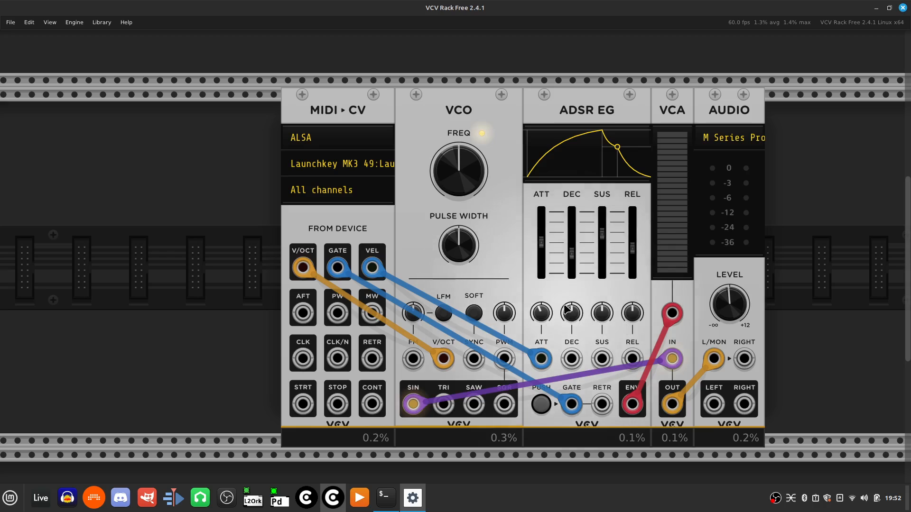
# Turn the ADSR EG's decay CV amount negative and patch its decay CV input to MIDI-CV's VEL output.
pyautogui.moveTo(571, 313); pyautogui.dragTo(571, 317)
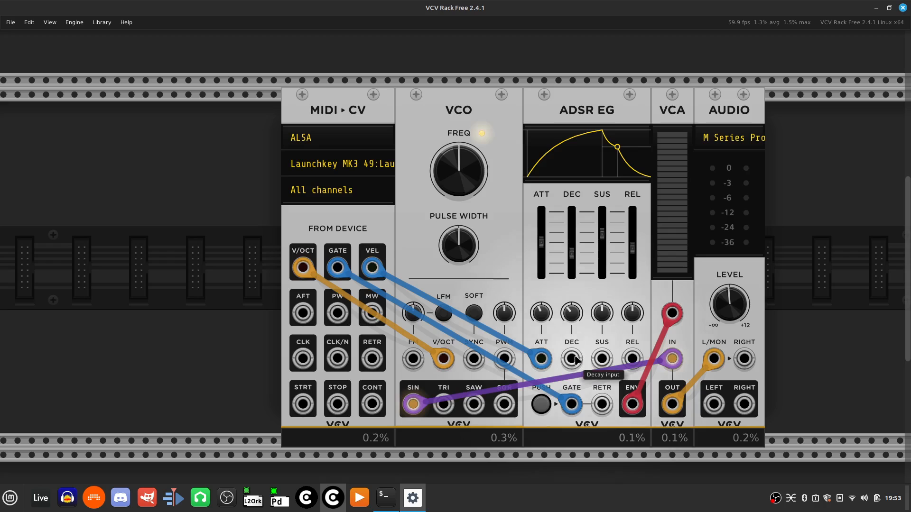
pyautogui.moveTo(576, 360); pyautogui.dragTo(554, 341)
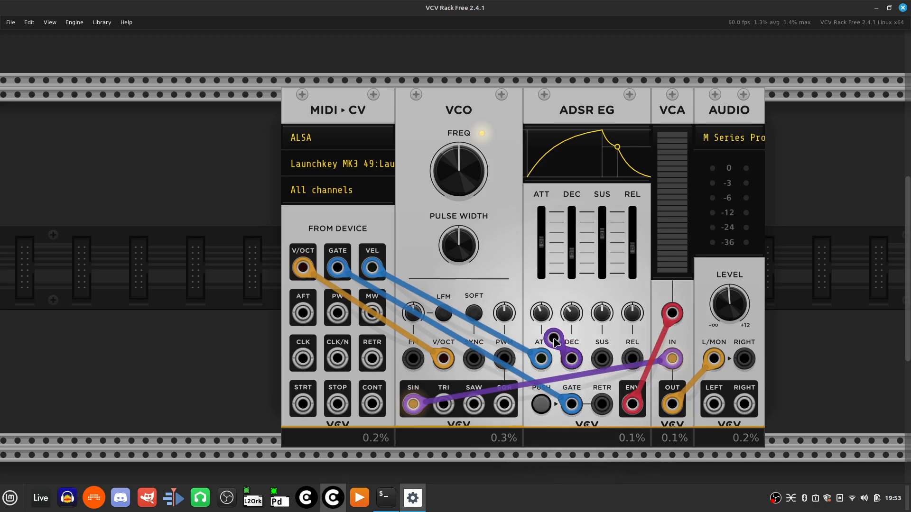
pyautogui.moveTo(555, 340); pyautogui.dragTo(375, 270)
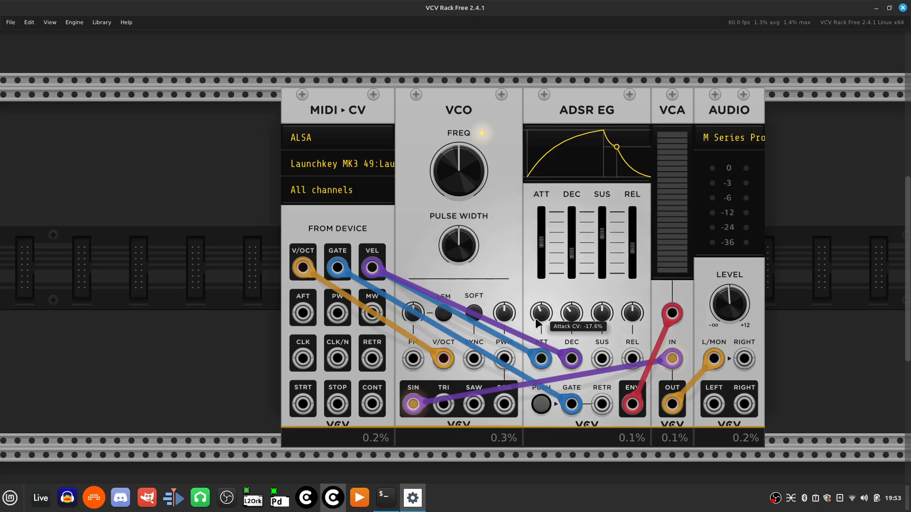
# Make the attack CV amount more negative, matching the decay CV amount, and raise the decay to about mid-travel.
pyautogui.moveTo(535, 319); pyautogui.dragTo(535, 348)
pyautogui.moveTo(565, 317); pyautogui.dragTo(564, 320)
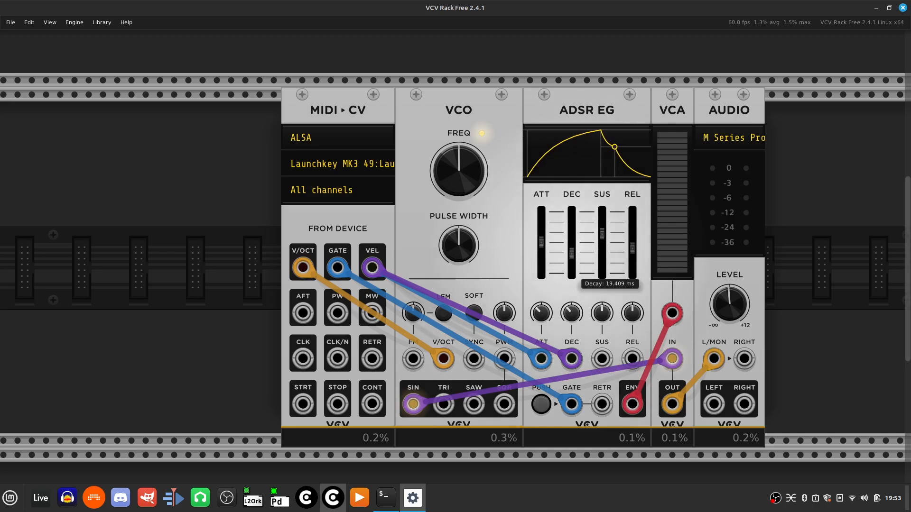
pyautogui.moveTo(571, 253); pyautogui.dragTo(571, 259)
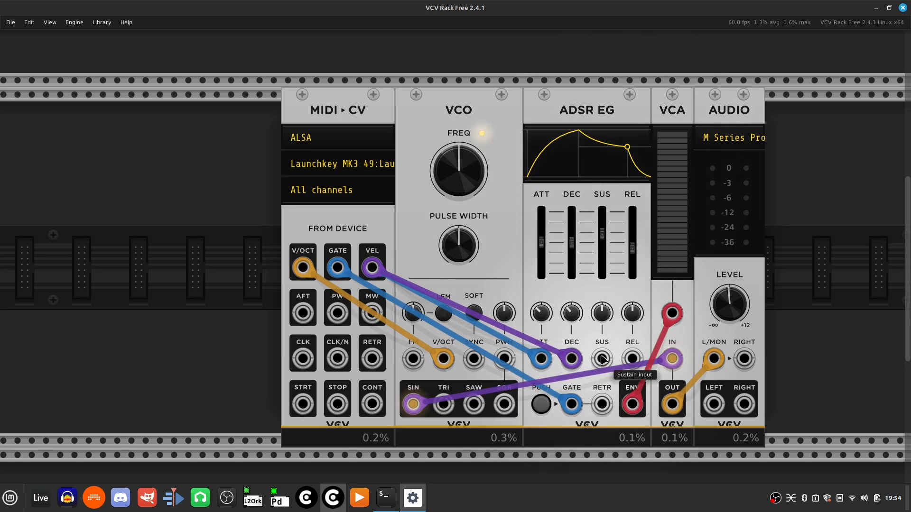
# Patch MIDI-CV's VEL output to the ADSR EG's sustain CV input and turn the sustain CV amount strongly positive.
pyautogui.moveTo(602, 359); pyautogui.dragTo(371, 268)
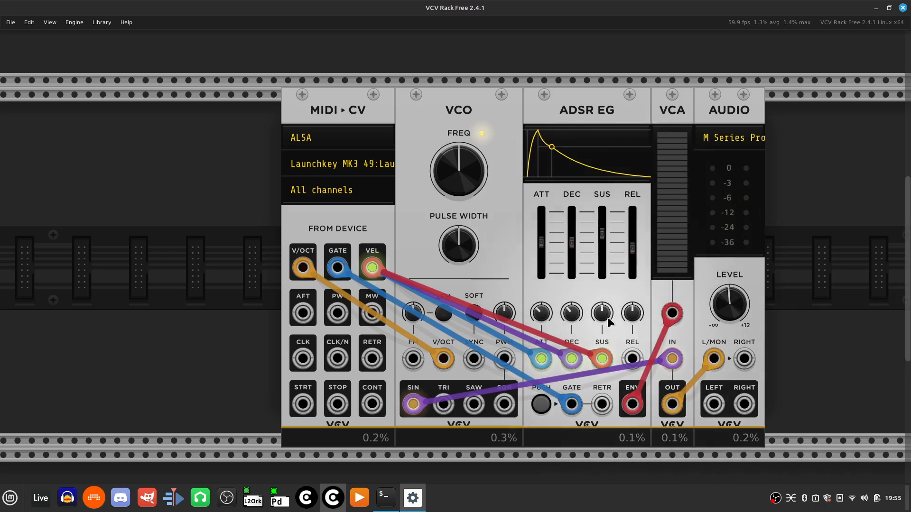
pyautogui.moveTo(606, 317)
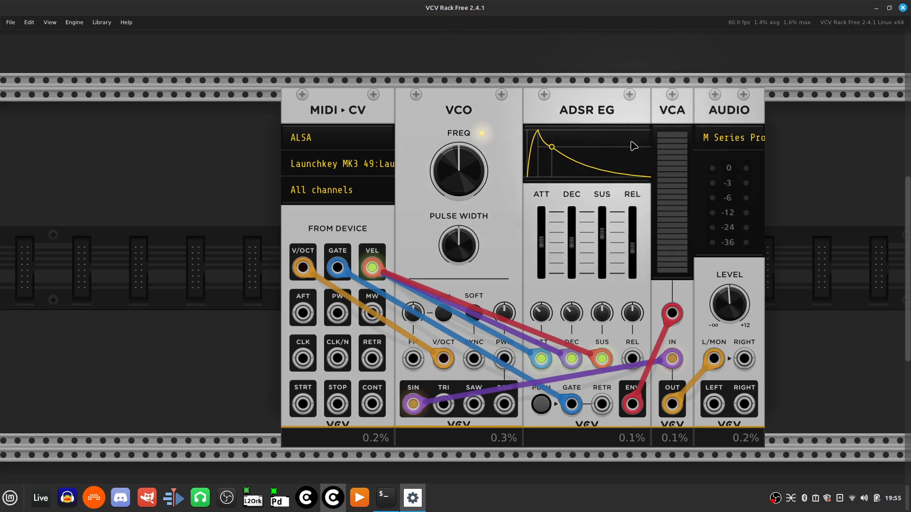
pyautogui.moveTo(566, 271)
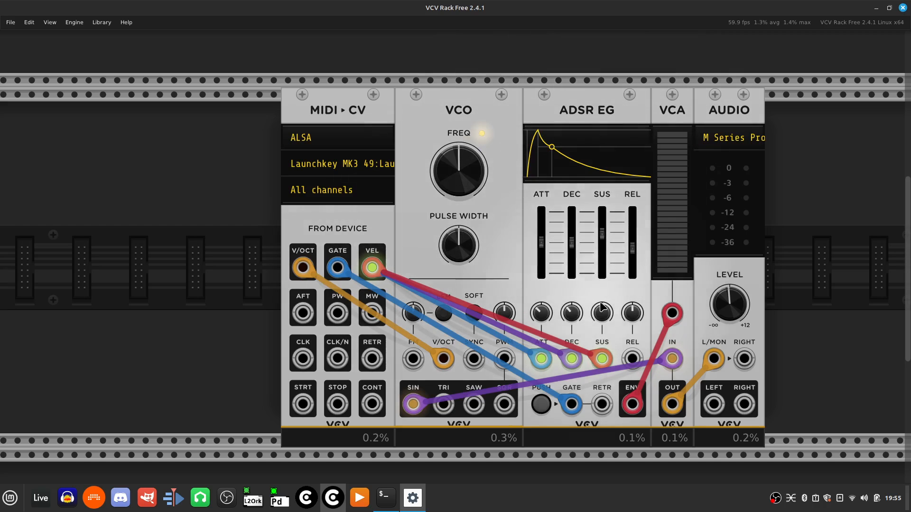
pyautogui.moveTo(601, 307); pyautogui.dragTo(601, 260)
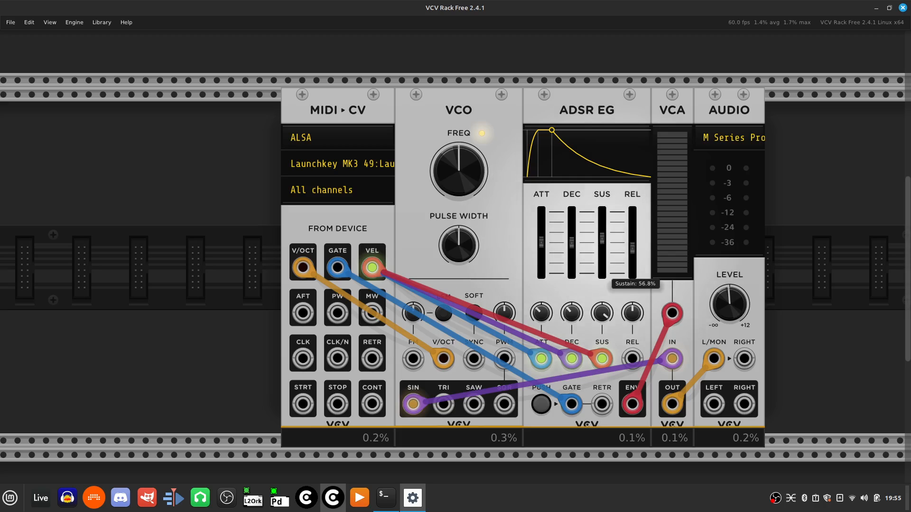
# Lower the ADSR EG's sustain close to its minimum, trying a smaller sustain CV amount before restoring a strongly positive one.
pyautogui.moveTo(601, 239); pyautogui.dragTo(601, 254)
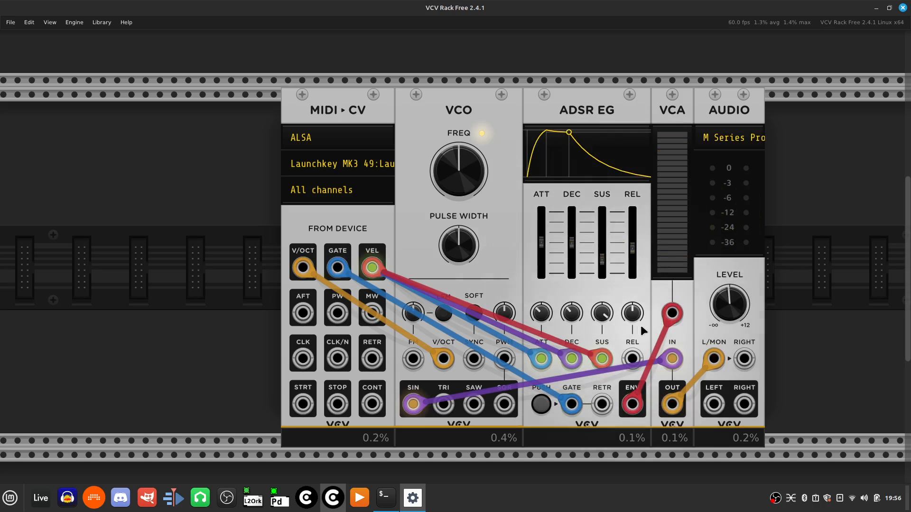
pyautogui.moveTo(601, 321)
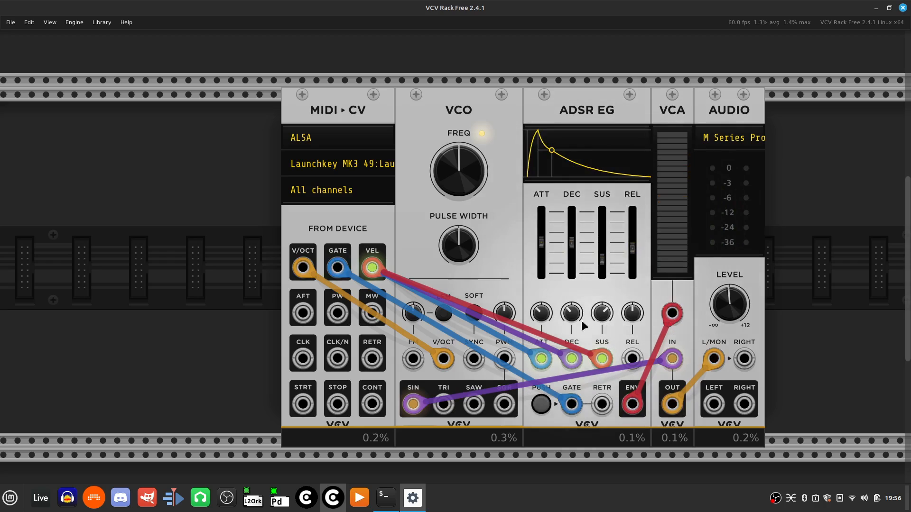
pyautogui.moveTo(600, 316); pyautogui.dragTo(600, 257)
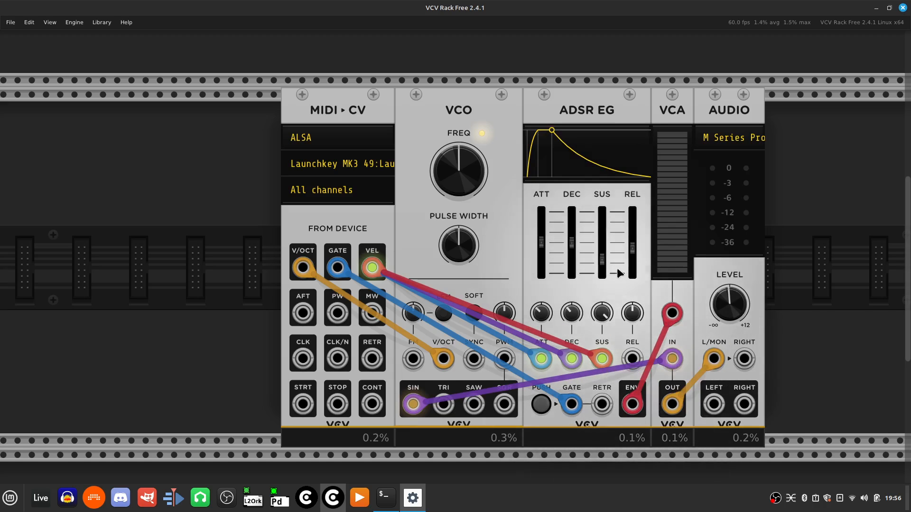
pyautogui.moveTo(612, 268)
pyautogui.moveTo(601, 257); pyautogui.dragTo(601, 271)
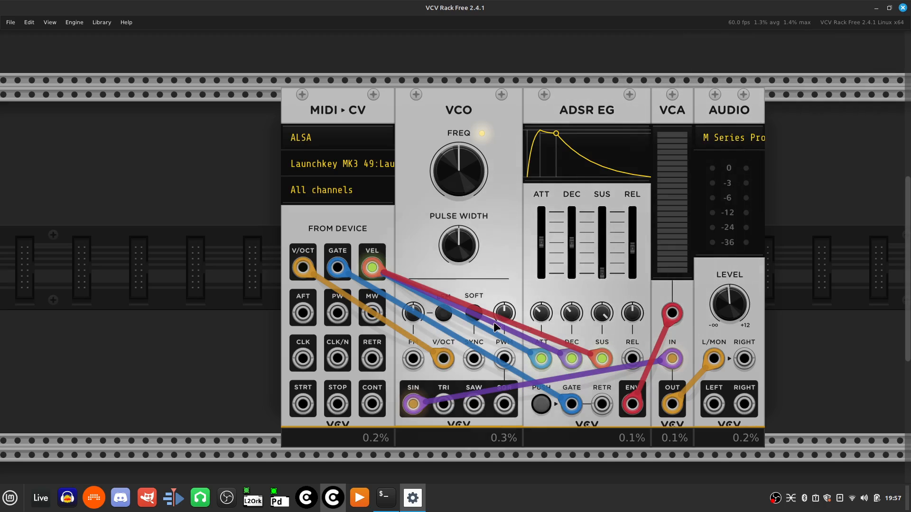
pyautogui.moveTo(534, 317); pyautogui.dragTo(535, 317)
pyautogui.moveTo(566, 312)
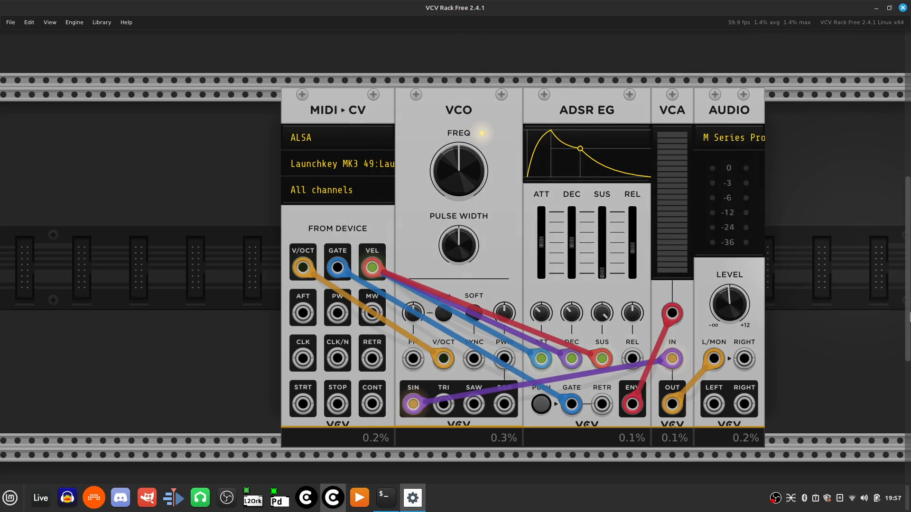
# Move the VCA input's source cable from the VCO's SIN output to TRI, then to SAW.
pyautogui.press('Right')
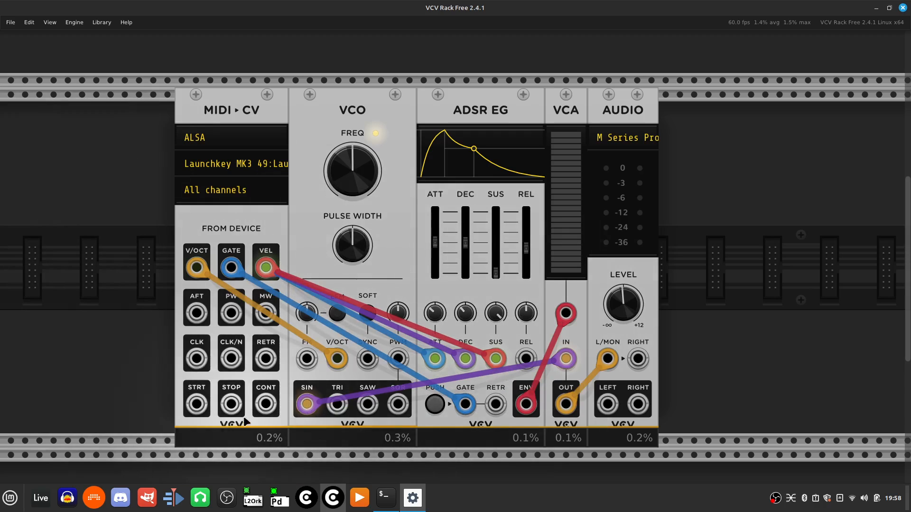
pyautogui.moveTo(306, 403); pyautogui.dragTo(335, 413)
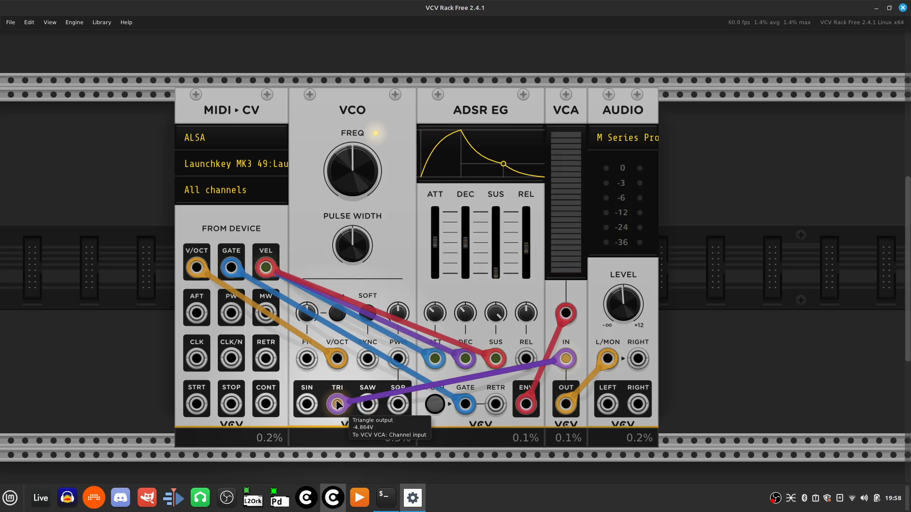
pyautogui.moveTo(337, 404); pyautogui.dragTo(364, 412)
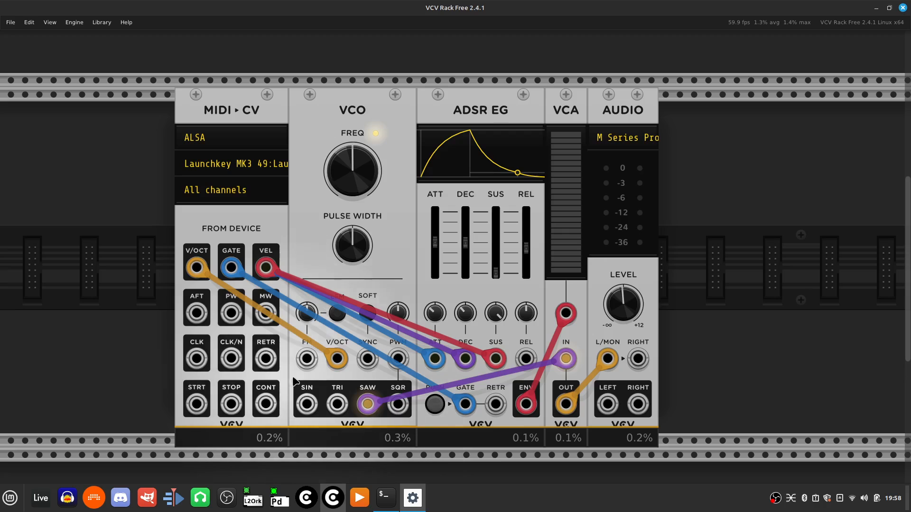
# Shorten the ADSR EG's attack to about 37 ms and reduce its decay to slightly below mid-travel.
pyautogui.moveTo(440, 258)
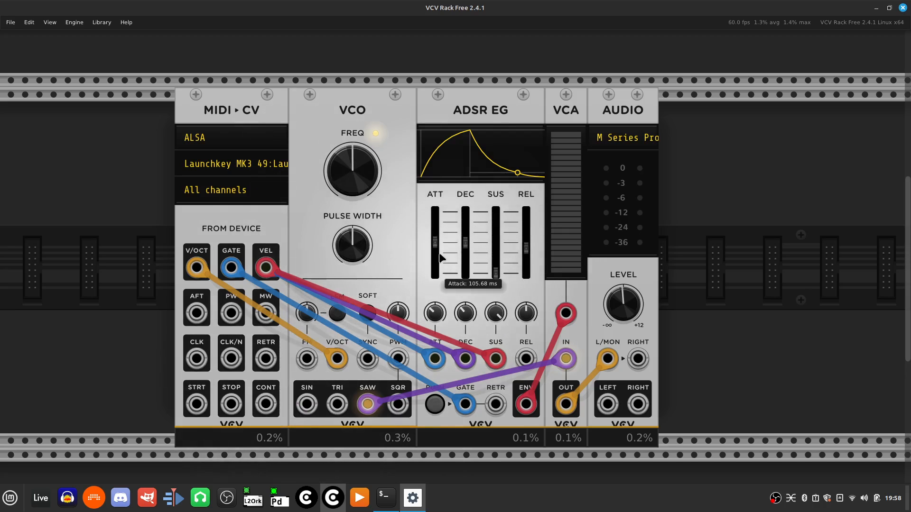
pyautogui.moveTo(435, 242); pyautogui.dragTo(465, 245)
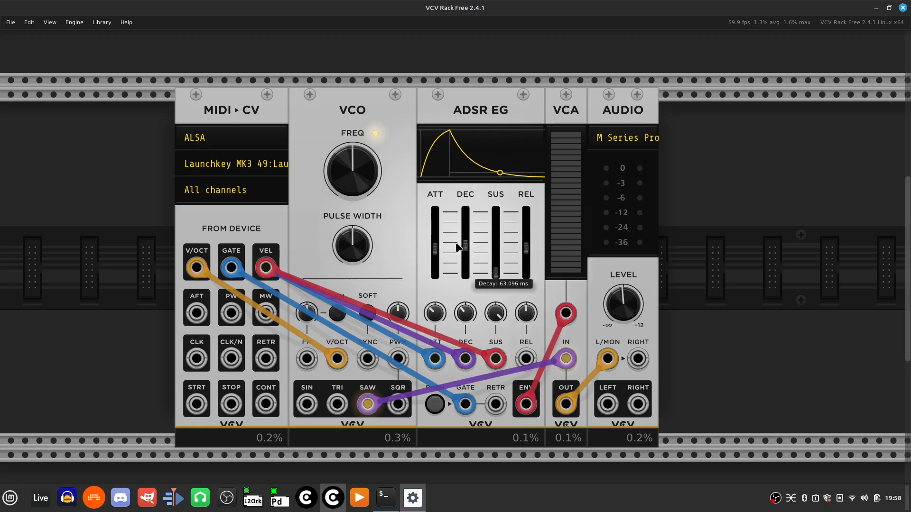
pyautogui.moveTo(436, 247)
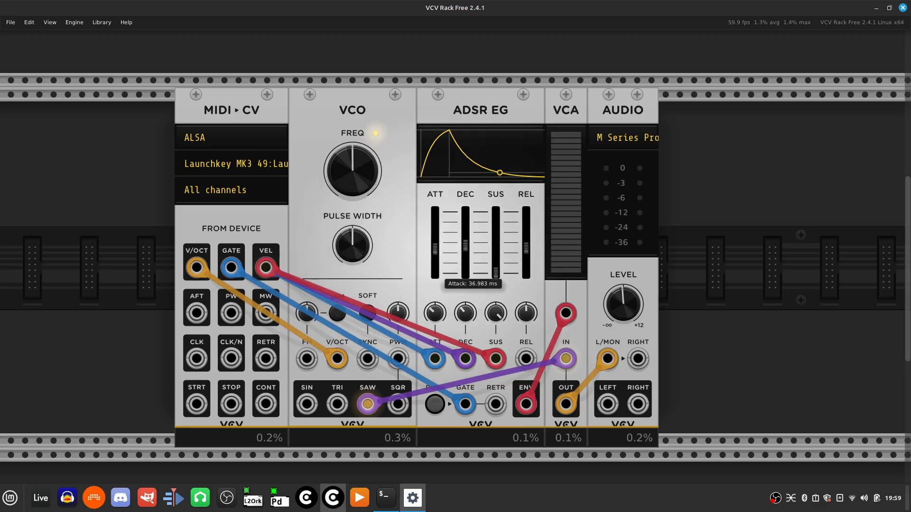
pyautogui.moveTo(466, 251)
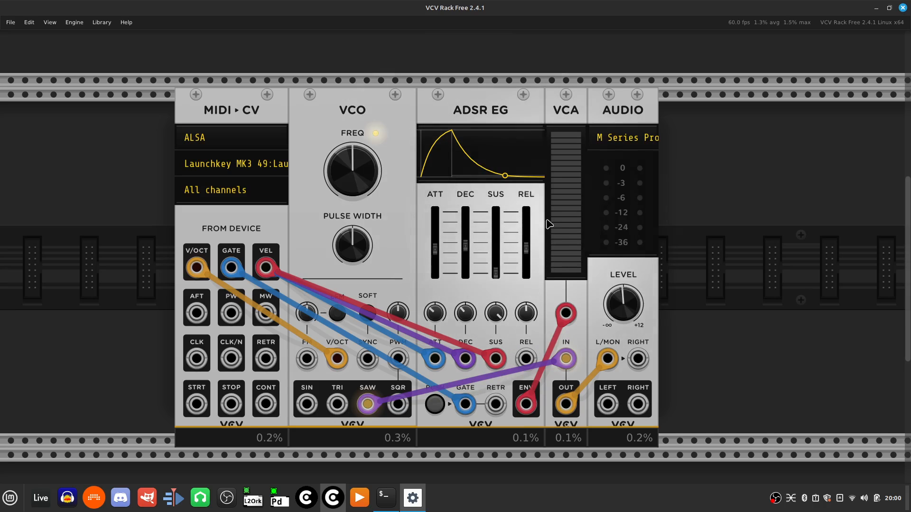
# Check the VCA's level setting and leave it at 100%.
pyautogui.moveTo(560, 210)
pyautogui.mouseDown()
pyautogui.moveTo(560, 230)
pyautogui.moveTo(563, 217)
pyautogui.mouseUp()
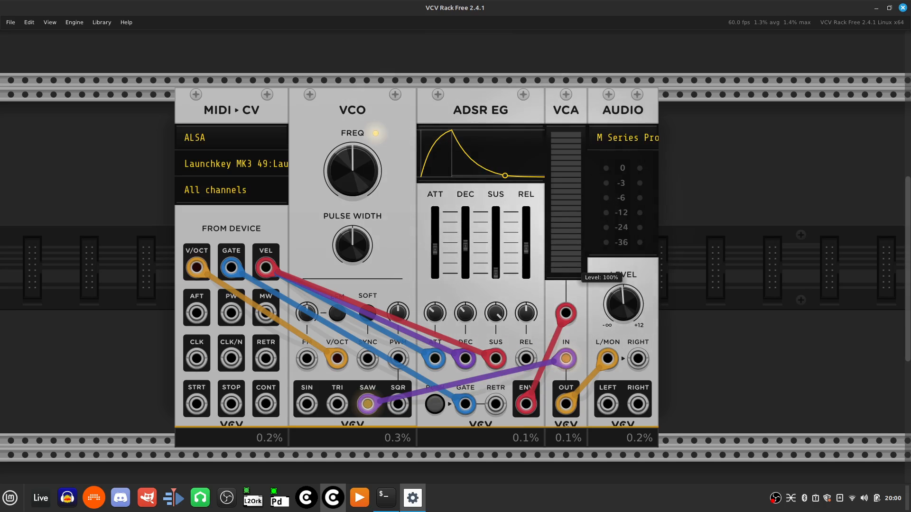
pyautogui.rightClick(564, 218)
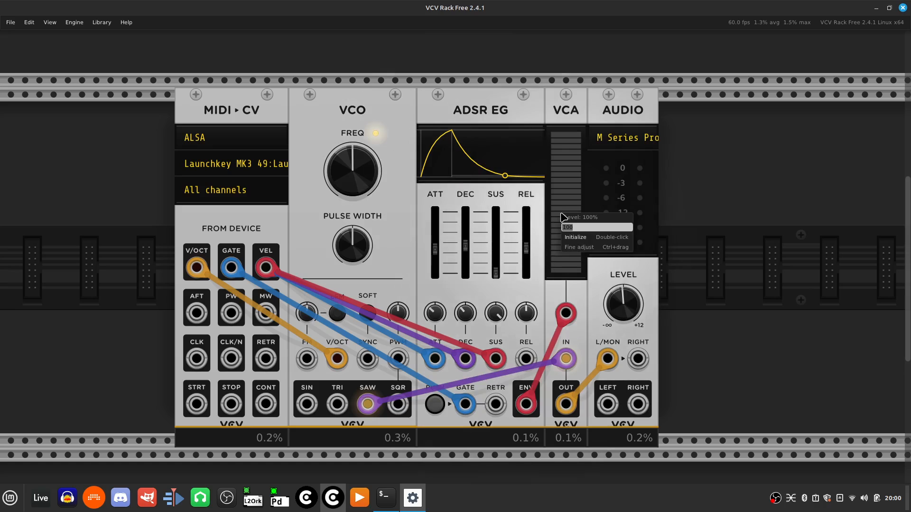
pyautogui.click(561, 211)
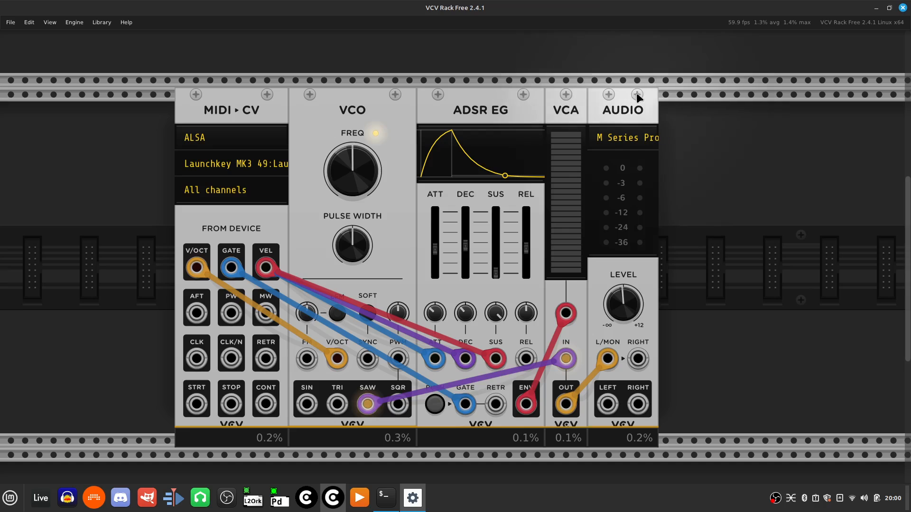
# Move the Audio module away from the VCA to leave a gap, and remove the cable from its L/MON input.
pyautogui.moveTo(644, 106); pyautogui.dragTo(799, 106)
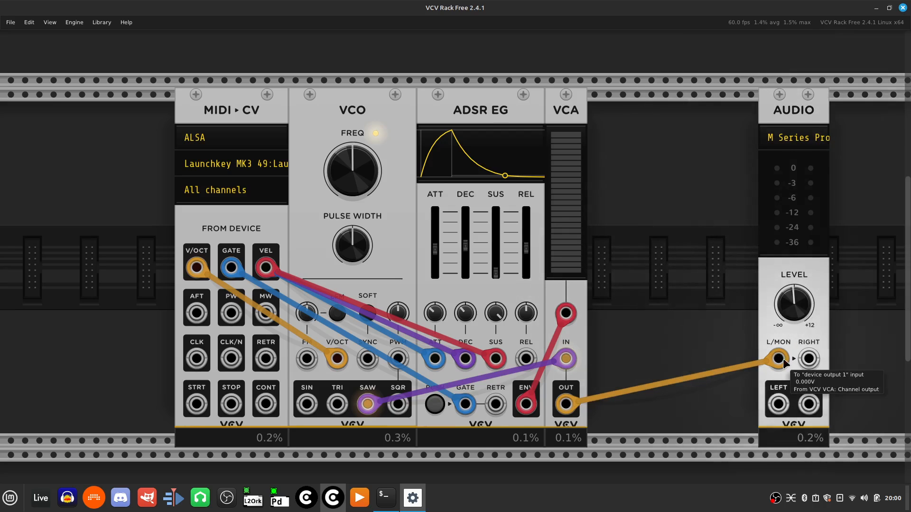
pyautogui.moveTo(778, 359); pyautogui.dragTo(661, 421)
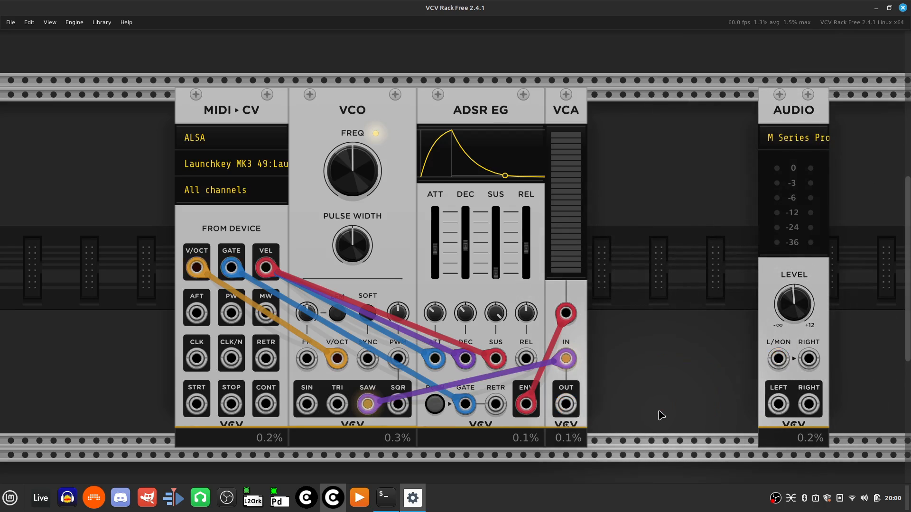
# Duplicate the ADSR EG and VCA modules together, placing the copies in the gap between the VCA and Audio modules.
pyautogui.keyDown('ctrl'); pyautogui.click(511, 117); pyautogui.keyUp('ctrl')
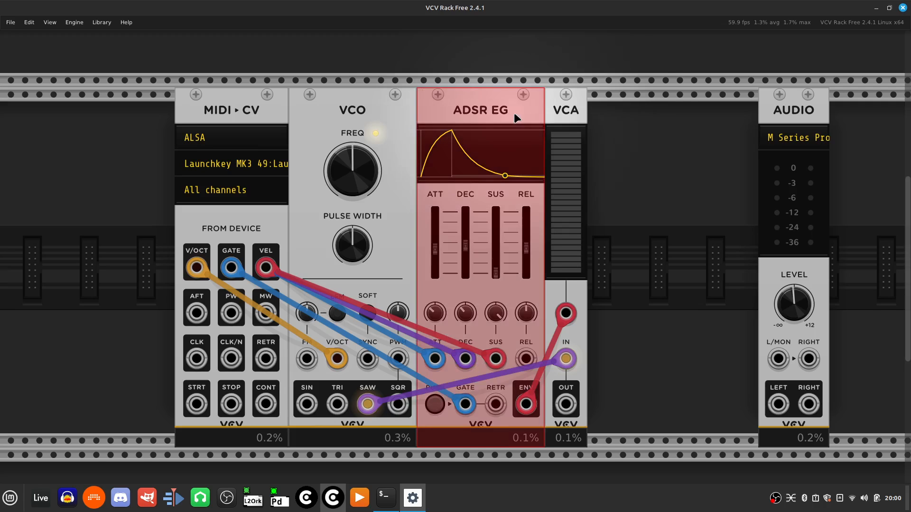
pyautogui.keyDown('ctrl'); pyautogui.click(556, 111); pyautogui.keyUp('ctrl')
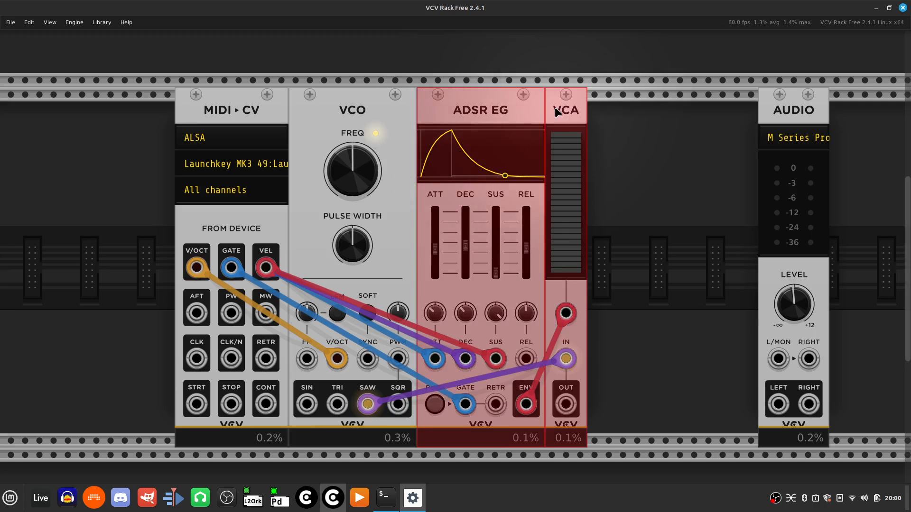
pyautogui.click(628, 141)
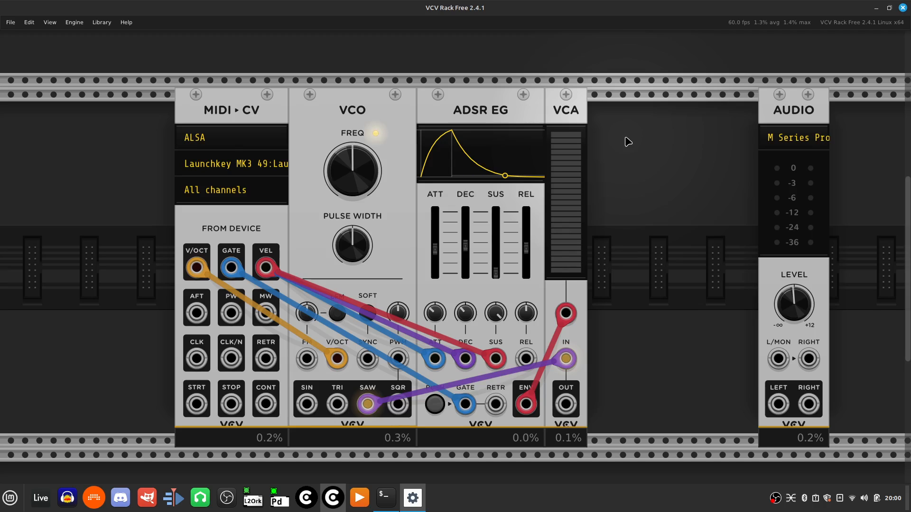
pyautogui.hotkey('ctrl', 'v')
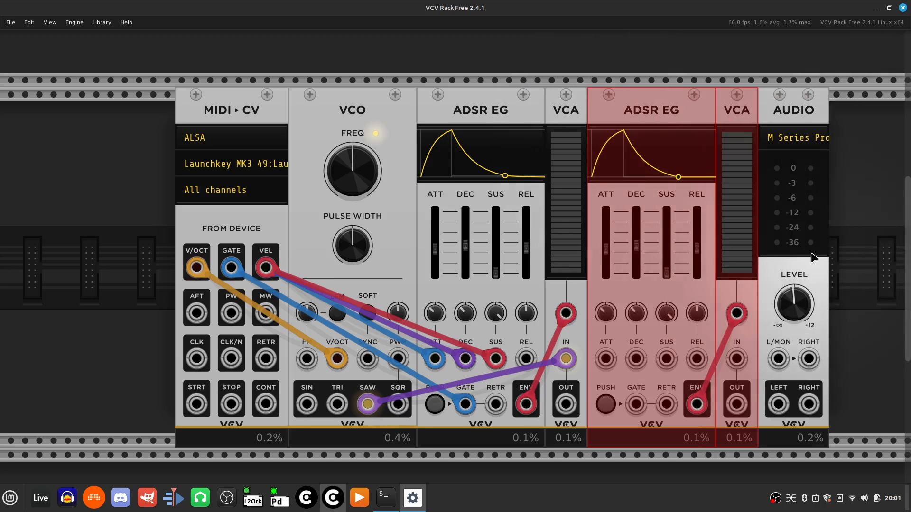
pyautogui.click(873, 223)
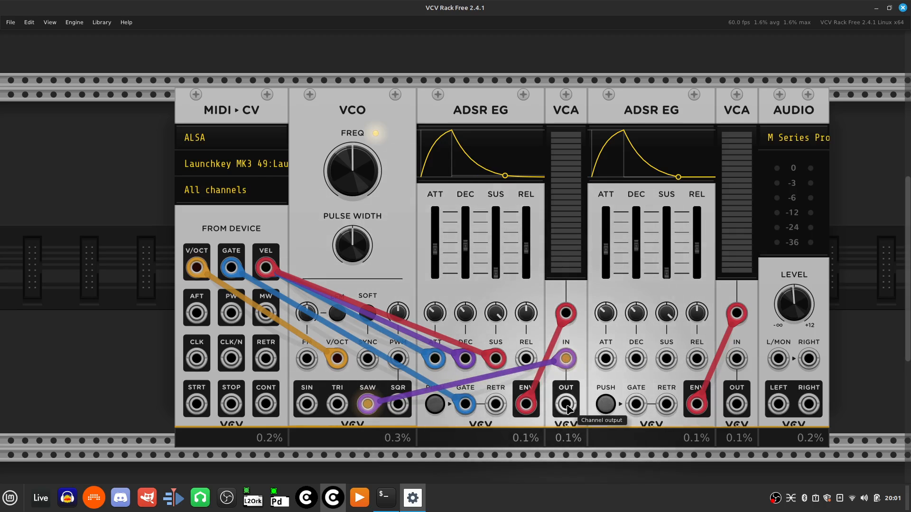
# Patch the first VCA's OUT to the second VCA's IN, MIDI-CV's VEL to the second ADSR EG's GATE, and the second VCA's OUT to Audio's L/MON.
pyautogui.moveTo(566, 407); pyautogui.dragTo(737, 363)
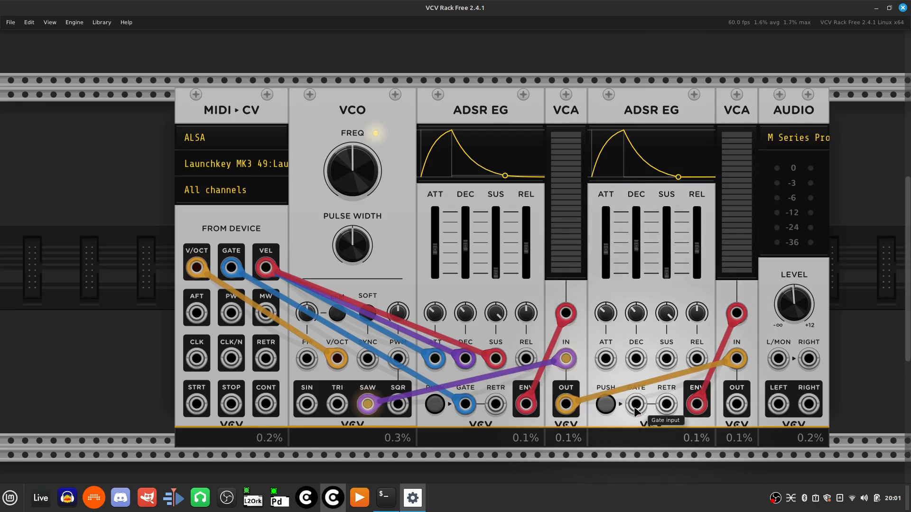
pyautogui.moveTo(636, 410); pyautogui.dragTo(276, 265)
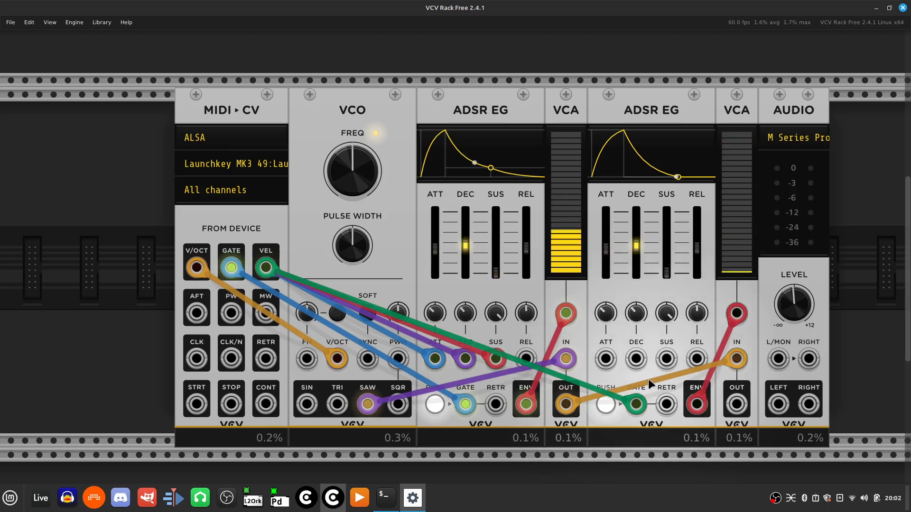
pyautogui.moveTo(726, 402); pyautogui.dragTo(769, 403)
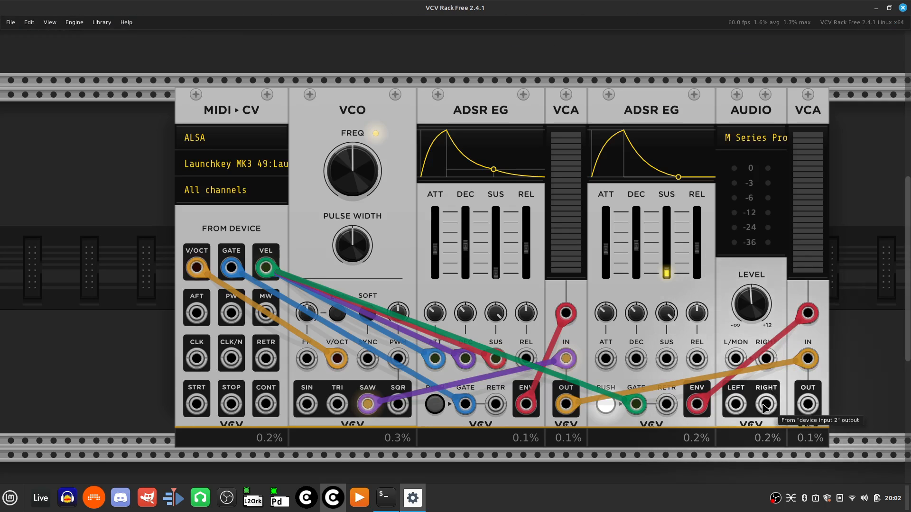
pyautogui.hotkey('ctrl', 'z')
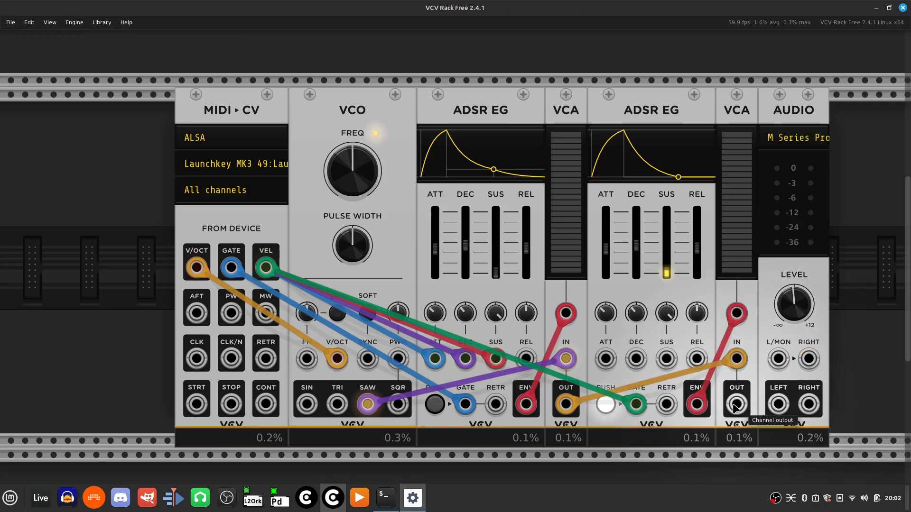
pyautogui.moveTo(735, 405); pyautogui.dragTo(780, 373)
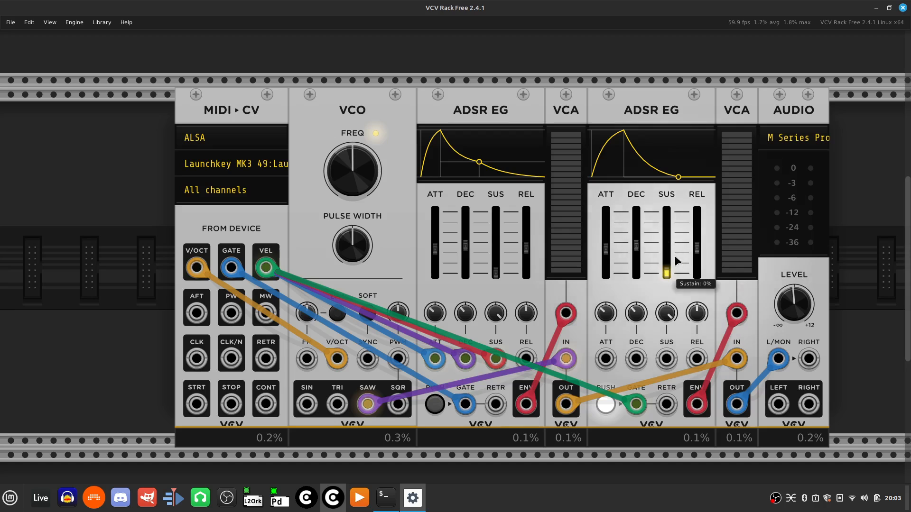
# Set the second ADSR EG's sustain to about 49%, lengthen its release slightly, and shorten its attack to about 16 ms.
pyautogui.moveTo(669, 272); pyautogui.dragTo(669, 242)
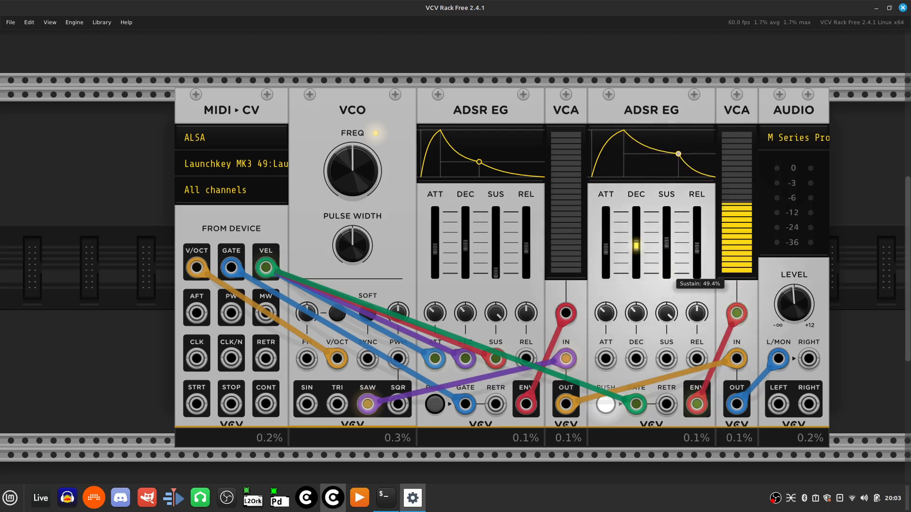
pyautogui.moveTo(604, 259)
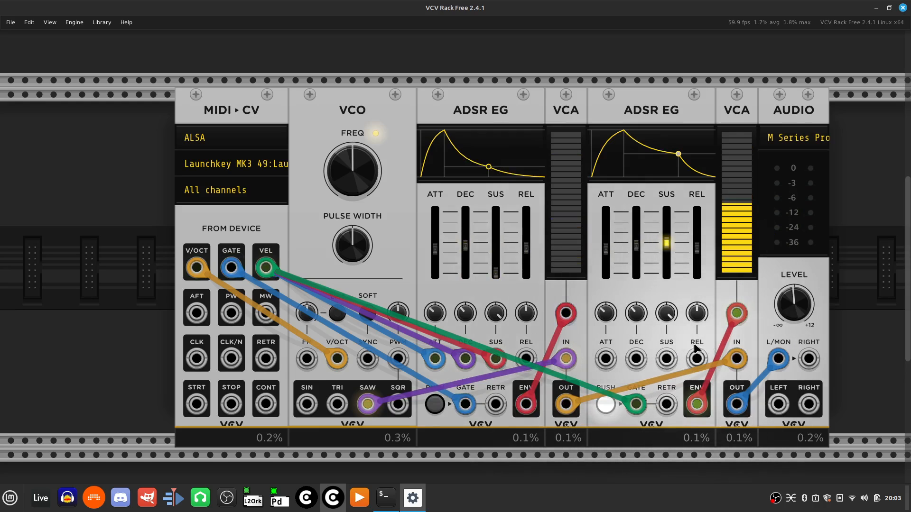
pyautogui.moveTo(700, 264)
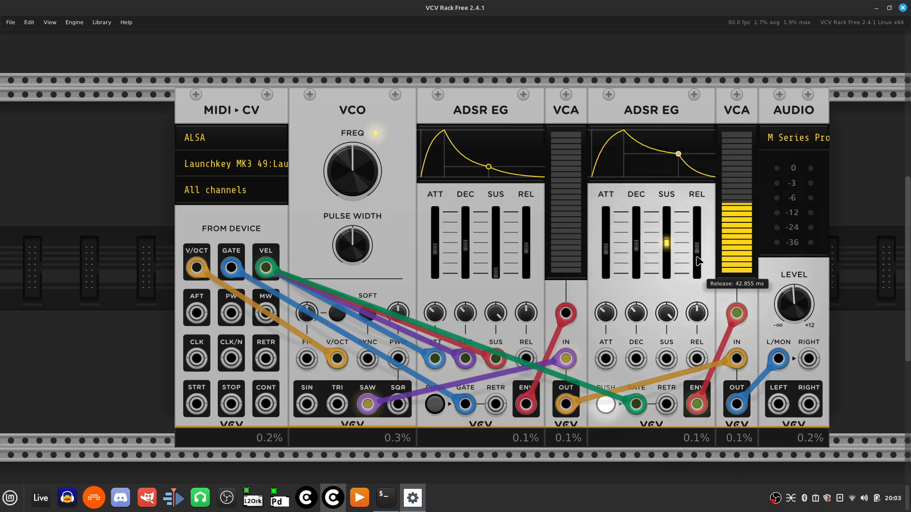
pyautogui.moveTo(698, 260); pyautogui.dragTo(698, 257)
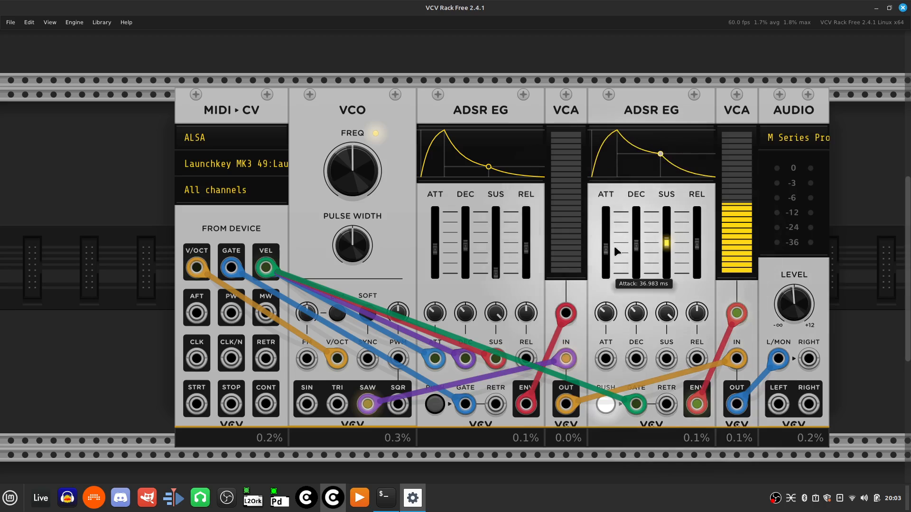
pyautogui.moveTo(604, 255); pyautogui.dragTo(604, 260)
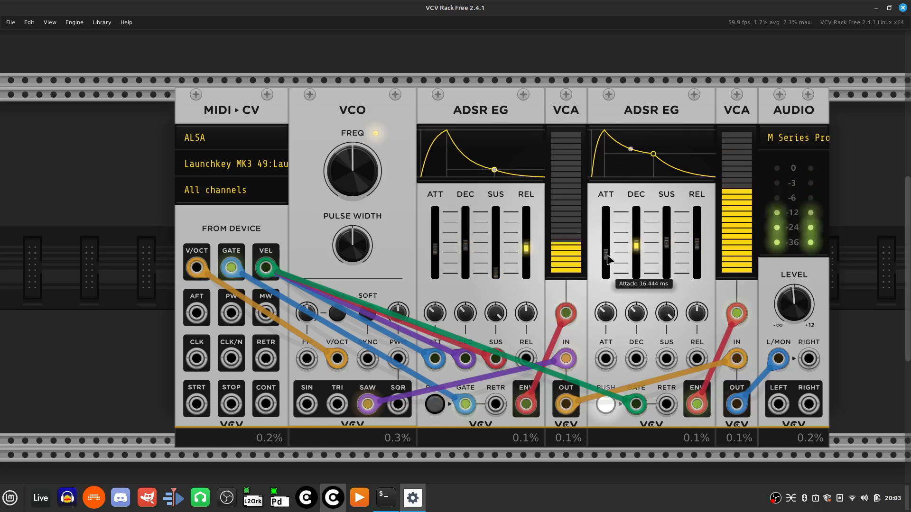
# Delete the duplicated ADSR EG and VCA modules together with their cables.
pyautogui.keyDown('ctrl'); pyautogui.click(651, 116); pyautogui.keyUp('ctrl')
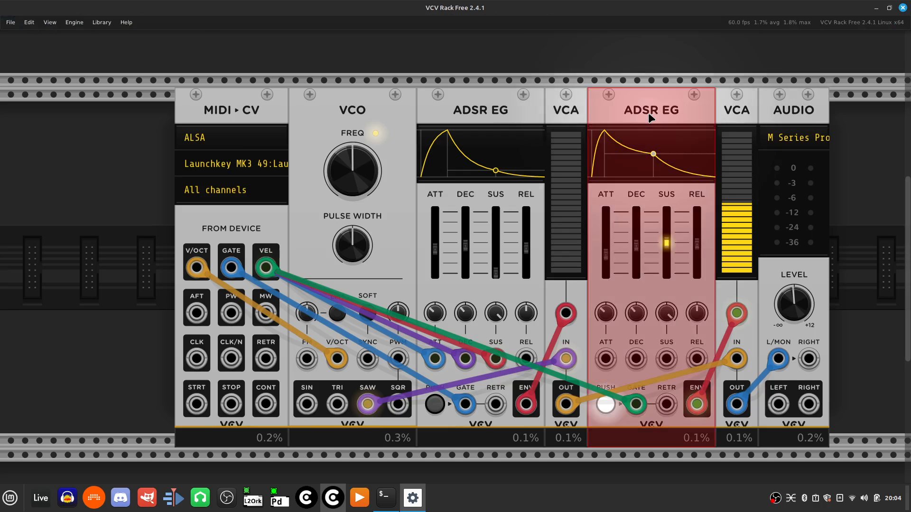
pyautogui.keyDown('ctrl'); pyautogui.click(743, 117); pyautogui.keyUp('ctrl')
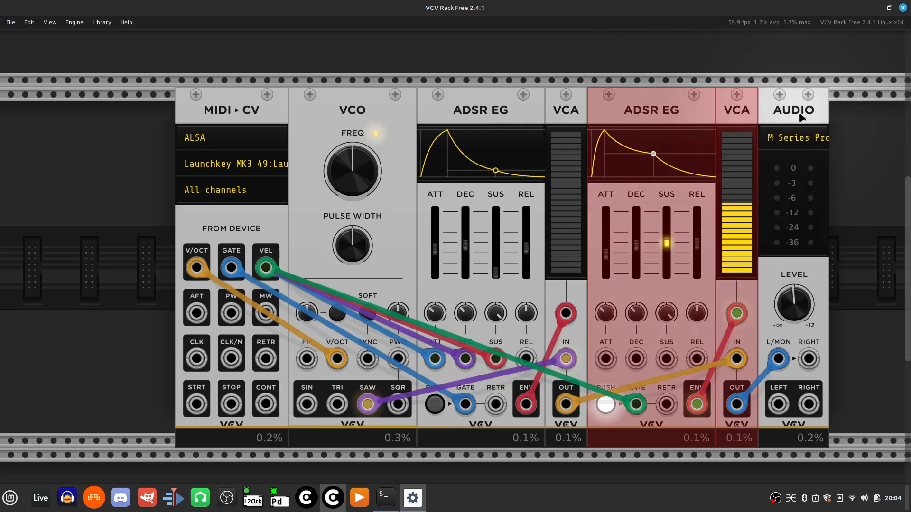
pyautogui.press('Delete')
# Move the Audio module back against the remaining VCA and patch the VCA's OUT to Audio's L/MON input.
pyautogui.moveTo(784, 112); pyautogui.dragTo(601, 133)
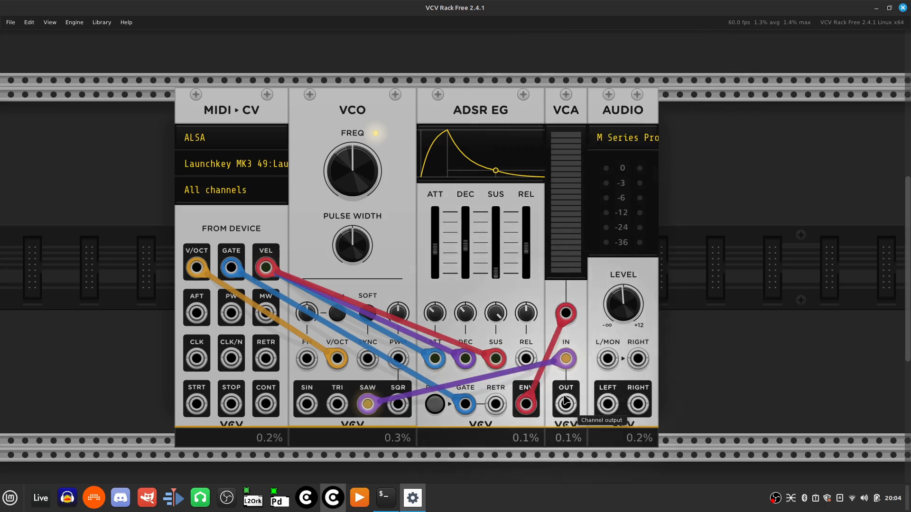
pyautogui.moveTo(564, 407); pyautogui.dragTo(603, 369)
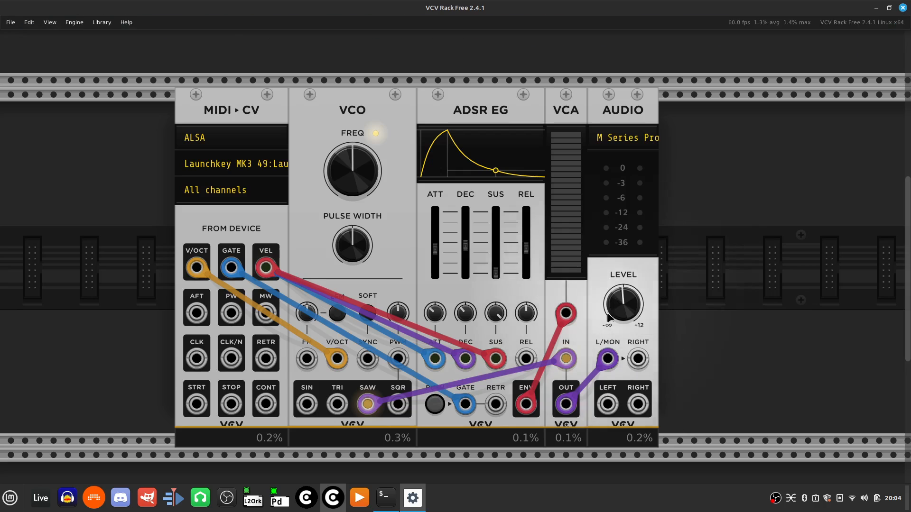
pyautogui.moveTo(613, 312)
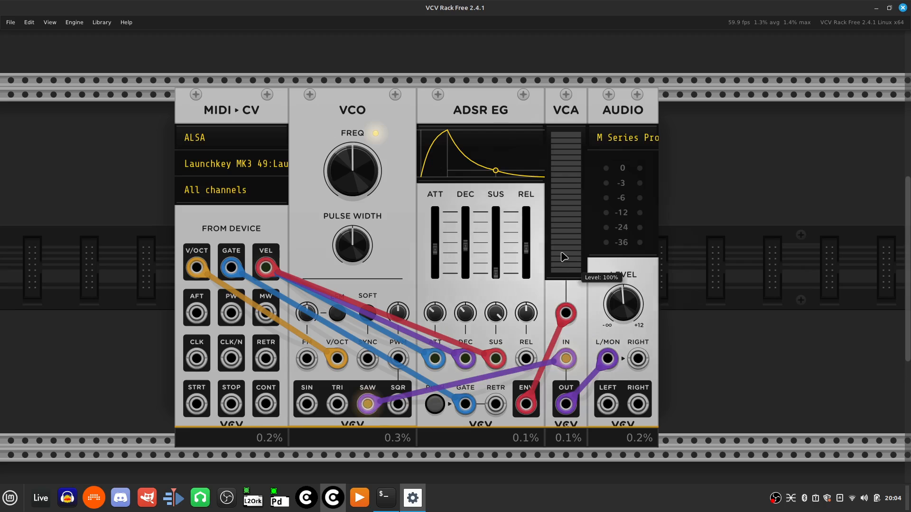
pyautogui.moveTo(568, 323)
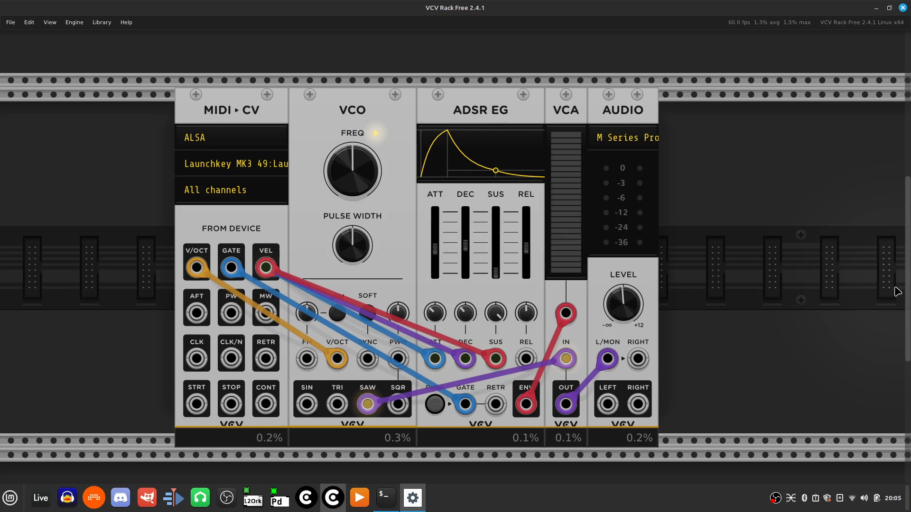
# Capture a screenshot of the patch and save it as a PNG in the Pictures folder.
pyautogui.press('Print')
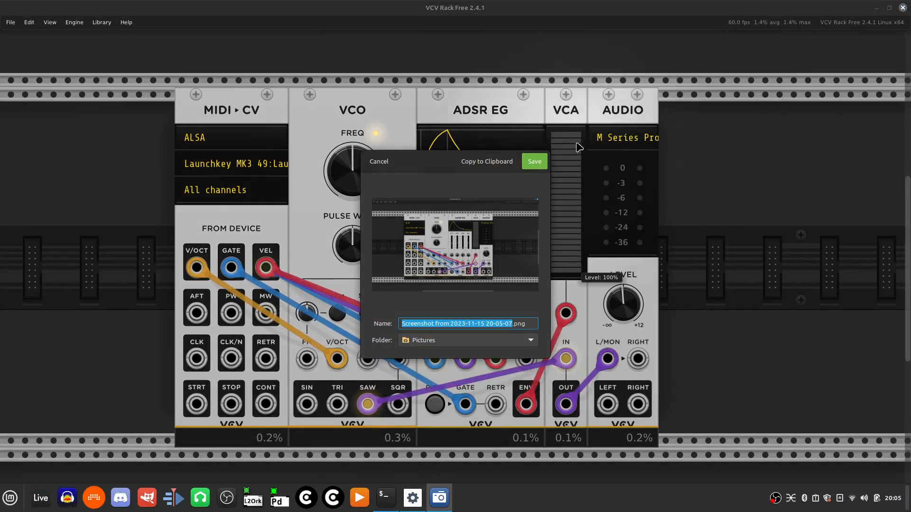
pyautogui.click(535, 162)
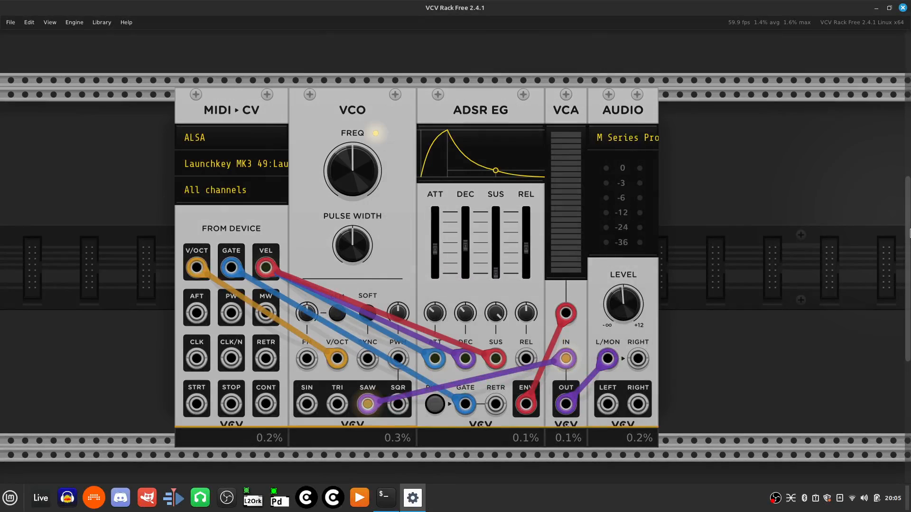